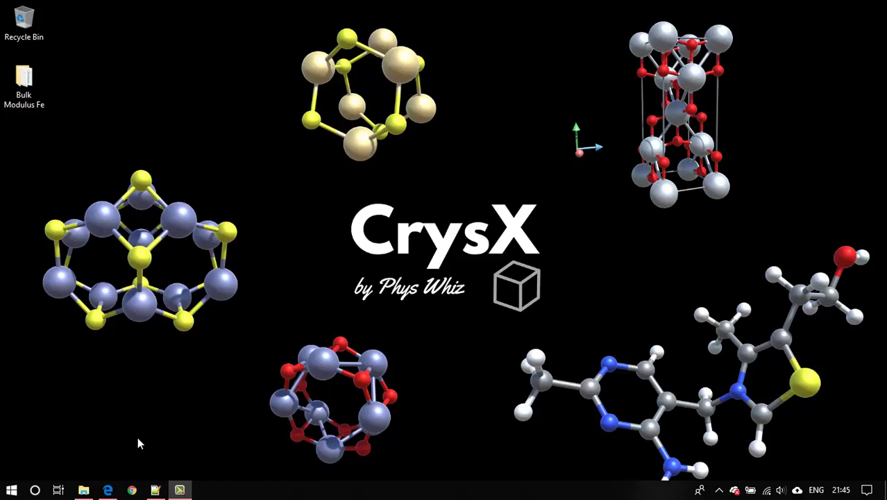
# Switch to the Edge browser and read through the tutorial on bulk modulus calculation using Quantum ESPRESSO
pyautogui.click(108, 489)
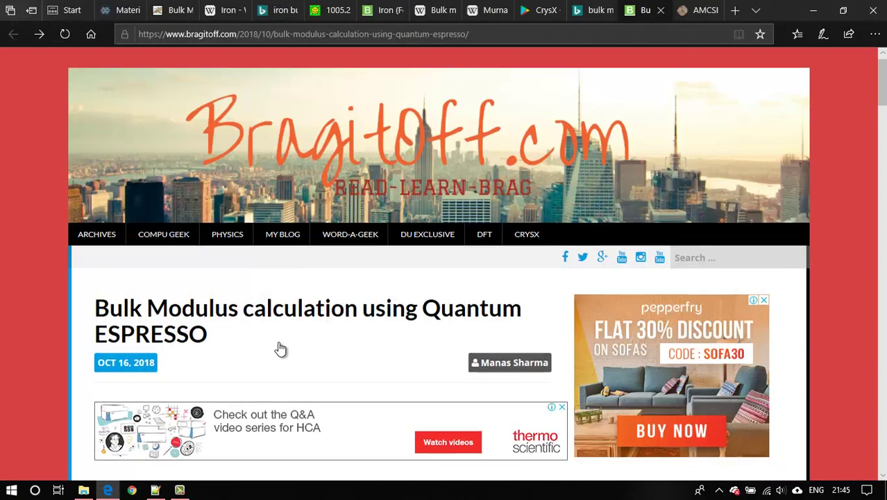
pyautogui.scroll(-2, 280, 348)
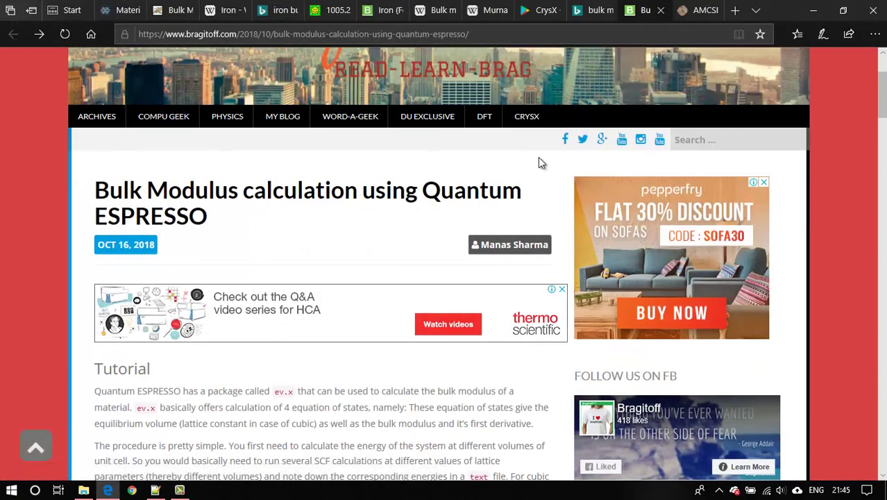
pyautogui.click(583, 11)
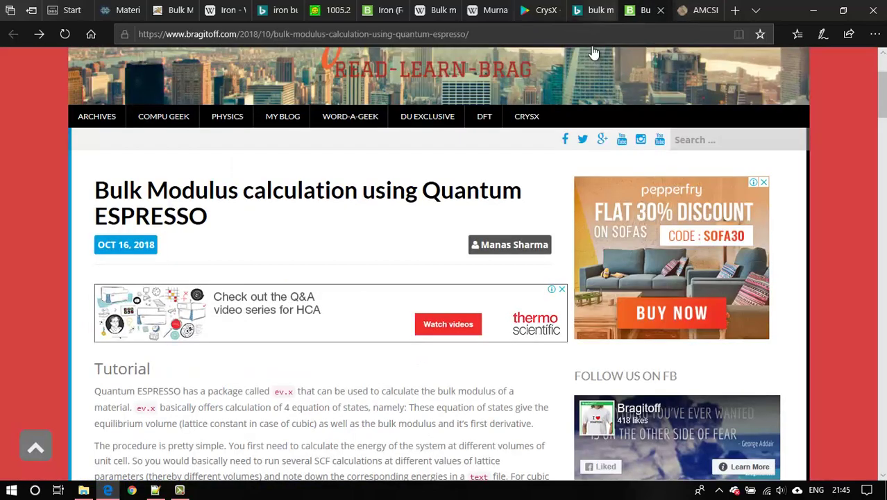
pyautogui.click(649, 10)
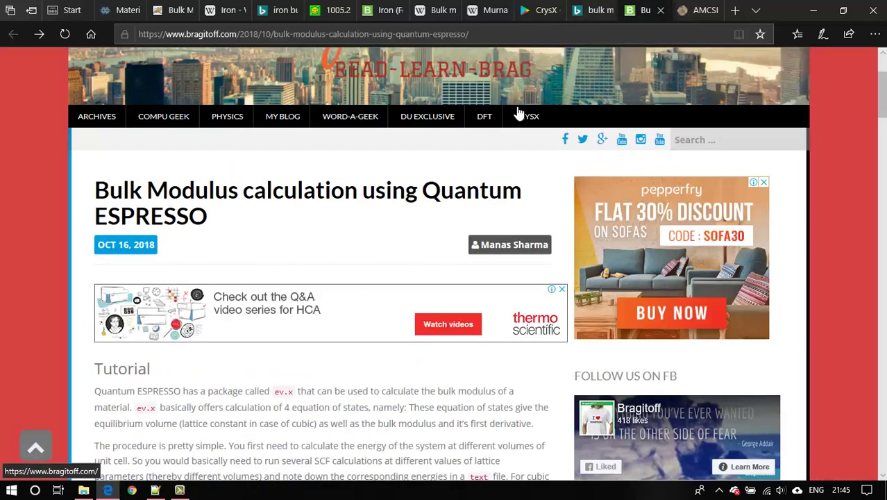
pyautogui.scroll(-3, 336, 208)
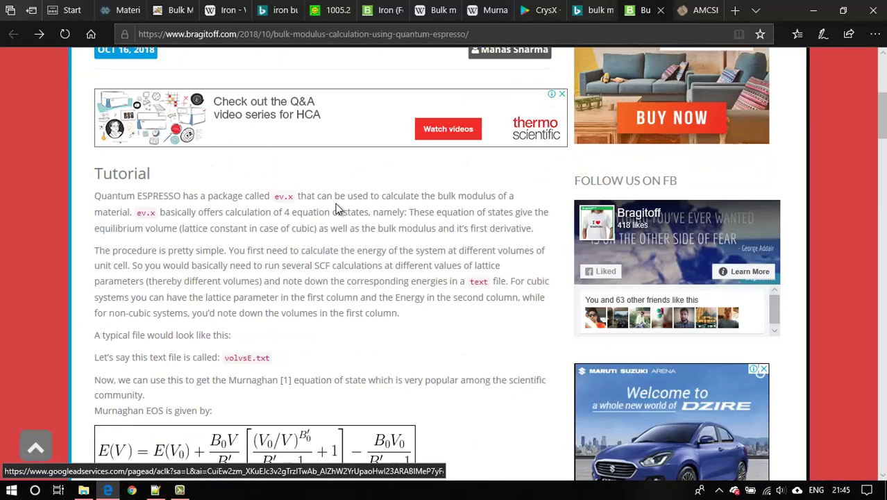
pyautogui.scroll(-2, 336, 209)
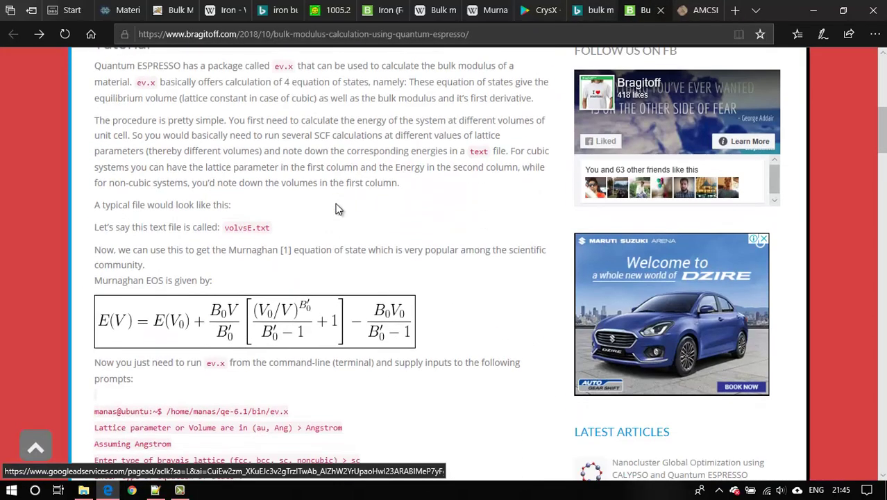
pyautogui.scroll(-5, 337, 208)
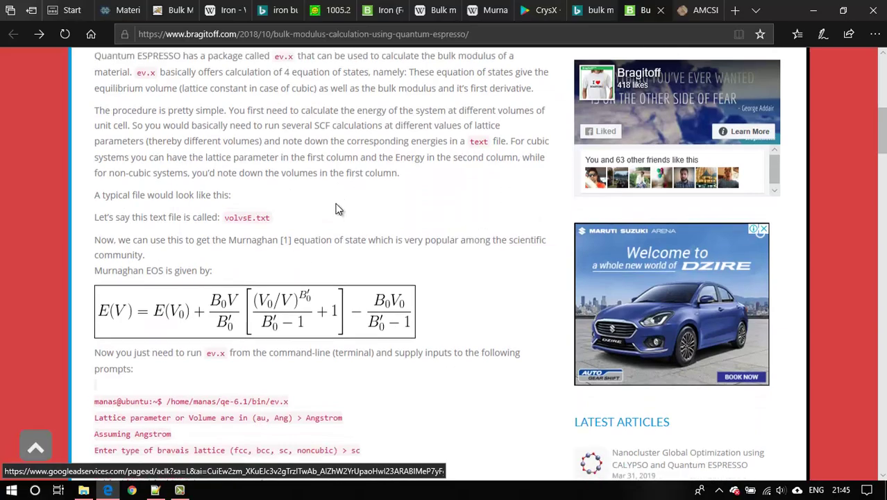
pyautogui.scroll(-15, 350, 192)
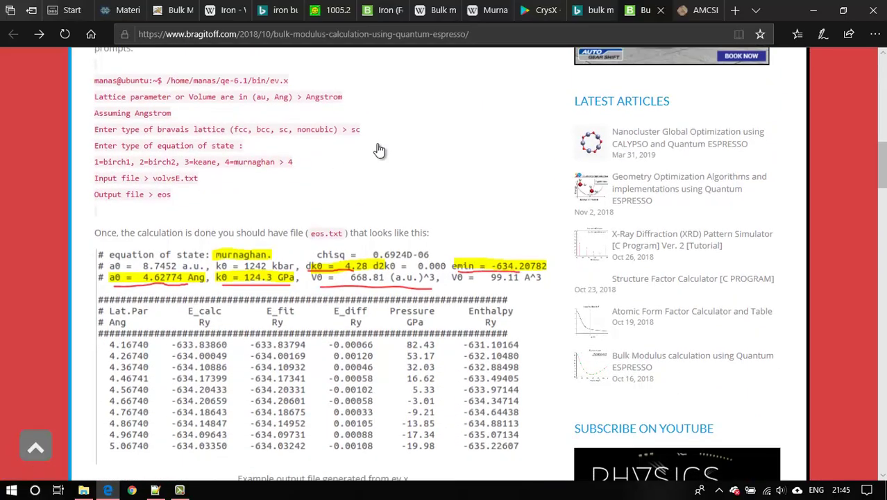
pyautogui.scroll(-4, 379, 144)
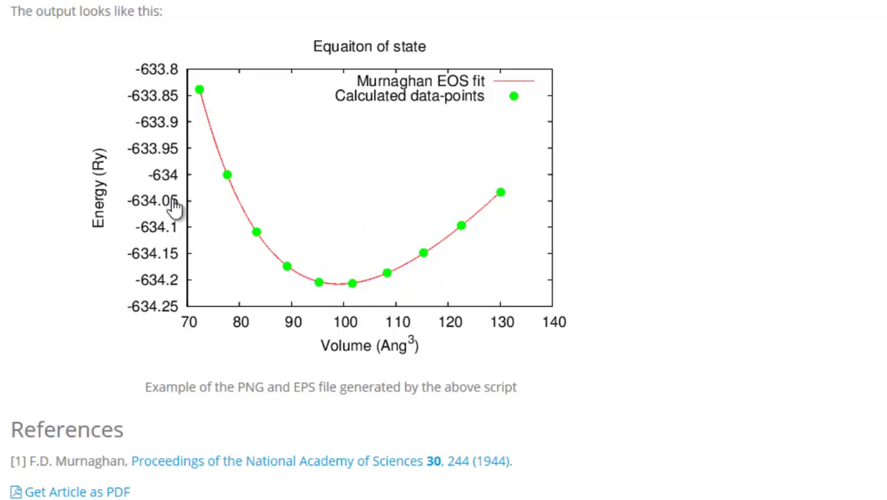
pyautogui.scroll(20, 302, 240)
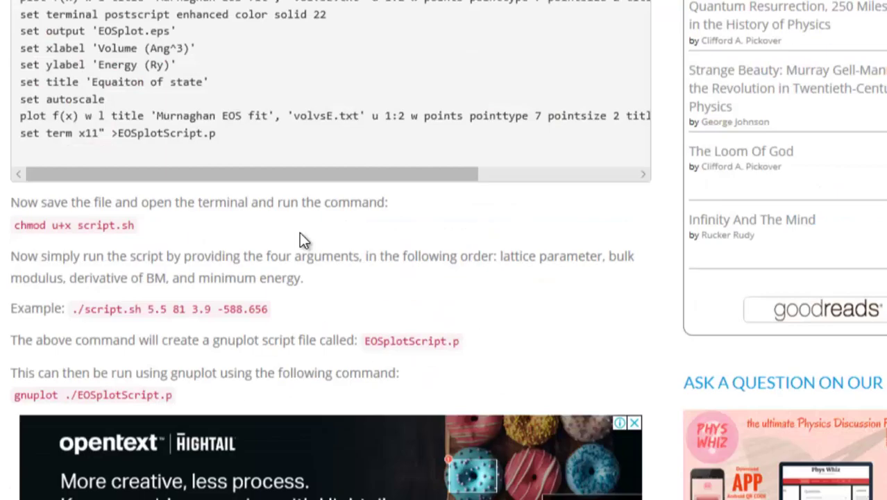
pyautogui.scroll(10, 303, 238)
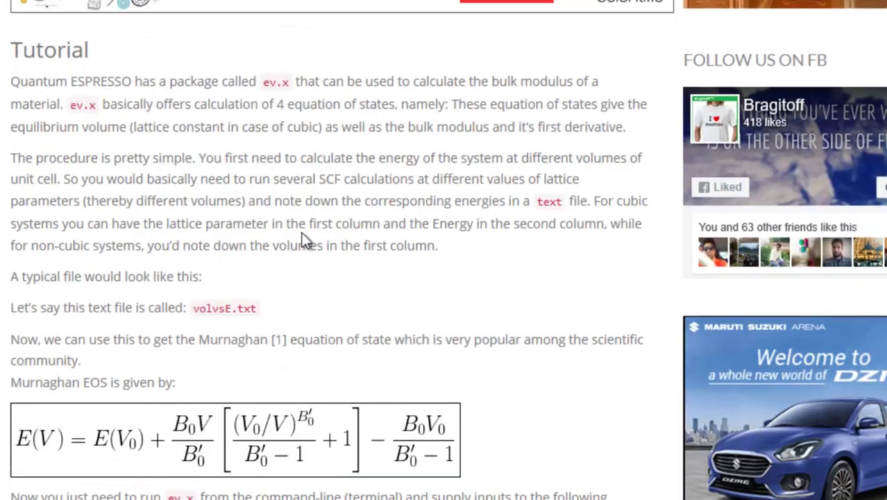
pyautogui.scroll(-3, 303, 241)
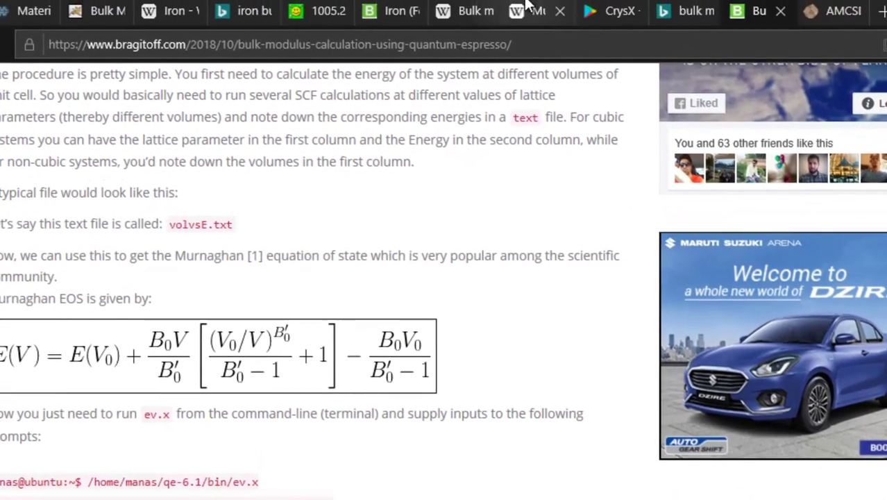
# Examine the energy-volume expression in the Wikipedia article on the Murnaghan equation of state
pyautogui.click(526, 6)
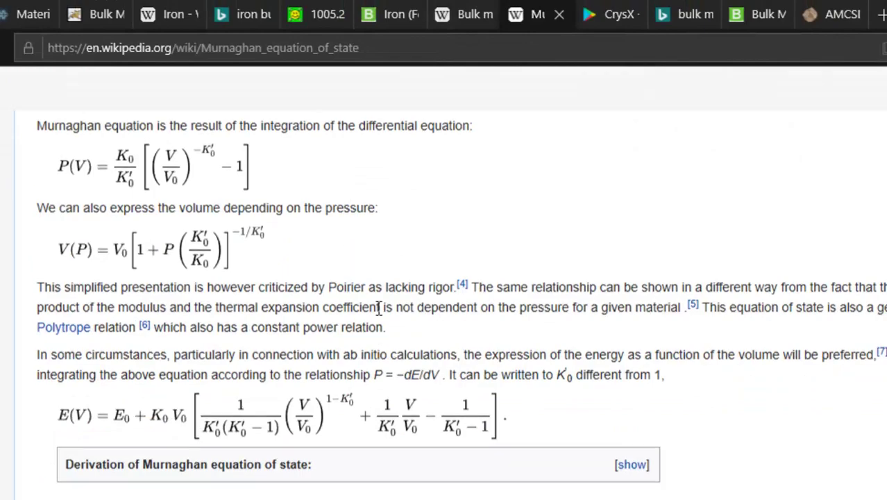
pyautogui.scroll(15, 376, 308)
pyautogui.scroll(-6, 376, 308)
pyautogui.scroll(-10, 376, 316)
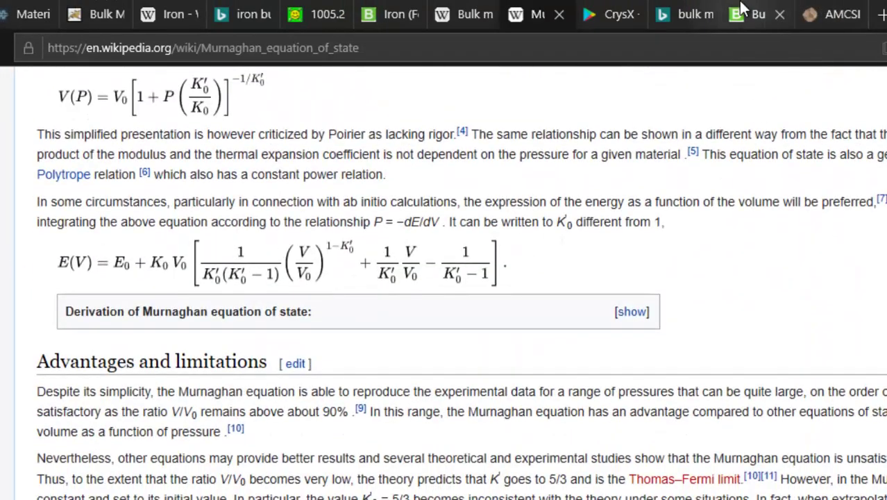
# Return to the bulk modulus tutorial and review its Murnaghan formula and the ev.x terminal prompts
pyautogui.click(767, 14)
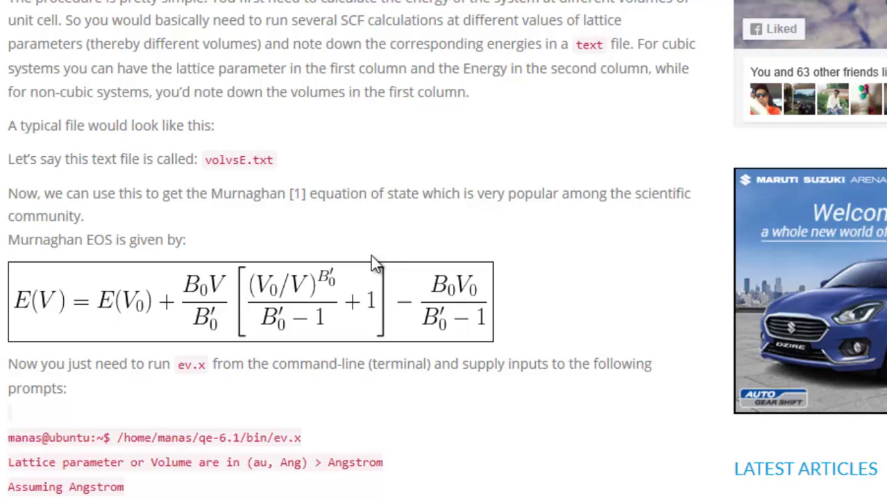
pyautogui.scroll(-3, 373, 257)
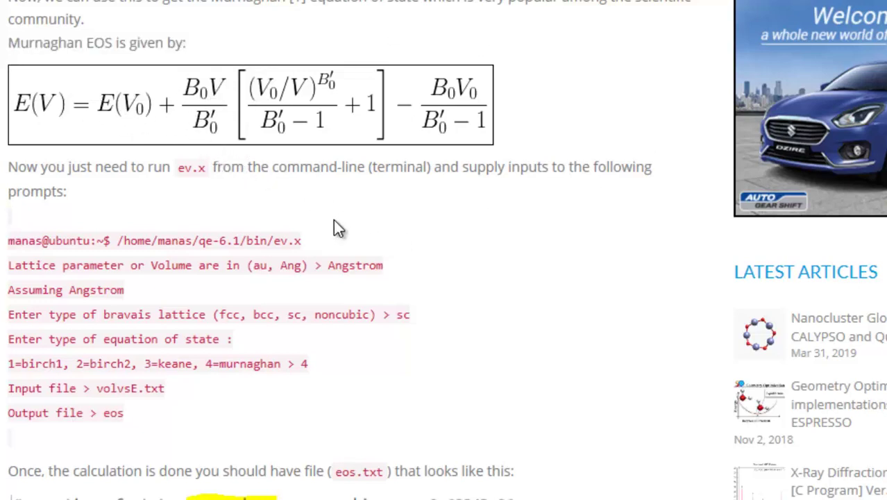
pyautogui.scroll(-3, 333, 219)
pyautogui.scroll(12, 337, 218)
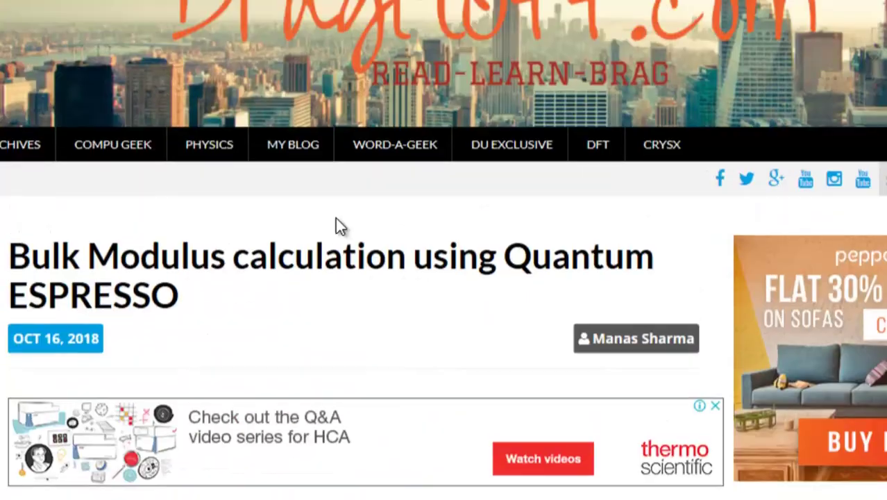
pyautogui.scroll(1, 340, 225)
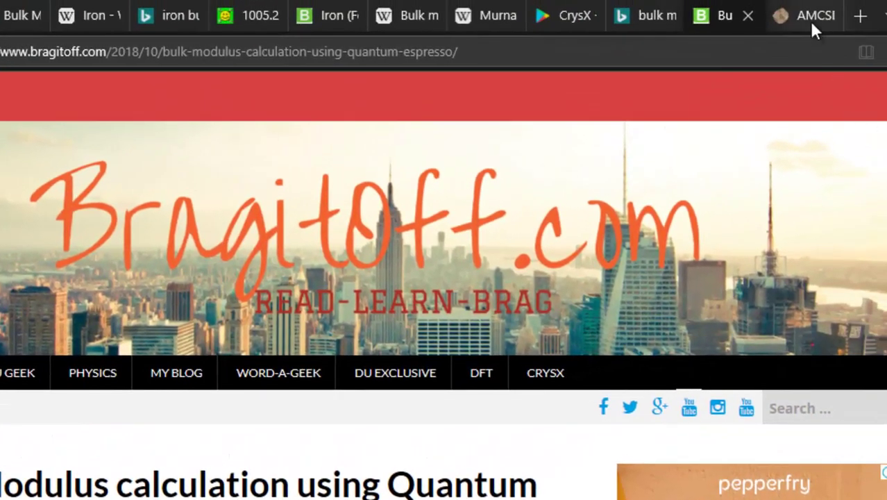
# Look up iron's crystal structure, lattice constant and bulk modulus in its Wikipedia article
pyautogui.click(812, 23)
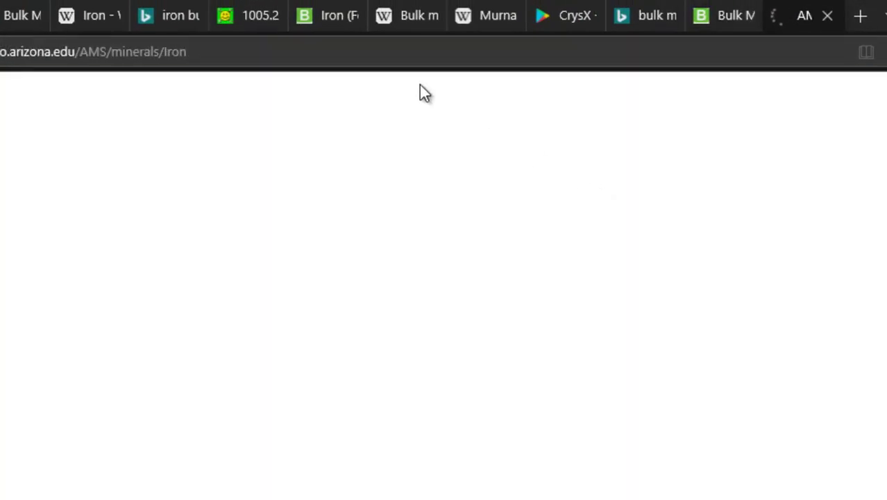
pyautogui.click(337, 10)
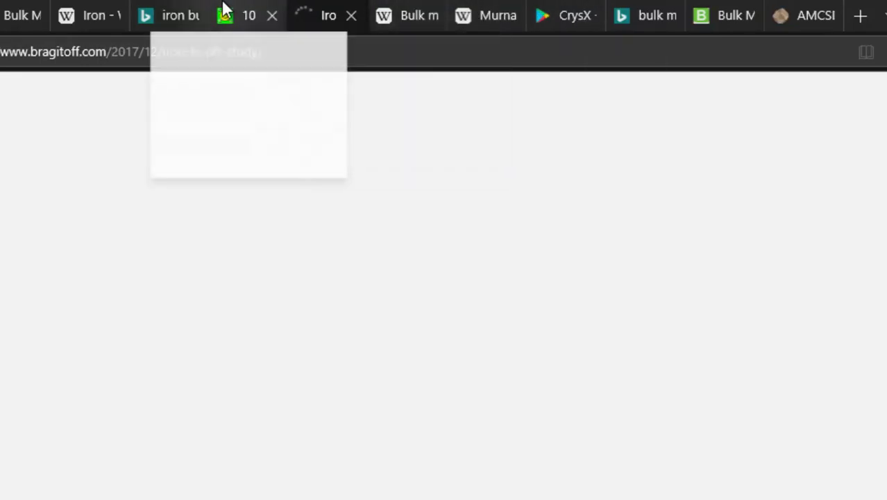
pyautogui.click(87, 12)
pyautogui.scroll(10, 420, 322)
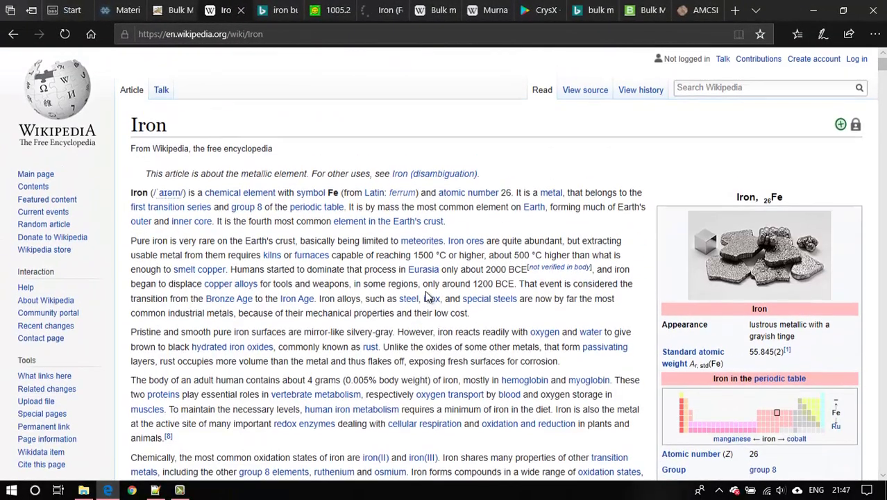
pyautogui.scroll(-8, 612, 339)
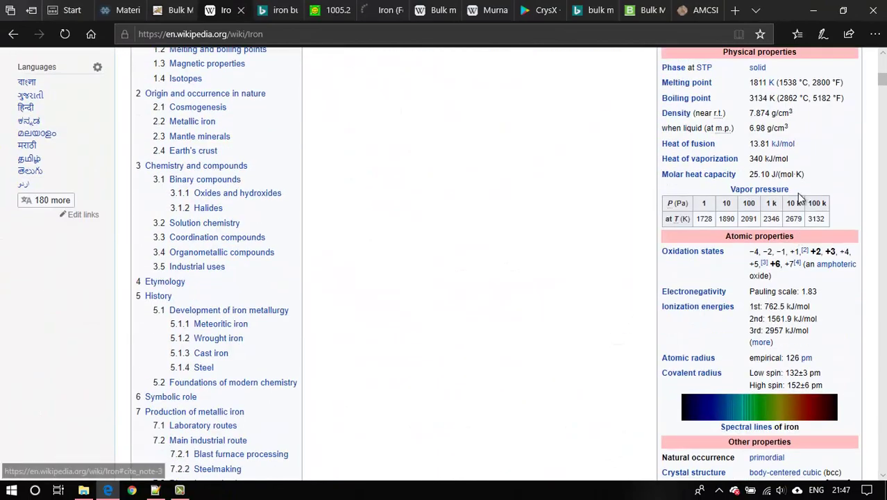
pyautogui.scroll(5, 796, 146)
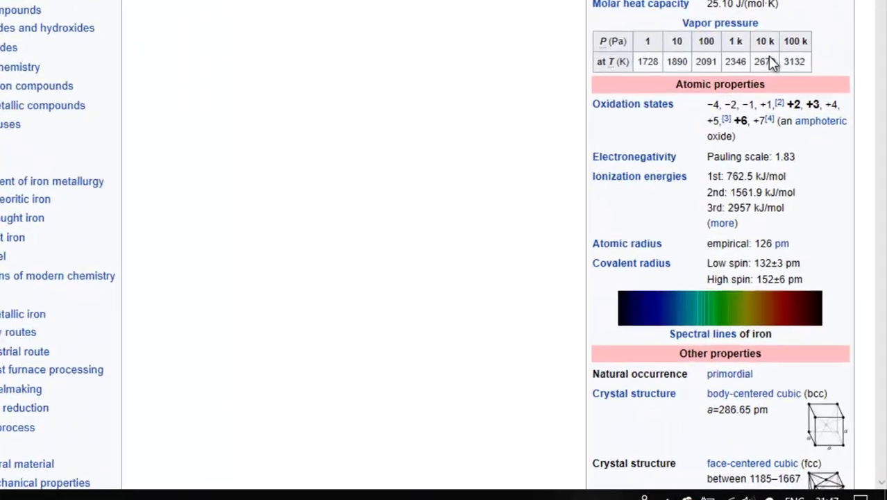
pyautogui.scroll(-5, 769, 59)
pyautogui.scroll(-4, 778, 180)
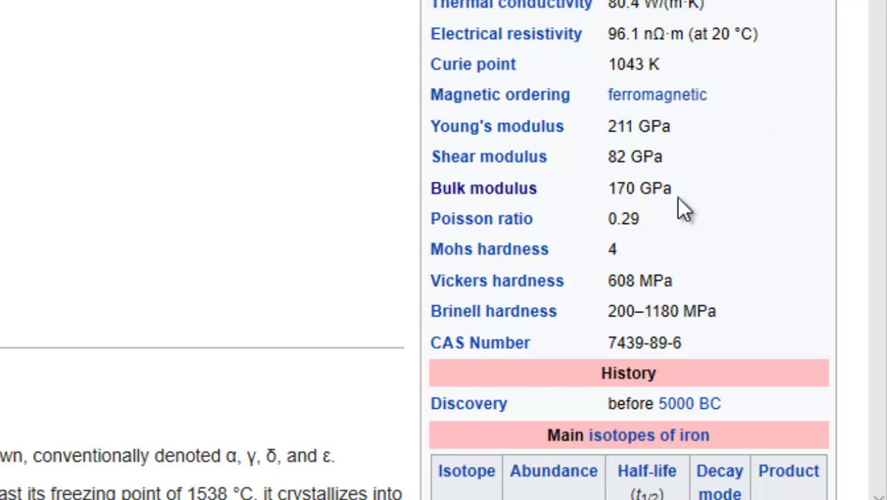
pyautogui.scroll(5, 679, 201)
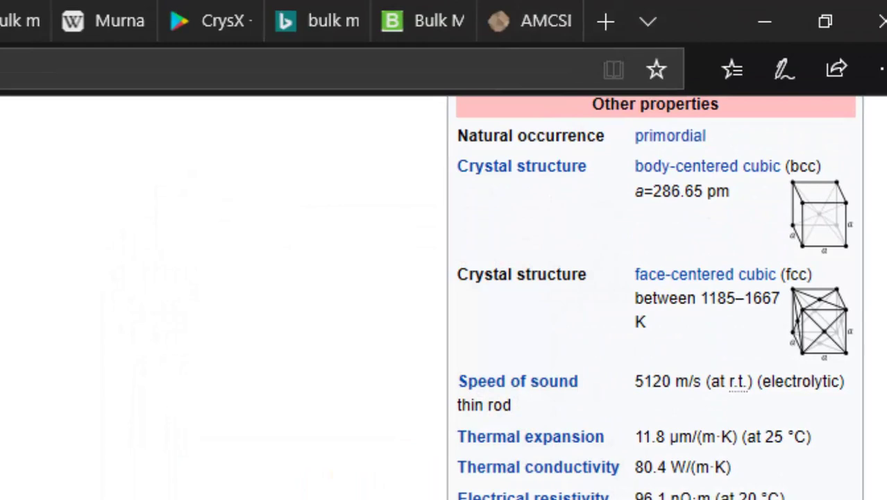
# Search the web for "Fe Cif file" and open the AMCSD search results for iron
pyautogui.click(591, 12)
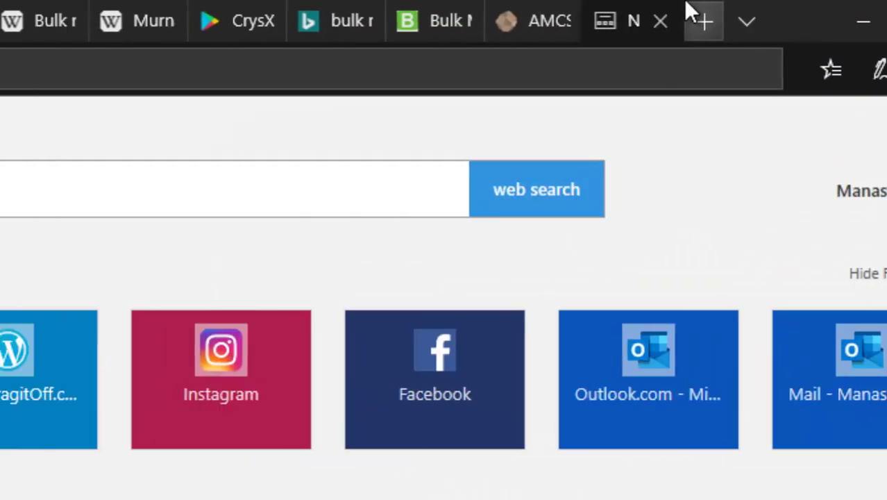
pyautogui.write('Fe Cif file')
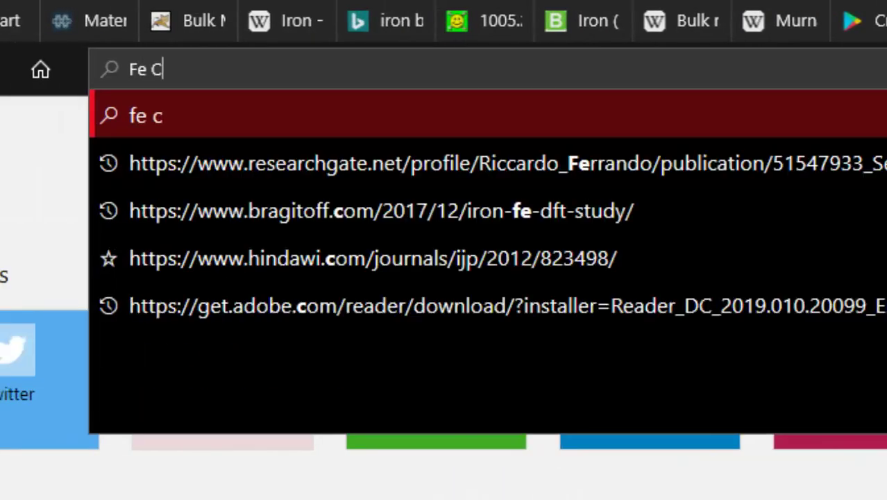
pyautogui.press('Return')
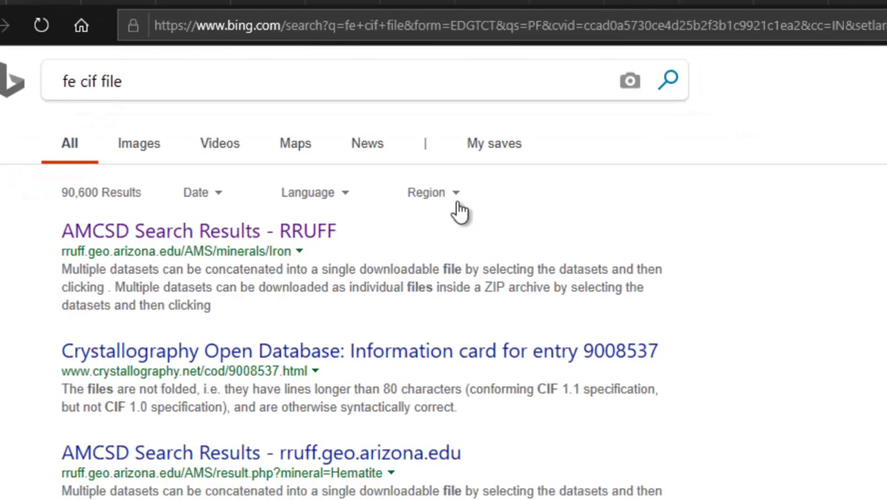
pyautogui.click(126, 245)
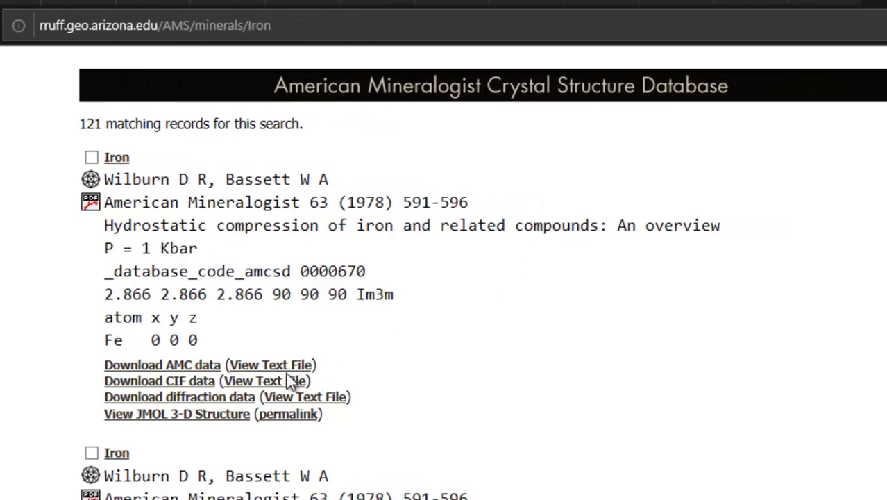
# Download the CIF data of the first iron record (P = 1 Kbar) and save it to the Desktop as Fe
pyautogui.click(182, 380)
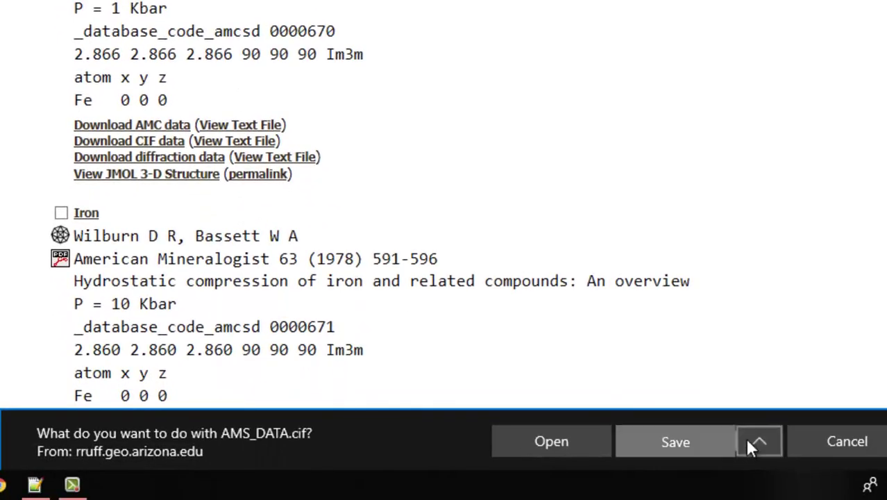
pyautogui.click(759, 441)
pyautogui.click(741, 415)
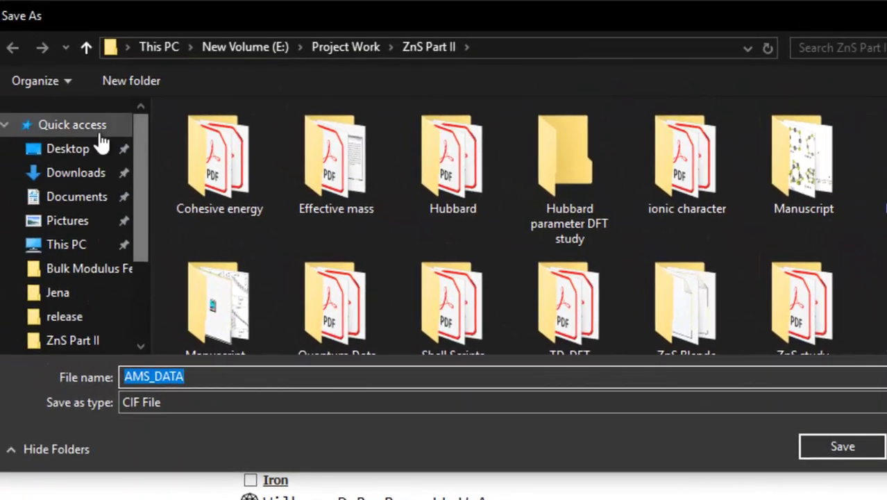
pyautogui.click(67, 148)
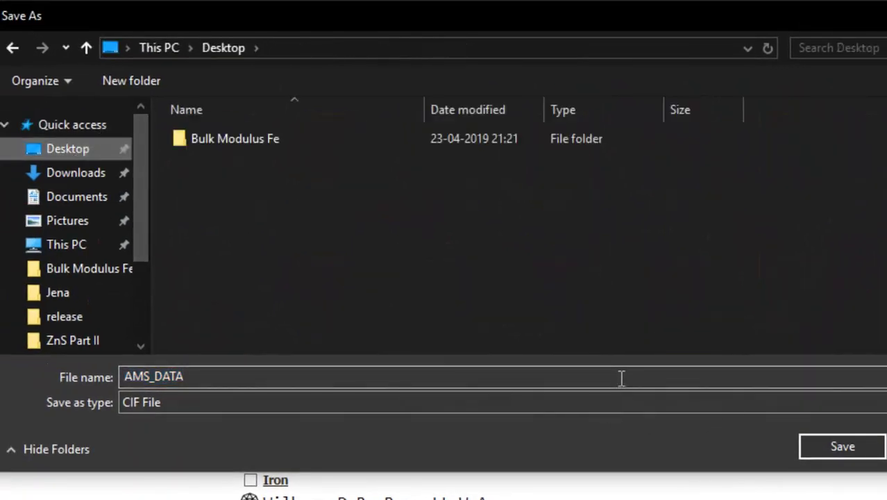
pyautogui.click(621, 378)
pyautogui.write('Fe')
pyautogui.press('Return')
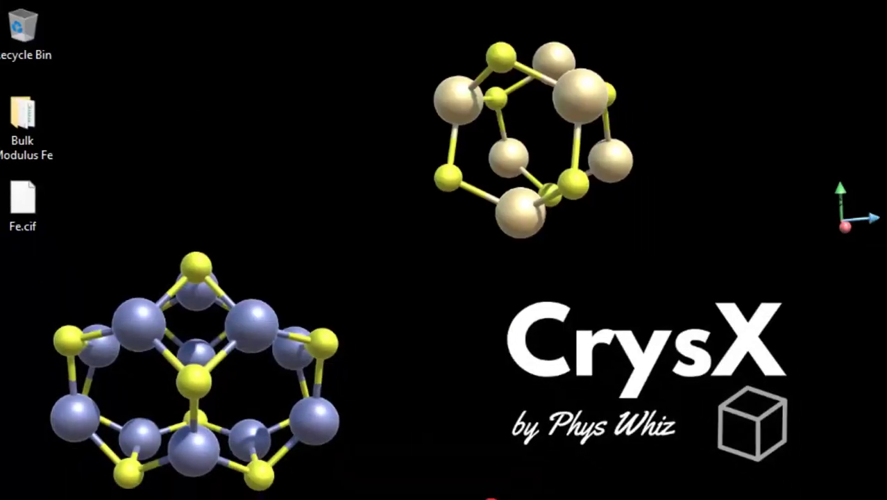
# Launch BURAI, the graphical interface for Quantum ESPRESSO
pyautogui.press('super')
pyautogui.scroll(-3, 363, 369)
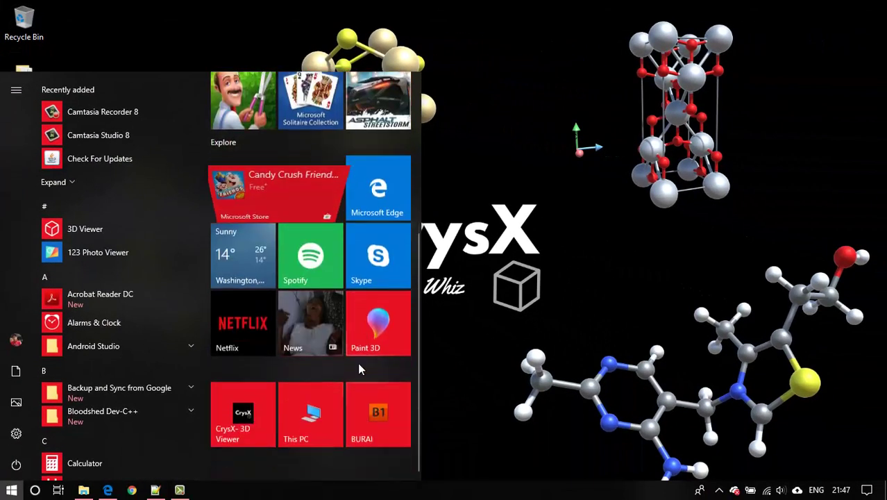
pyautogui.click(382, 429)
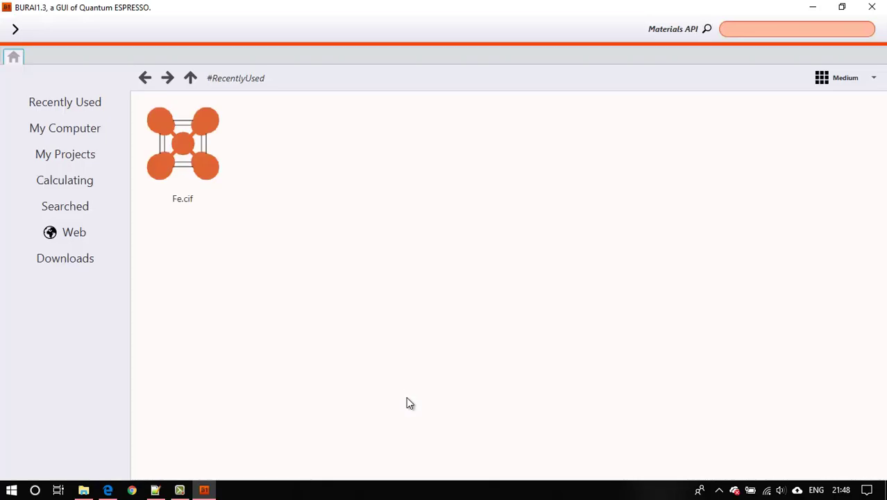
# Browse to the Desktop folder of the user profile and open Fe.cif
pyautogui.click(91, 136)
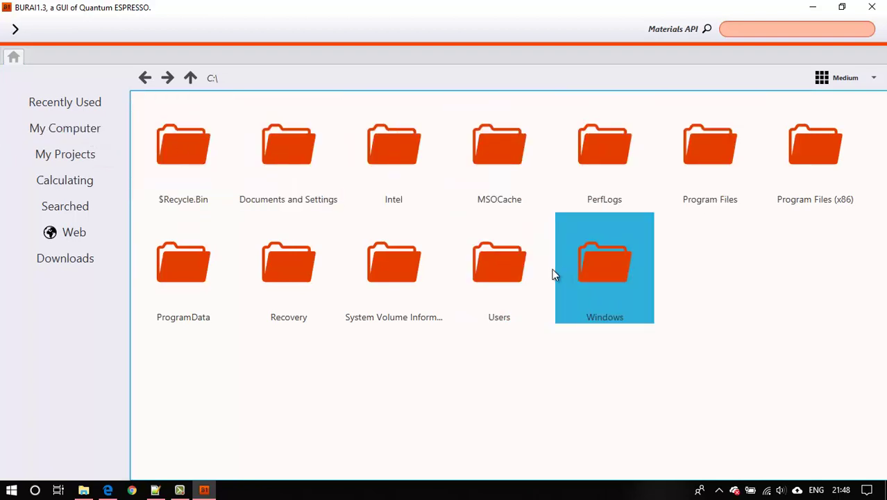
pyautogui.doubleClick(508, 271)
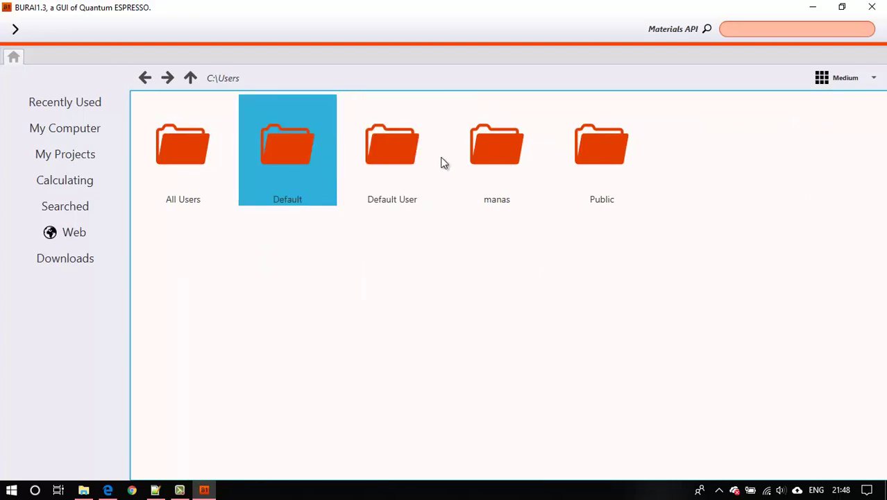
pyautogui.doubleClick(535, 142)
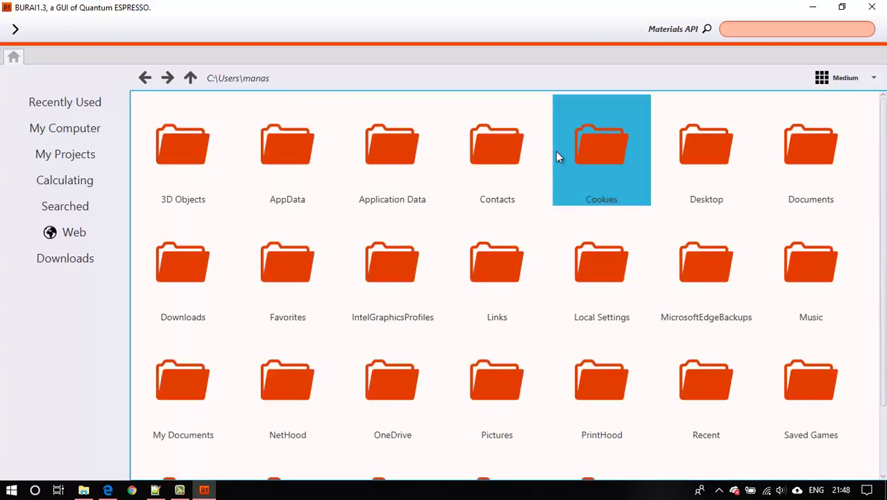
pyautogui.doubleClick(721, 189)
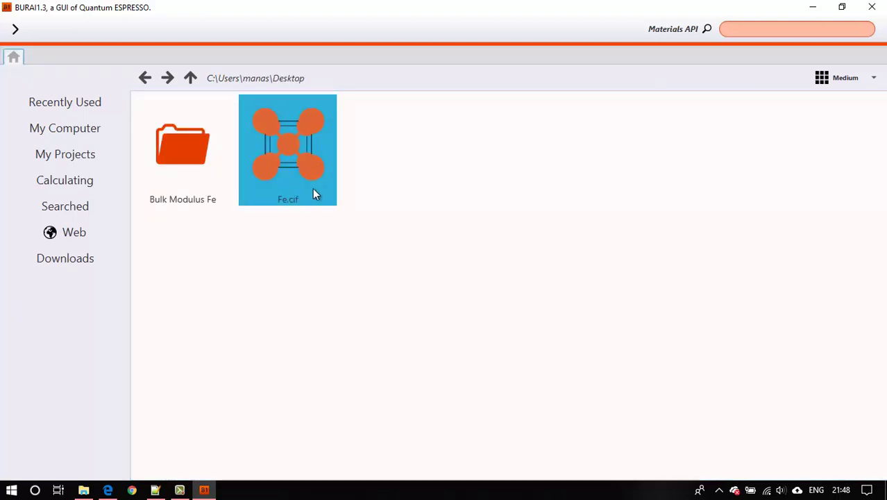
pyautogui.doubleClick(314, 190)
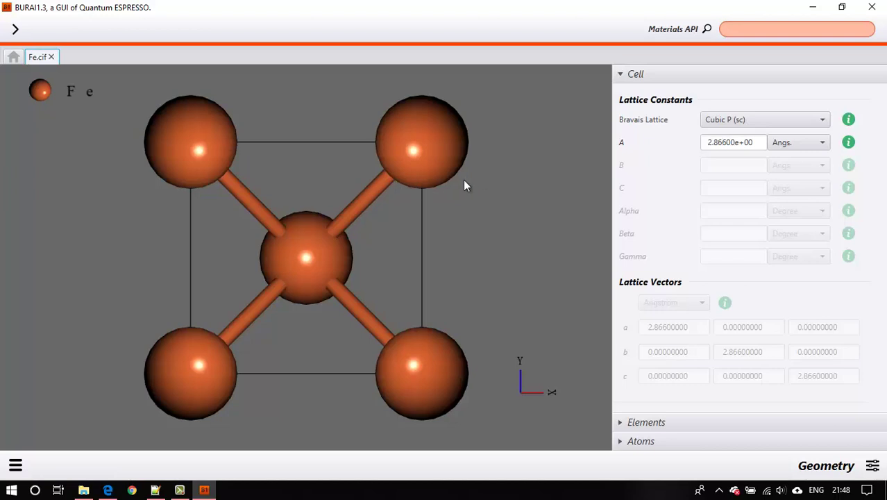
pyautogui.moveTo(488, 188); pyautogui.dragTo(485, 223)
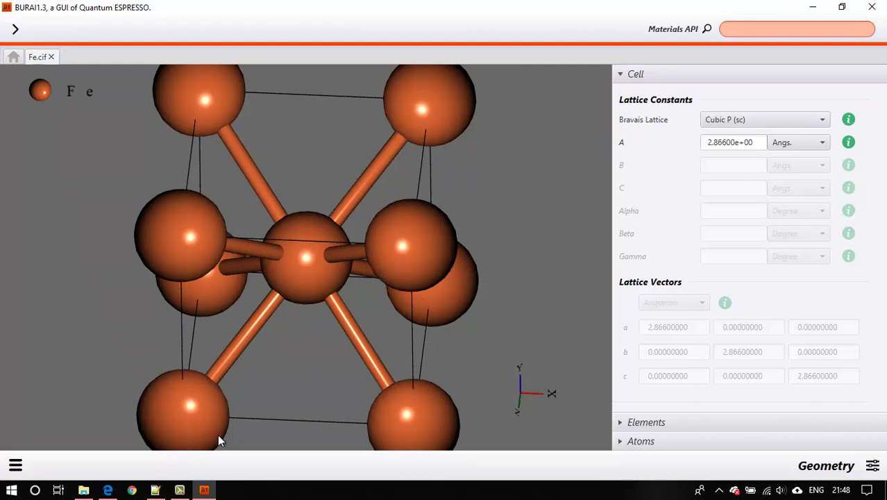
# Switch to Edge and look up the example equation-of-state plot in the Bragitoff article on bulk modulus calculation, then return to BURAI
pyautogui.click(114, 490)
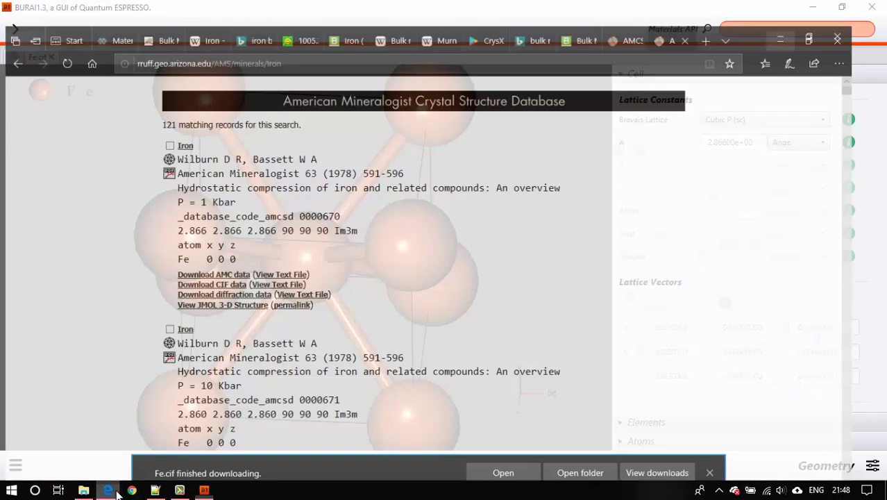
pyautogui.click(608, 7)
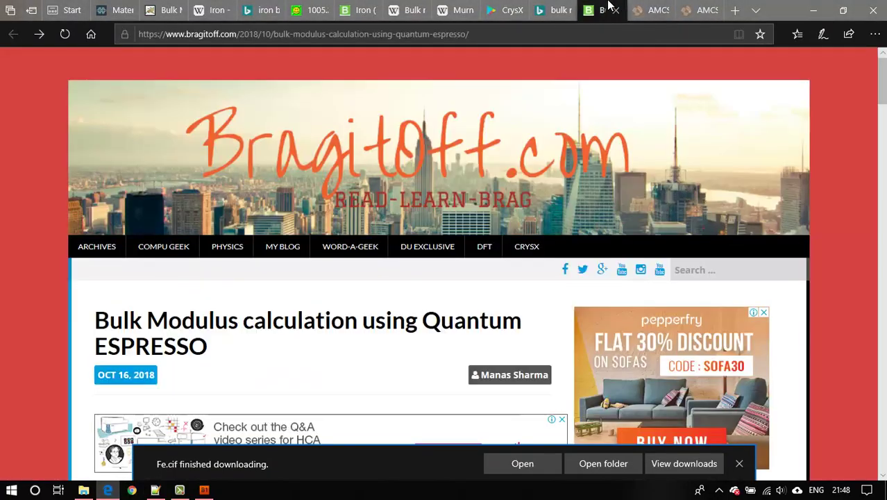
pyautogui.scroll(-20, 471, 297)
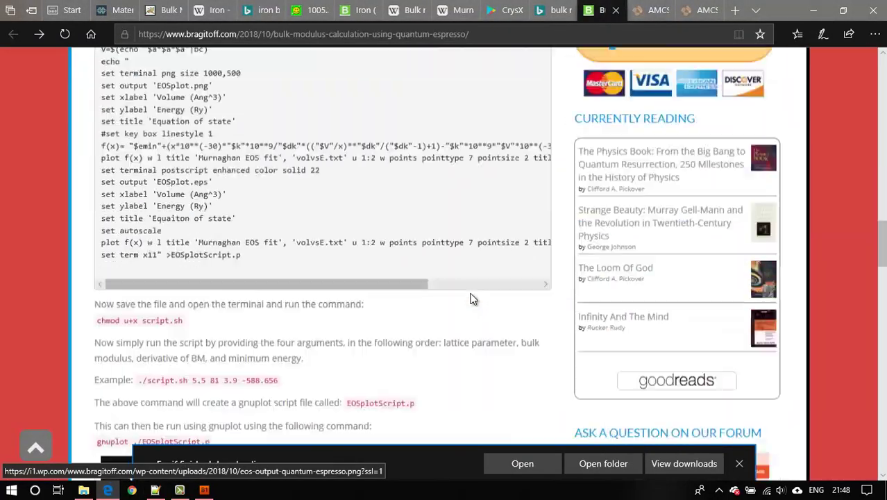
pyautogui.scroll(-7, 471, 298)
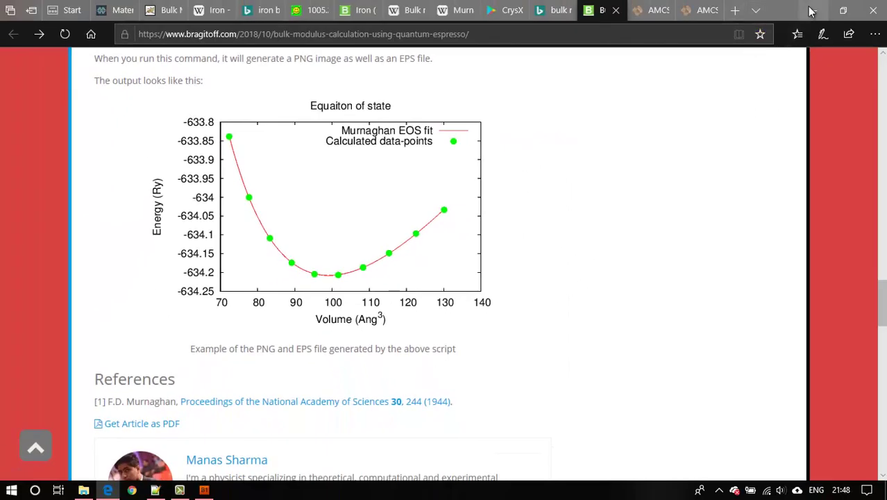
pyautogui.click(812, 10)
# Change the unit of the atomic positions to Crystal and convert the existing coordinates of both Fe atoms
pyautogui.moveTo(481, 207); pyautogui.dragTo(452, 141)
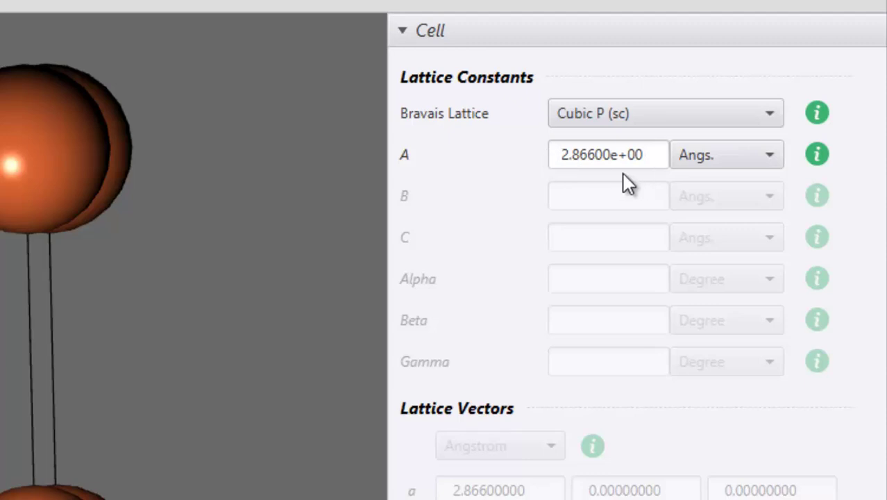
pyautogui.click(603, 154)
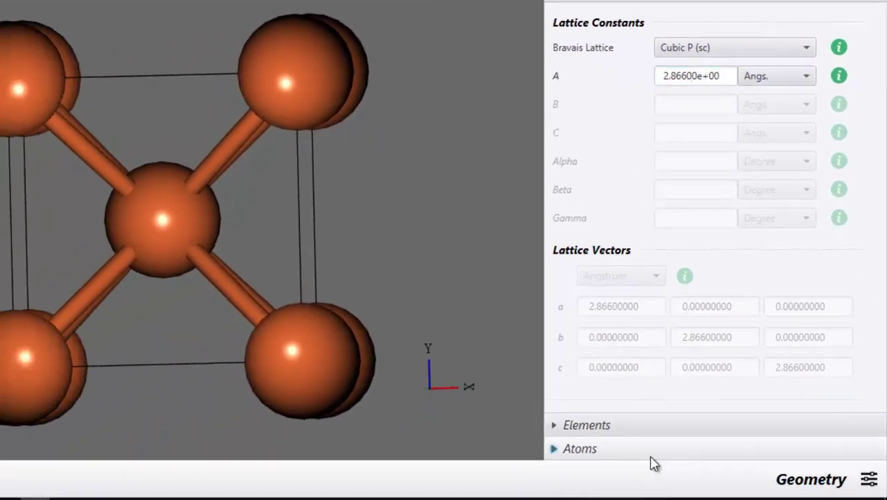
pyautogui.click(649, 452)
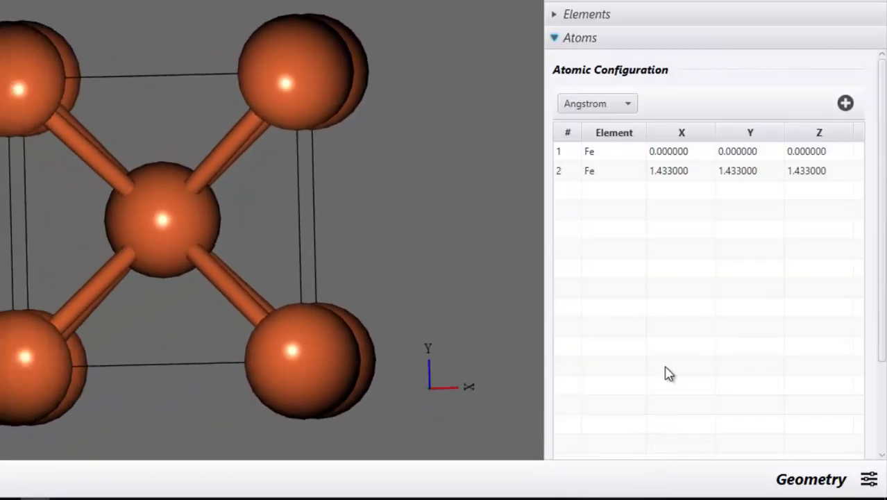
pyautogui.click(620, 110)
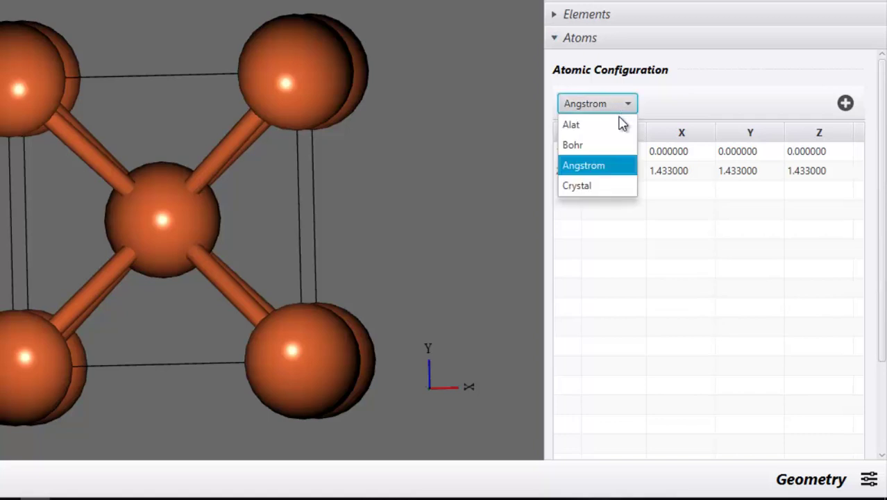
pyautogui.click(615, 183)
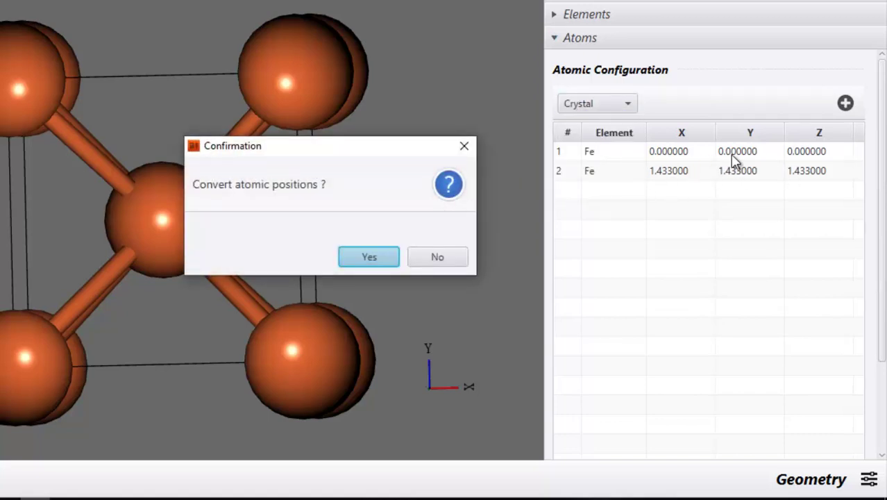
pyautogui.click(381, 258)
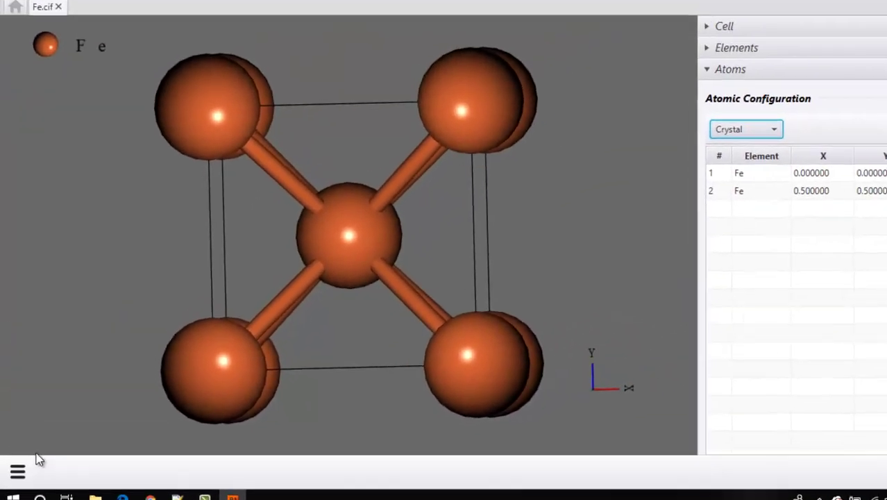
# Review the generated Quantum ESPRESSO input file, close it and inspect the iron unit cell from several angles
pyautogui.click(18, 471)
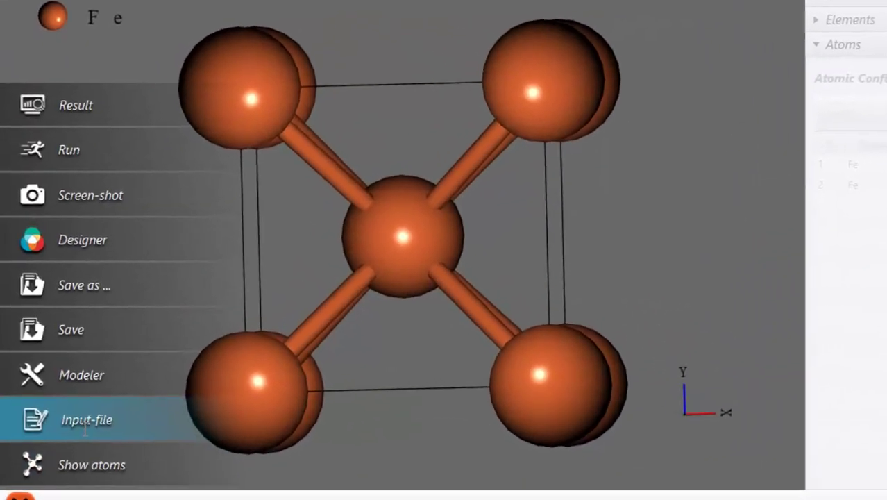
pyautogui.click(53, 396)
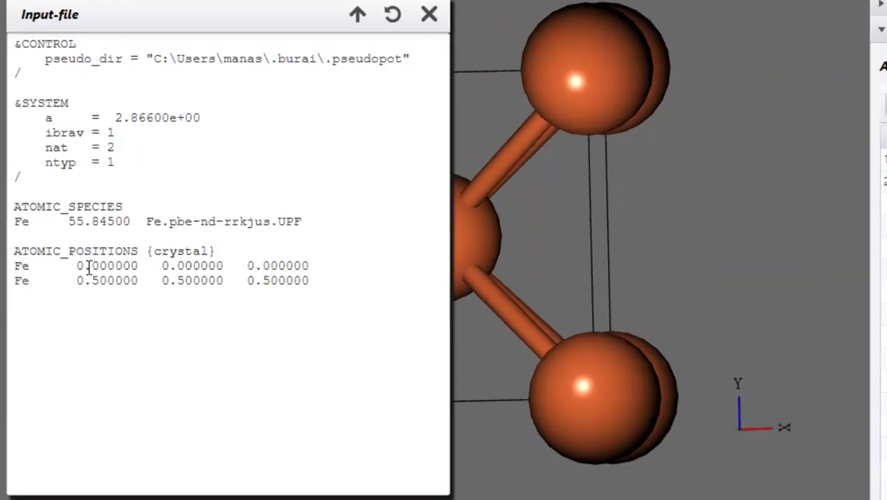
pyautogui.click(429, 15)
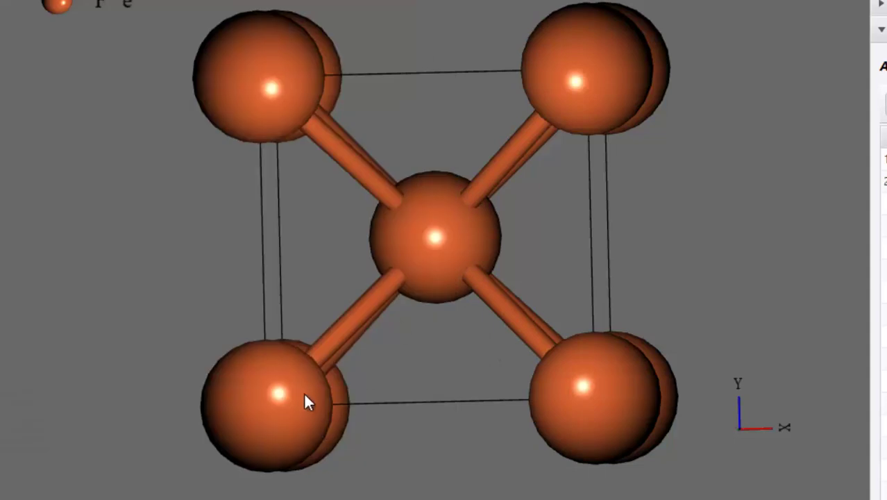
pyautogui.moveTo(303, 397); pyautogui.dragTo(408, 274)
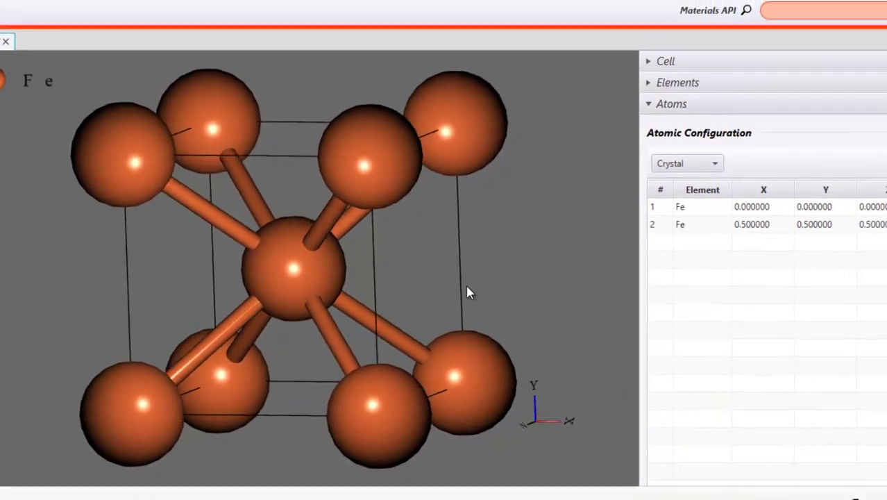
pyautogui.moveTo(467, 292); pyautogui.dragTo(505, 286)
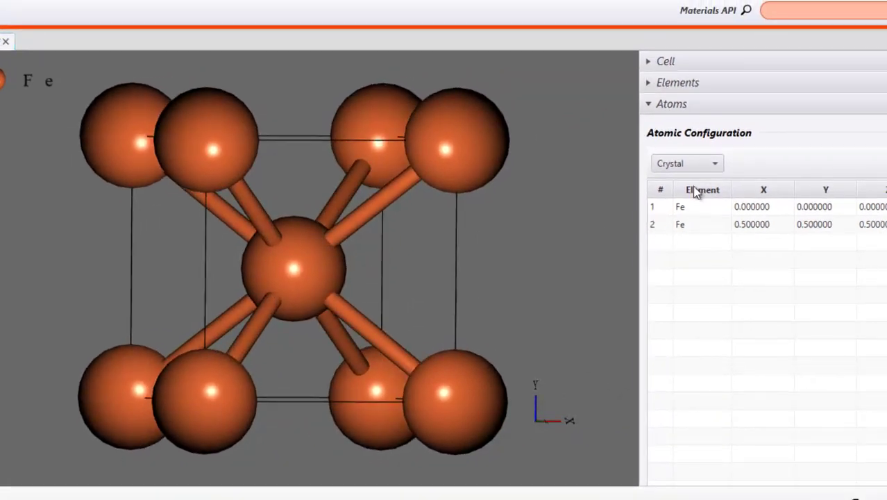
# Set lattice constant A of the iron cell to 2.78 angstrom
pyautogui.click(707, 101)
pyautogui.click(747, 127)
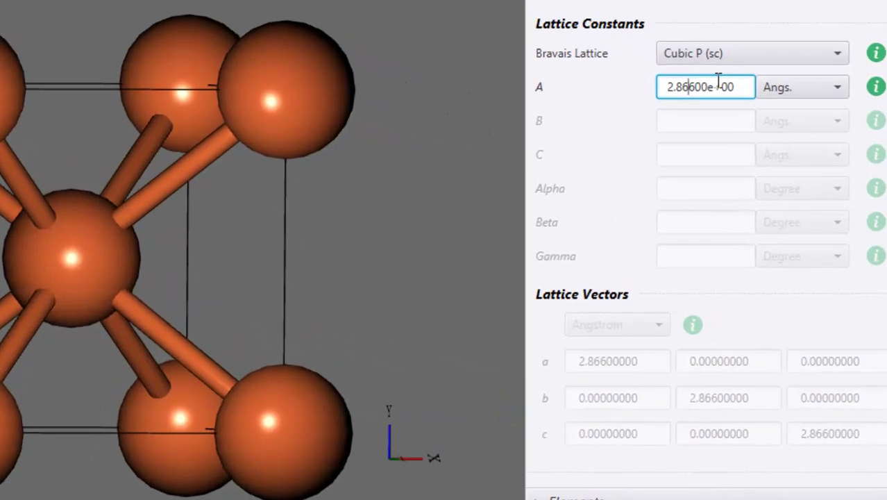
pyautogui.press('BackSpace')
pyautogui.press('BackSpace')
pyautogui.press('BackSpace')
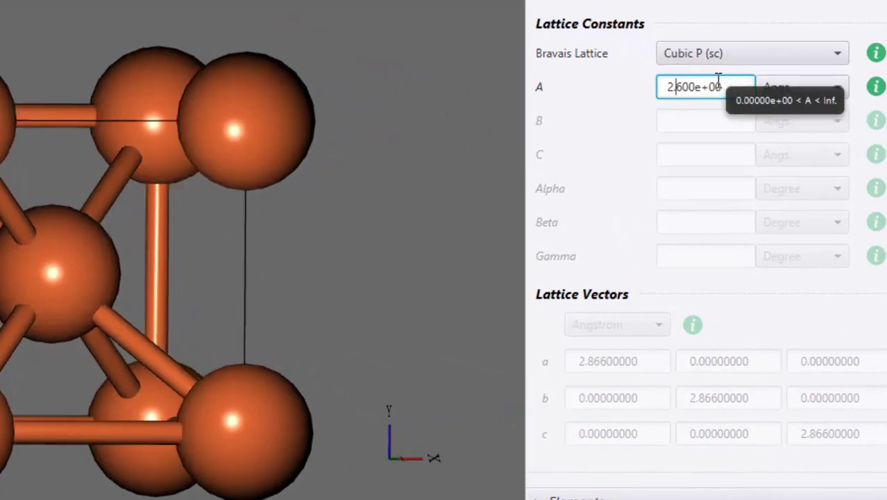
pyautogui.write('.78')
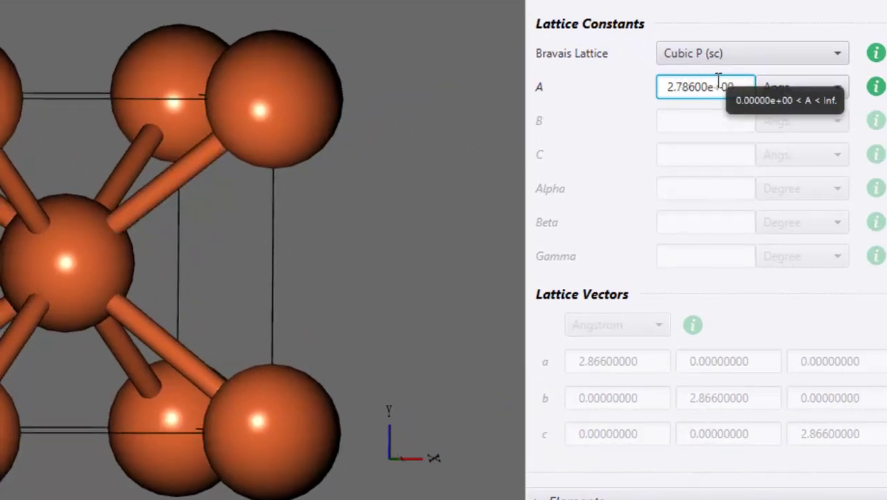
pyautogui.press('Delete')
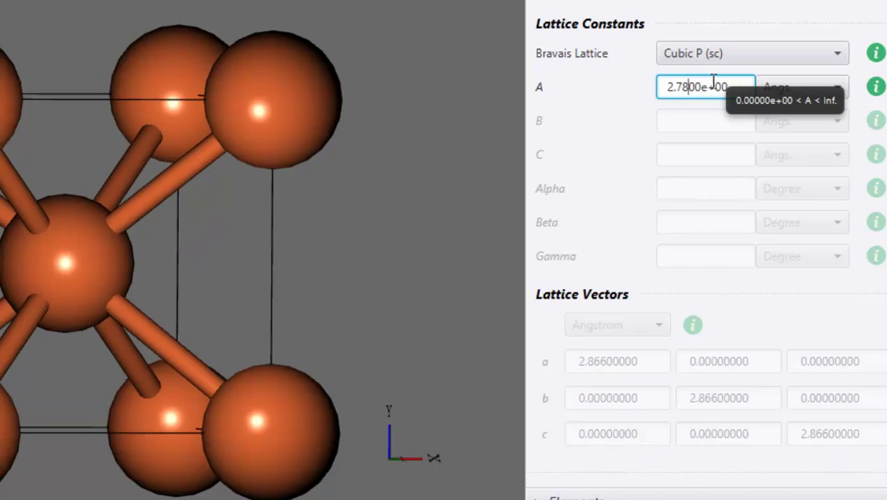
# Try 2.99 angstrom for lattice constant A, then return it to 2.78 angstrom
pyautogui.press('BackSpace')
pyautogui.press('BackSpace')
pyautogui.write('998')
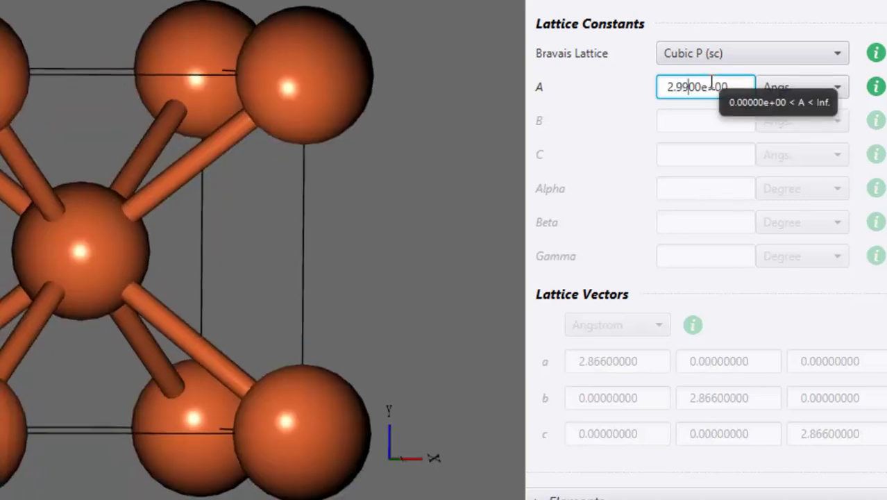
pyautogui.press('BackSpace')
pyautogui.press('BackSpace')
pyautogui.press('BackSpace')
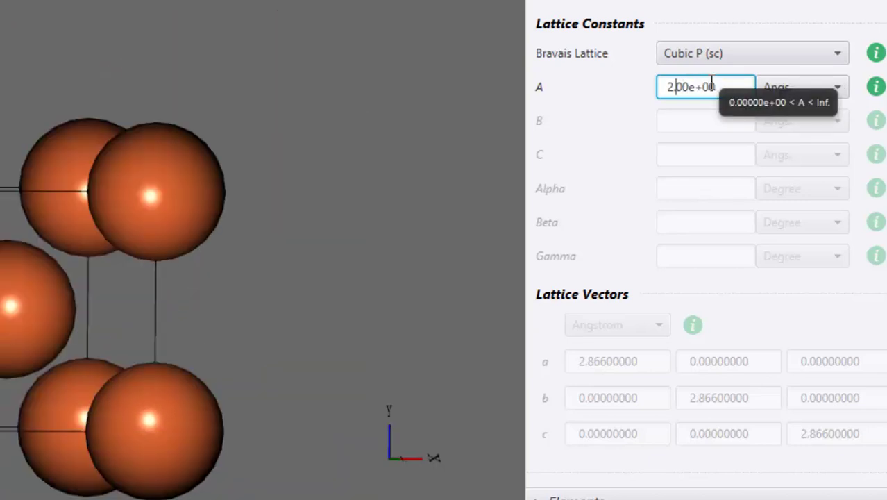
pyautogui.write('78')
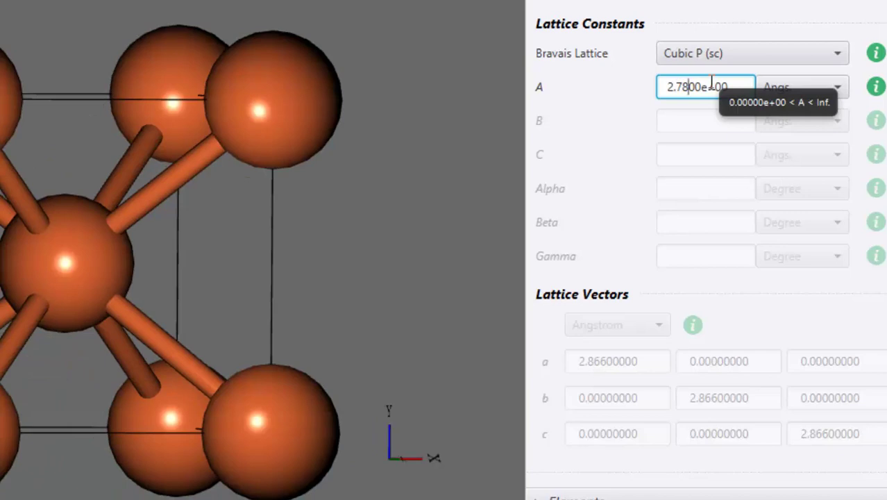
# Set lattice constant A of the iron cell to 2.98 angstrom
pyautogui.press('BackSpace')
pyautogui.press('BackSpace')
pyautogui.write('8')
pyautogui.press('BackSpace')
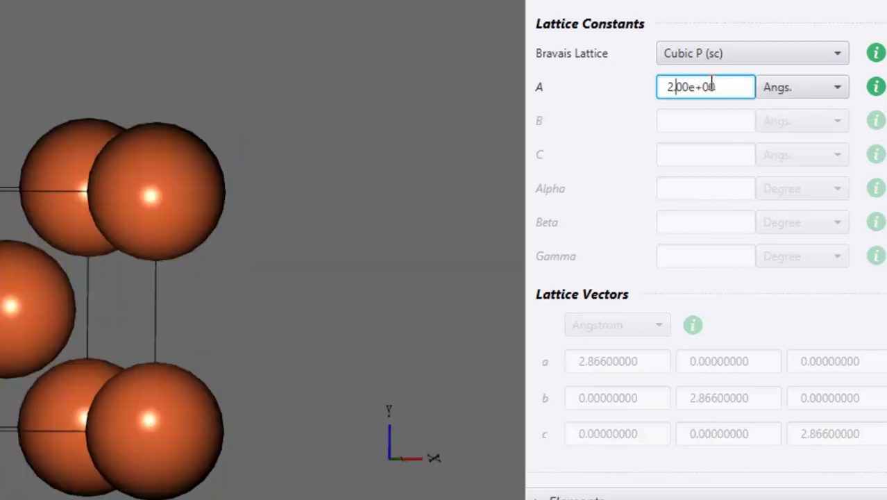
pyautogui.write('82')
pyautogui.press('BackSpace')
pyautogui.press('BackSpace')
pyautogui.write('98')
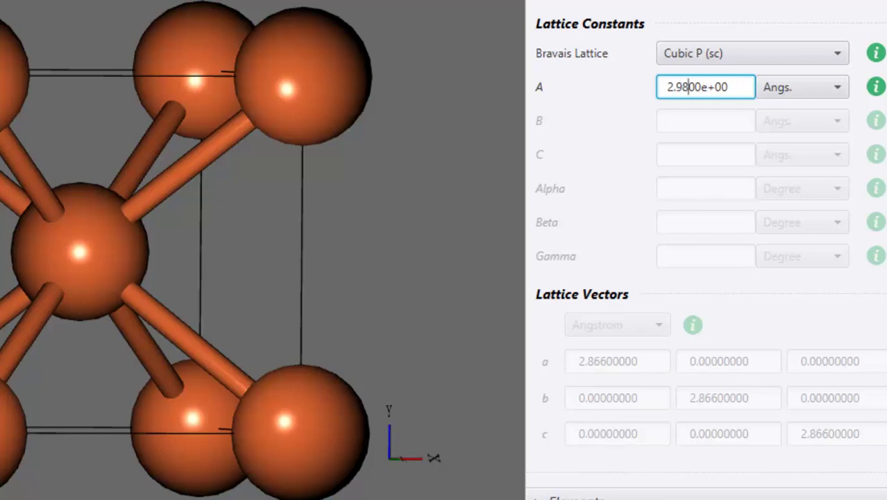
# Check the iron atoms' crystal coordinates against lattice constant A and convert the atomic positions to Angstrom
pyautogui.scroll(-5, 612, 497)
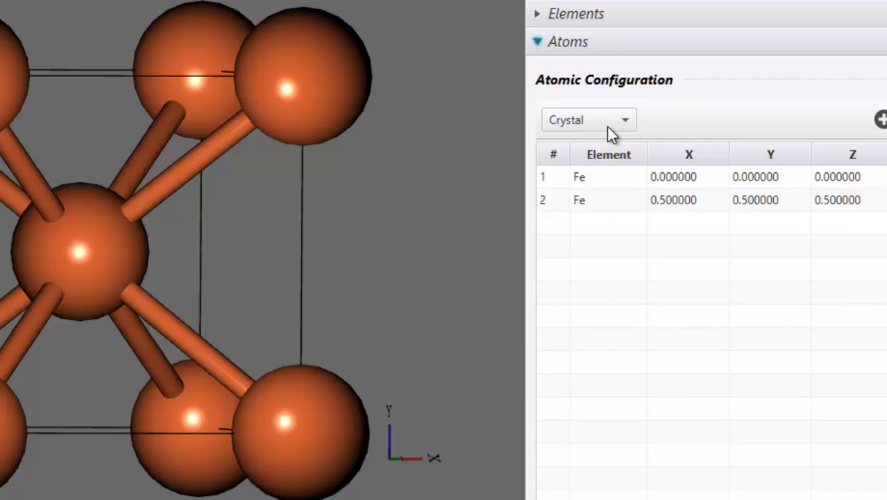
pyautogui.scroll(5, 680, 22)
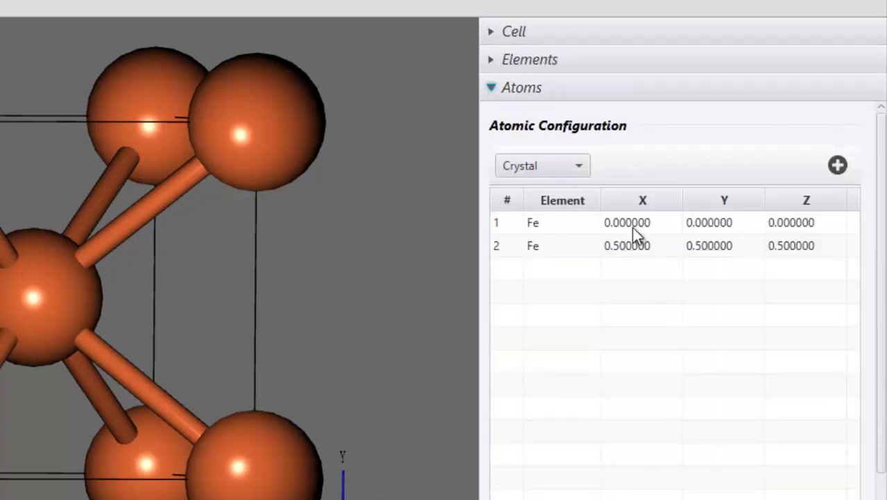
pyautogui.click(575, 167)
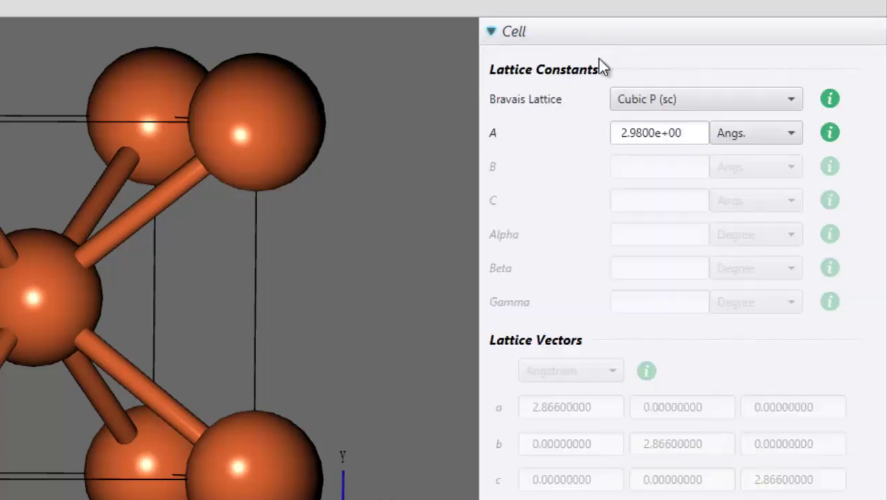
pyautogui.click(651, 133)
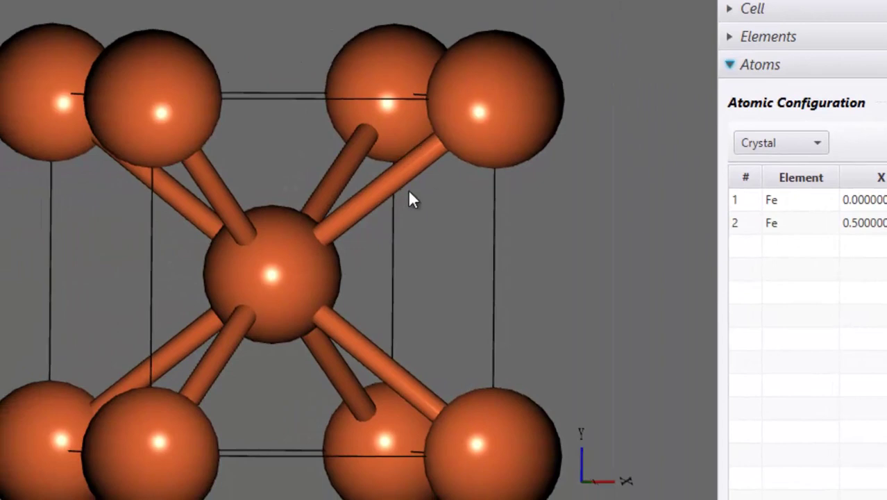
pyautogui.click(809, 144)
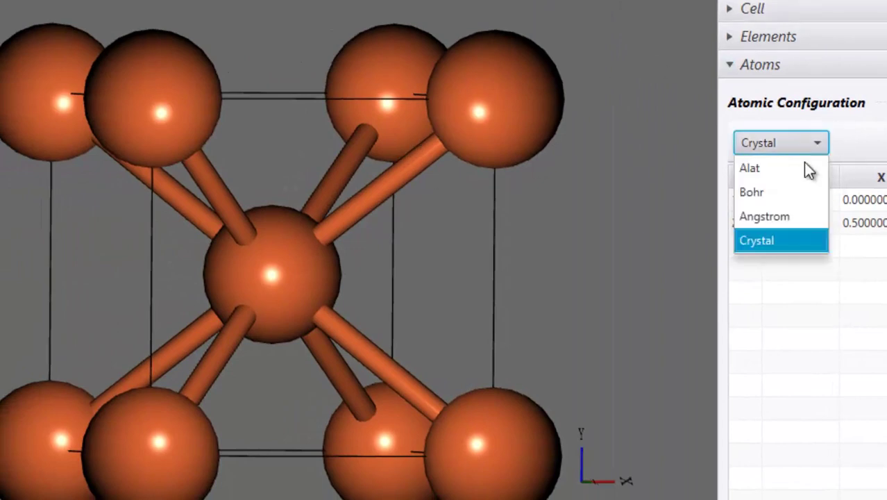
pyautogui.click(798, 214)
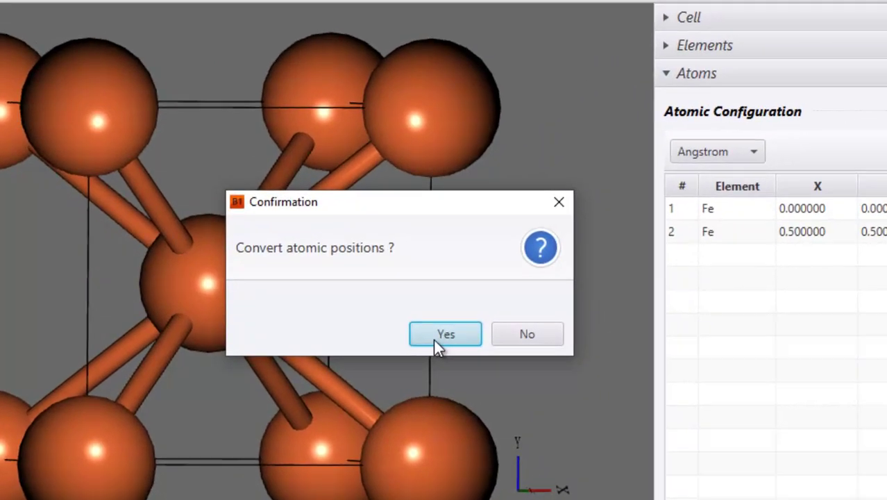
pyautogui.click(501, 327)
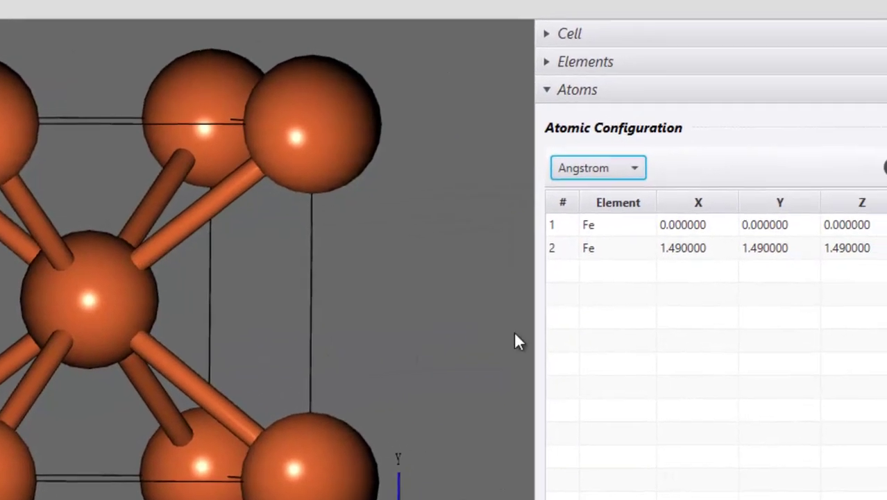
# Compare the second atom's Angstrom coordinates with lattice constant A, then set A to 2.400 angstrom
pyautogui.click(626, 43)
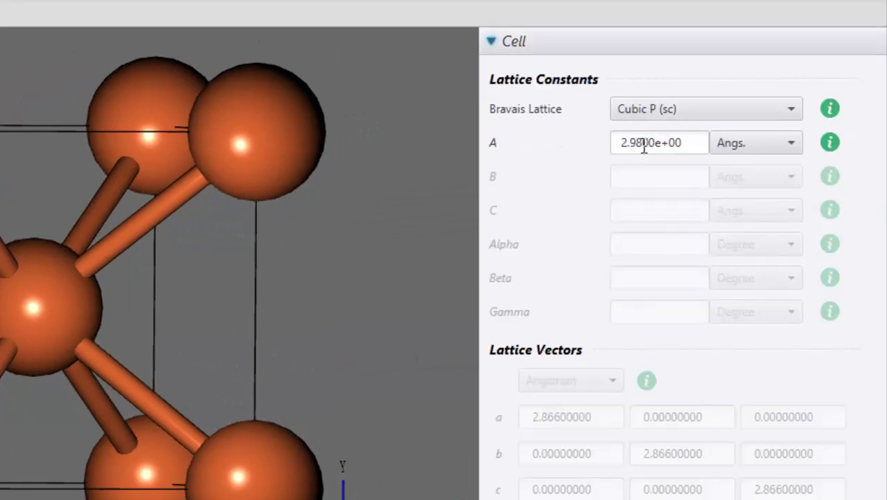
pyautogui.click(624, 42)
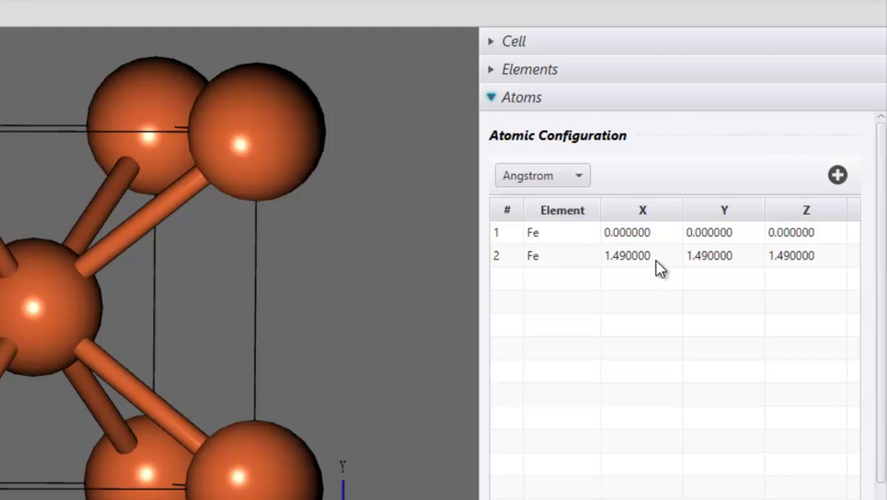
pyautogui.click(575, 50)
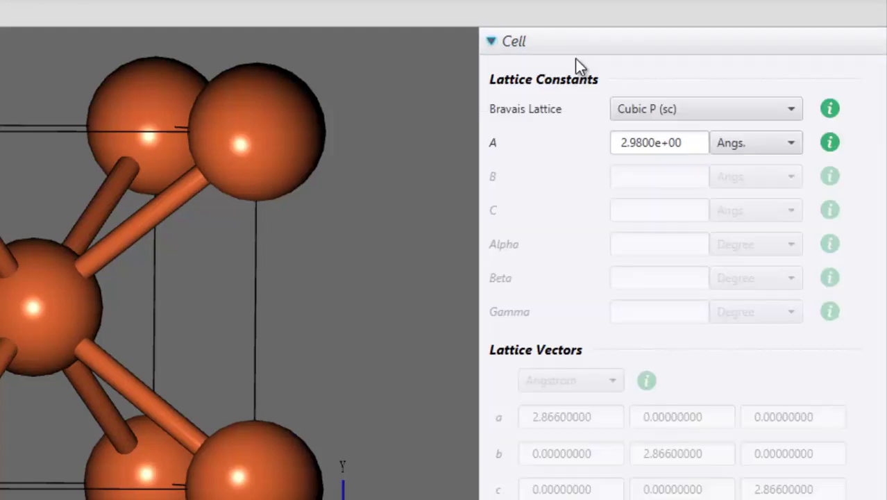
pyautogui.click(646, 142)
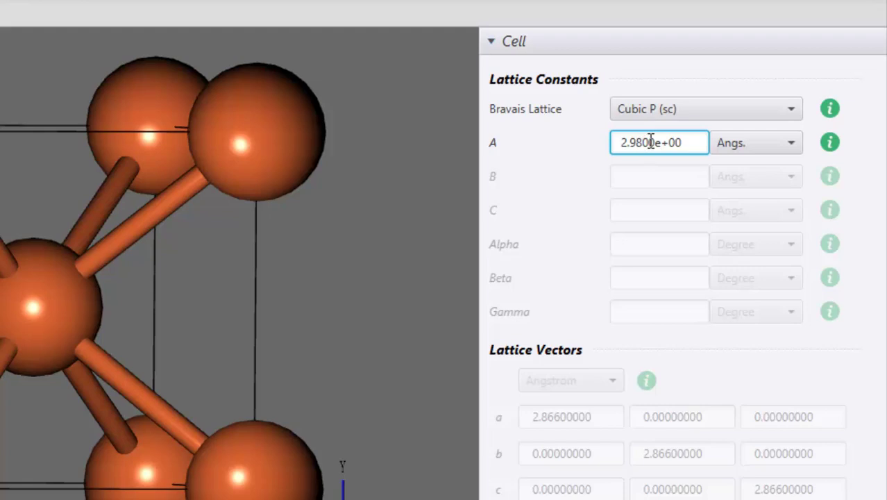
pyautogui.press('BackSpace')
pyautogui.press('BackSpace')
pyautogui.write('4')
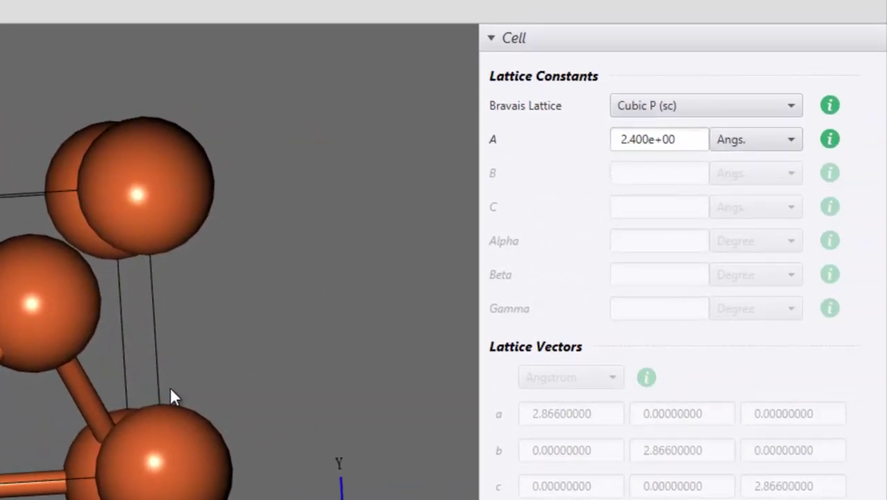
# Switch the atomic configuration back to Crystal units, converting the atomic positions
pyautogui.click(566, 459)
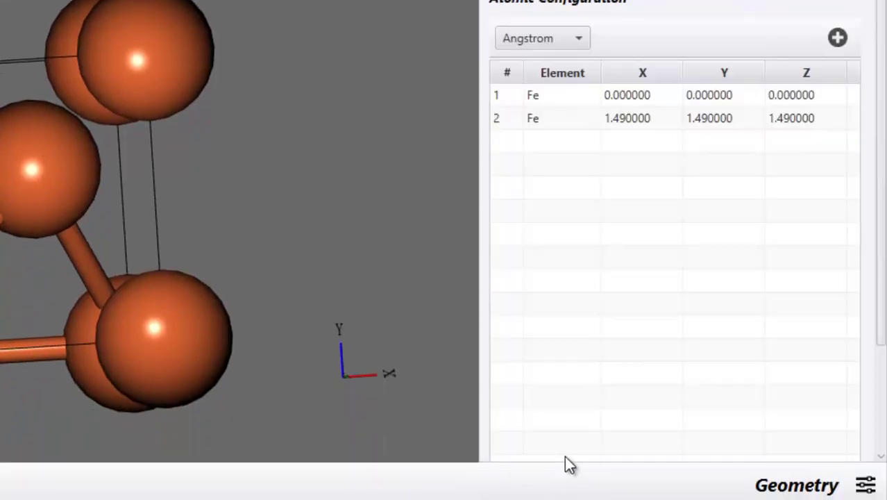
pyautogui.click(548, 38)
pyautogui.click(534, 136)
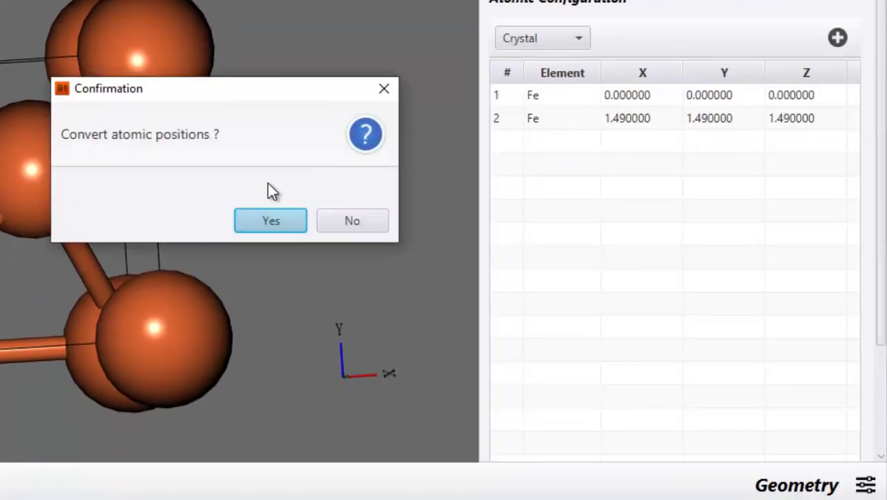
pyautogui.click(250, 220)
# Set the X, Y and Z crystal coordinates of the second Fe atom to 0.5
pyautogui.doubleClick(631, 120)
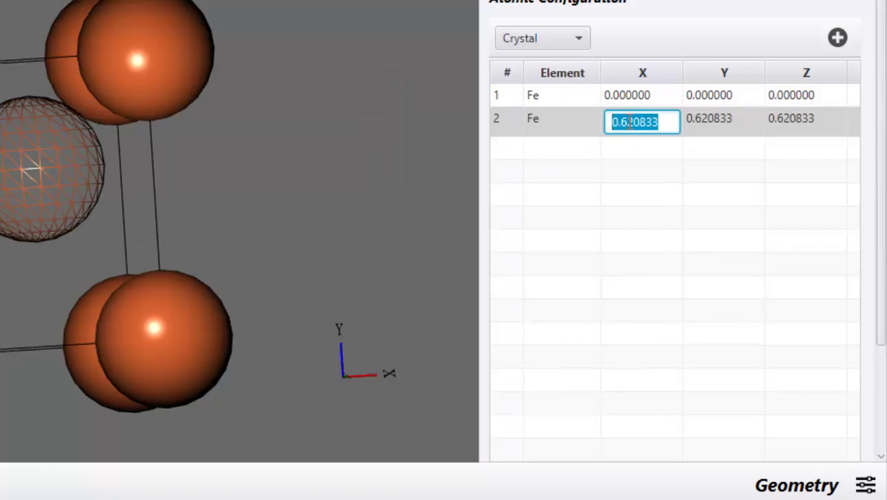
pyautogui.write('0.5')
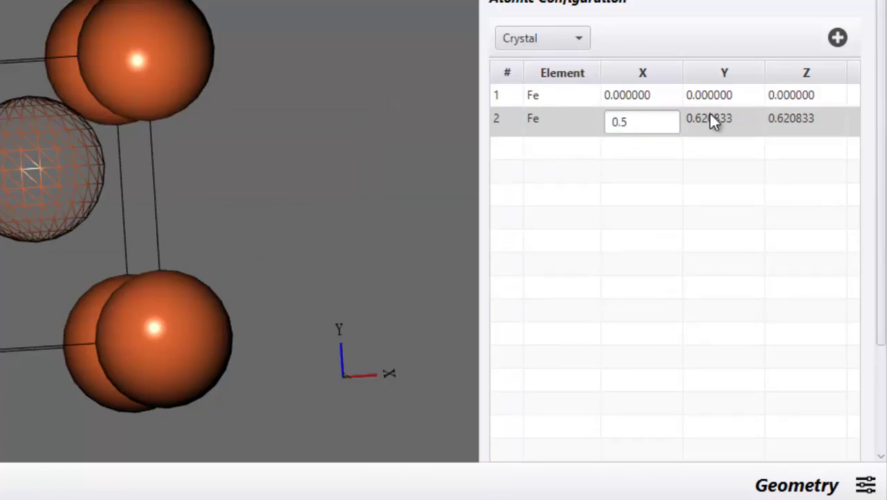
pyautogui.doubleClick(706, 119)
pyautogui.doubleClick(654, 121)
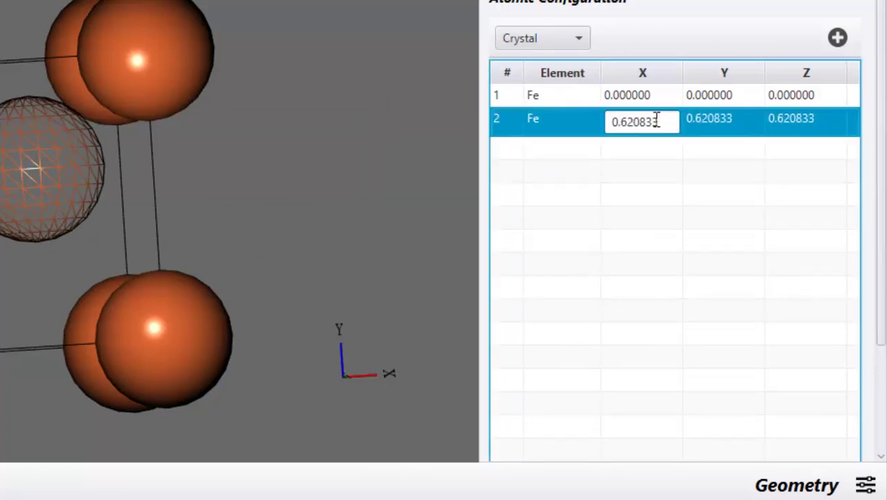
pyautogui.write('0.5')
pyautogui.press('Return')
pyautogui.doubleClick(723, 118)
pyautogui.write('0.5')
pyautogui.doubleClick(803, 124)
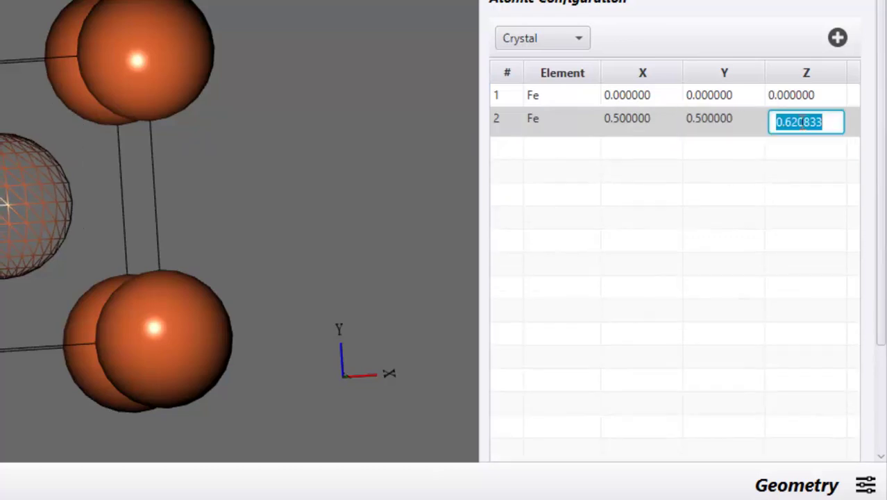
pyautogui.write('0.5')
pyautogui.press('Return')
# Set lattice constant A of the iron cell to 2.780 angstrom
pyautogui.scroll(5, 651, 59)
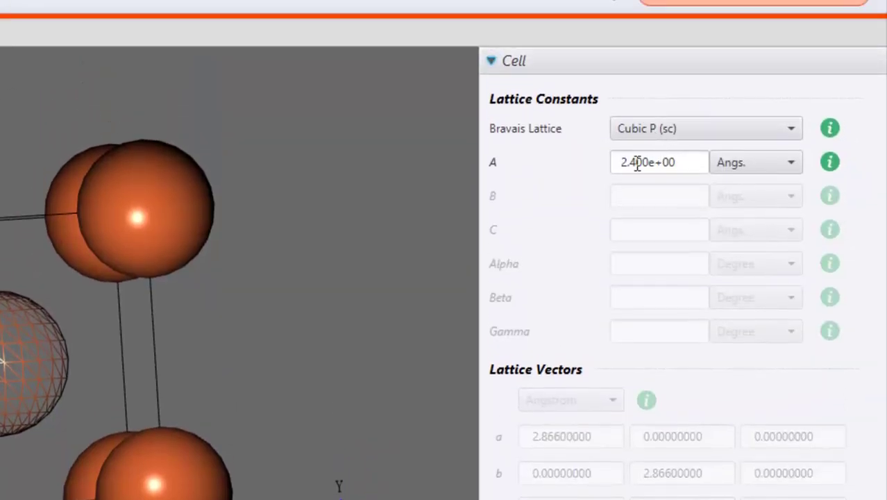
pyautogui.click(632, 162)
pyautogui.press('BackSpace')
pyautogui.write('78')
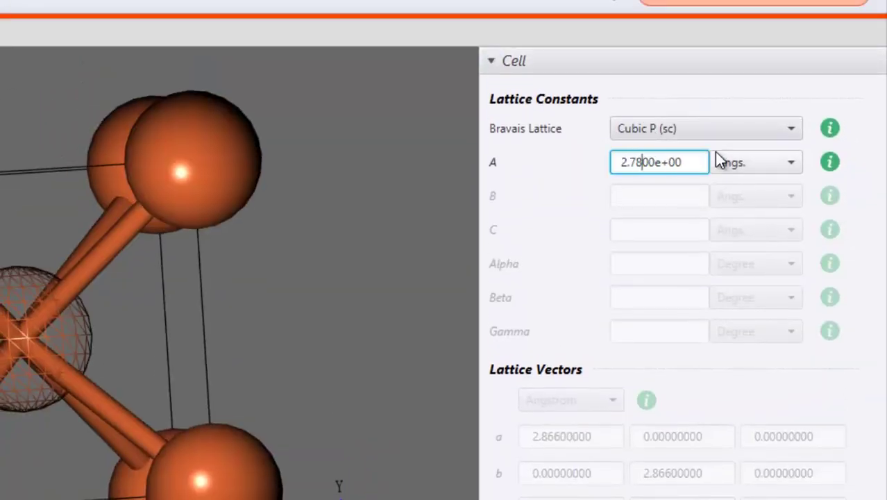
pyautogui.press('Delete')
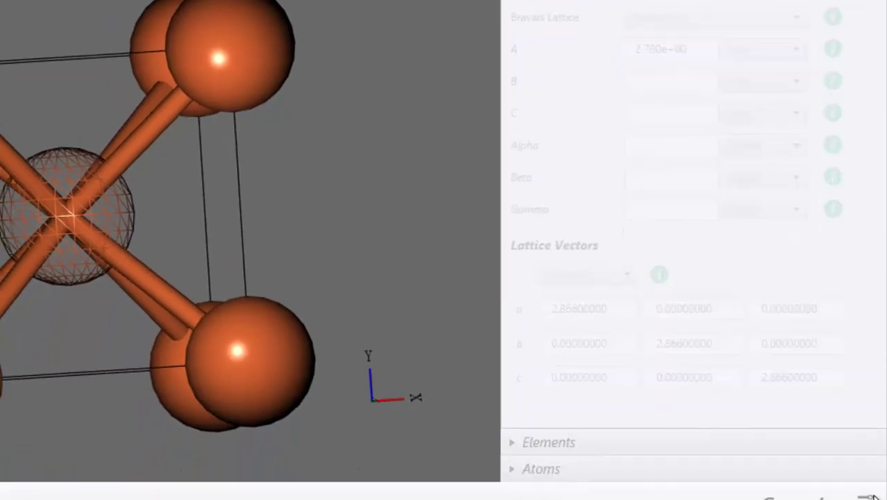
# Open the SCF calculation settings and enable both force and stress calculation
pyautogui.click(863, 449)
pyautogui.click(810, 278)
pyautogui.click(758, 137)
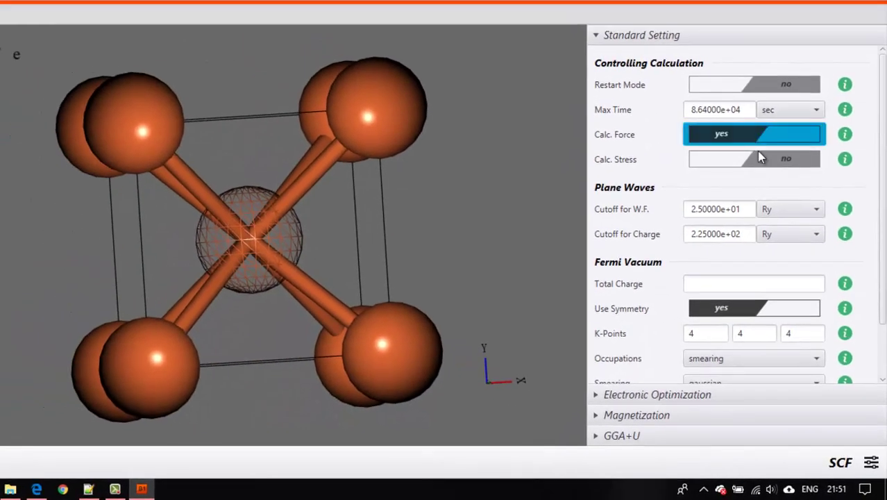
pyautogui.click(761, 161)
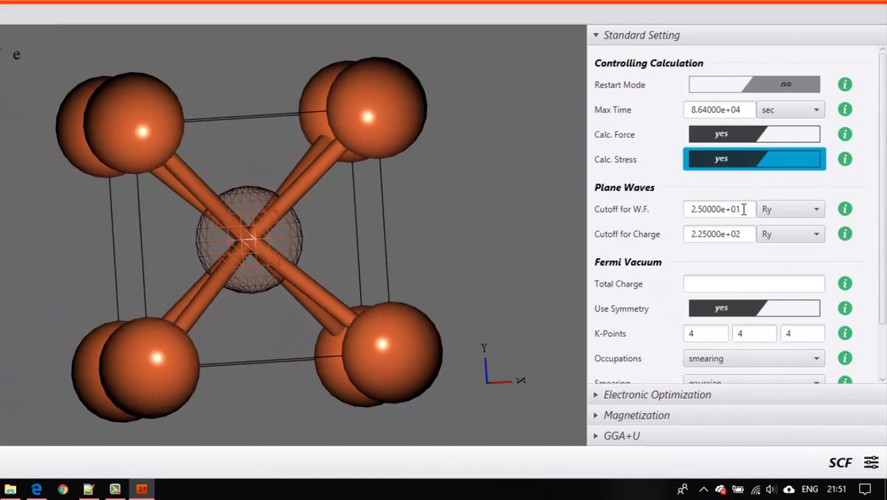
# Set the plane-wave cutoffs to 40 Ry for the wave function and 400 Ry for the charge
pyautogui.moveTo(743, 209); pyautogui.dragTo(692, 210)
pyautogui.click(687, 214)
pyautogui.doubleClick(691, 212)
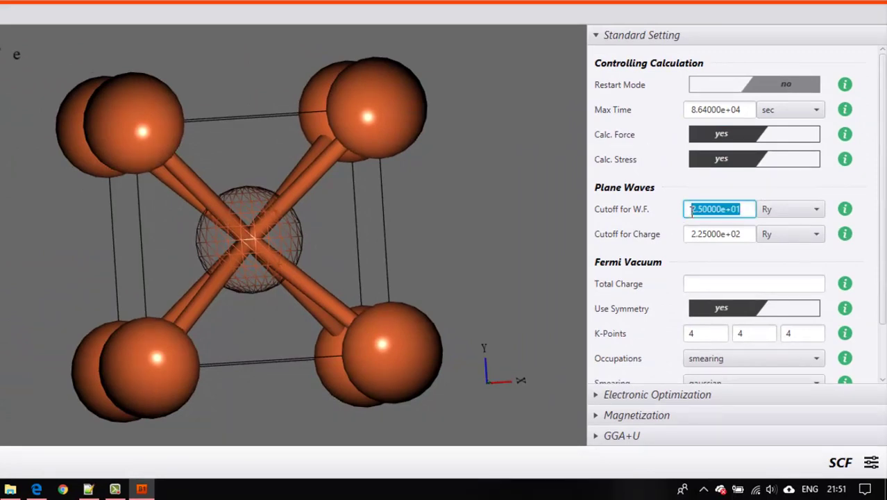
pyautogui.write('40')
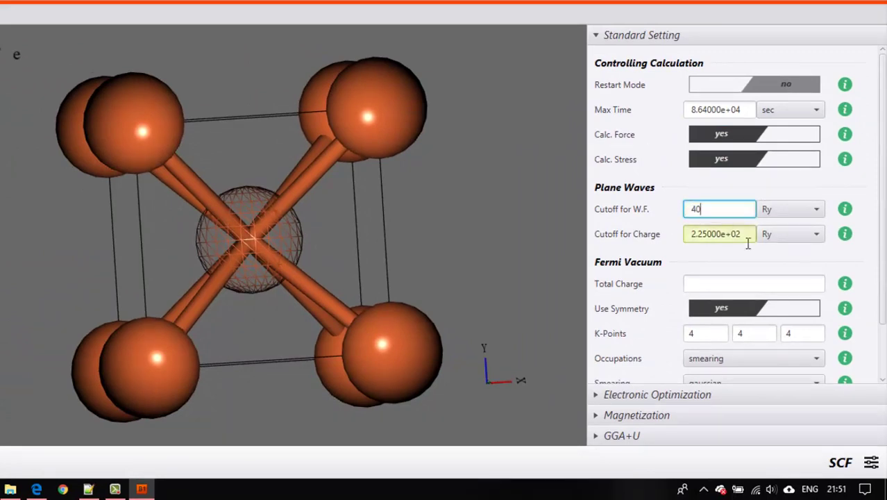
pyautogui.moveTo(748, 237); pyautogui.dragTo(728, 236)
pyautogui.click(691, 240)
pyautogui.doubleClick(693, 238)
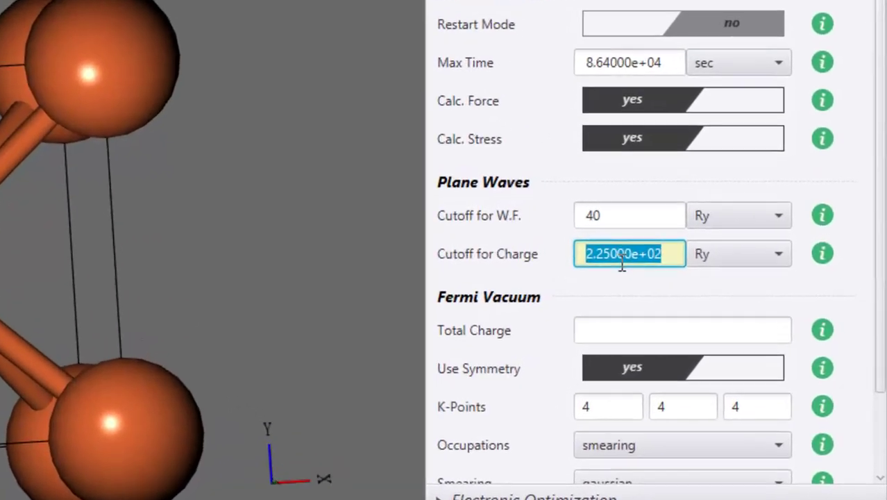
pyautogui.write('400')
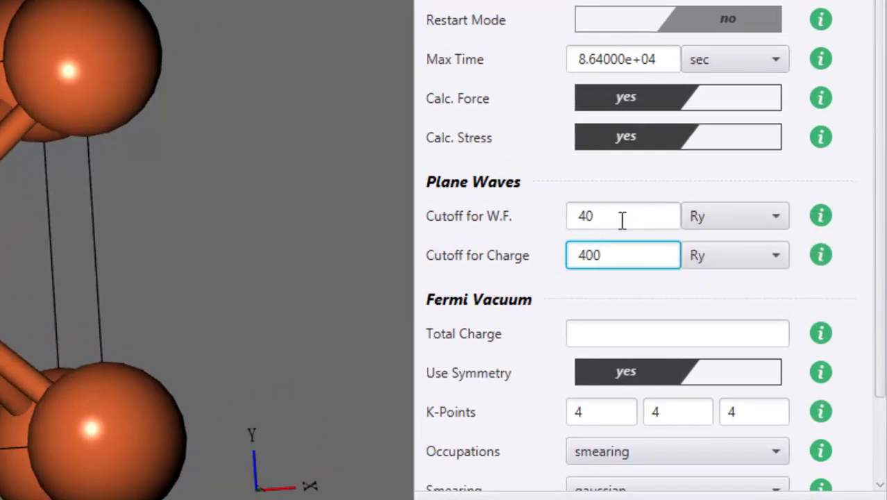
# Set the first and third K-point divisions to 6 for a 6, 4, 6 grid
pyautogui.doubleClick(619, 413)
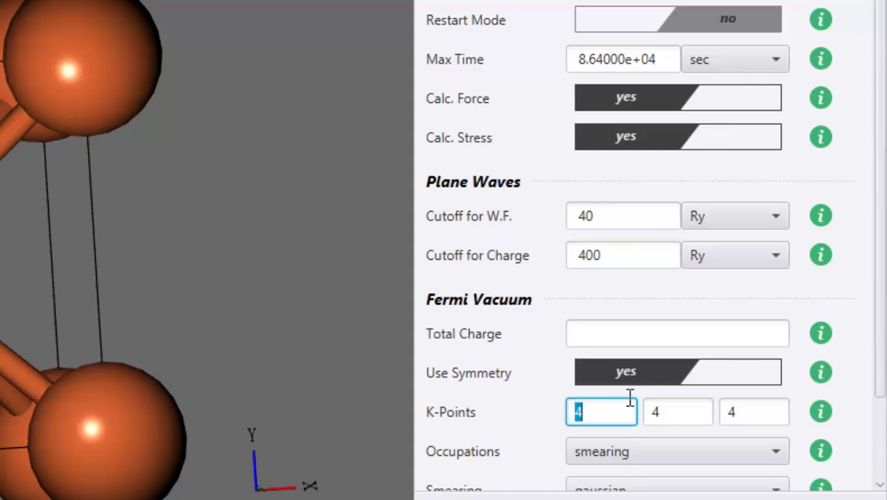
pyautogui.write('6')
pyautogui.press('Tab')
pyautogui.press('Tab')
pyautogui.write('6')
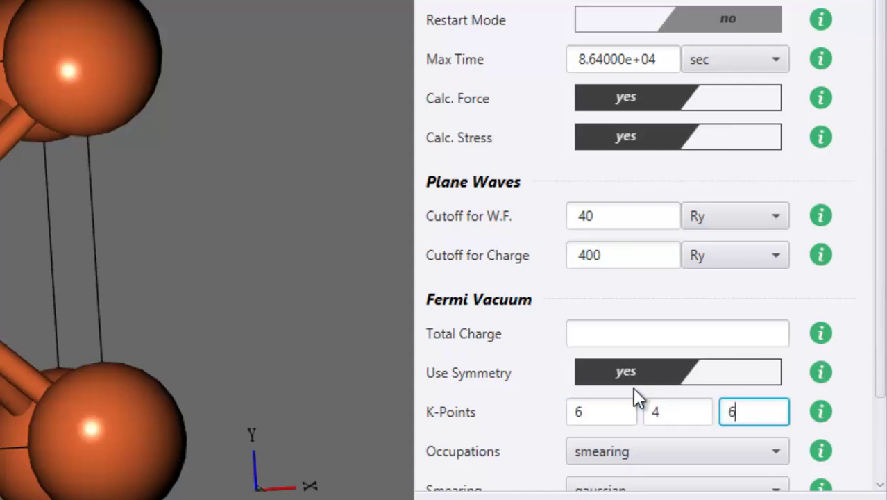
pyautogui.scroll(-1, 643, 395)
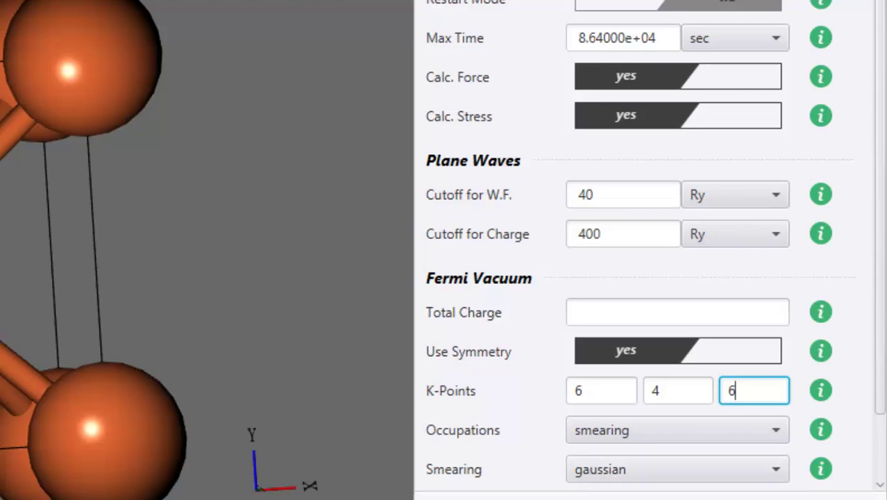
# Open the generated input file and review its SCF parameters, K-points and atomic positions
pyautogui.scroll(-10, 620, 303)
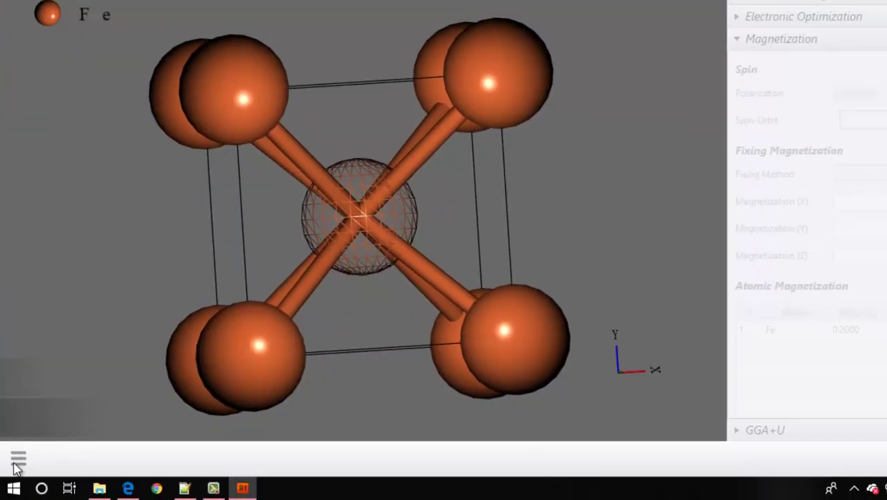
pyautogui.click(15, 458)
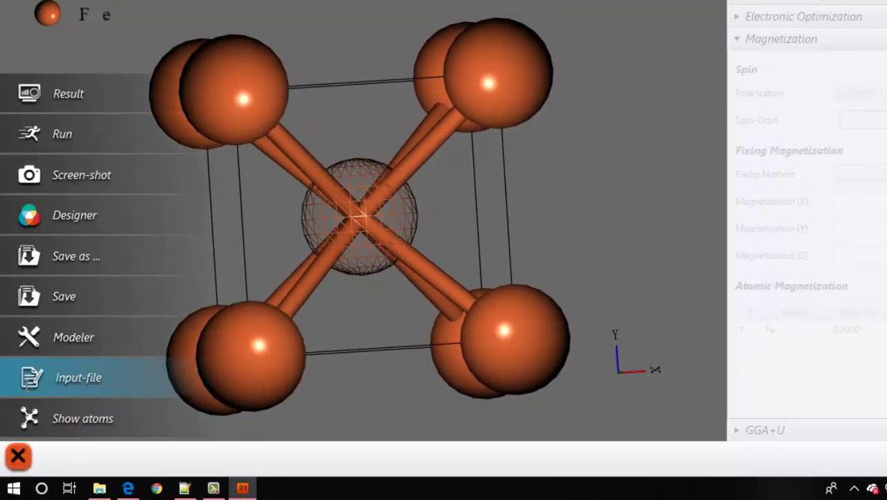
pyautogui.click(33, 377)
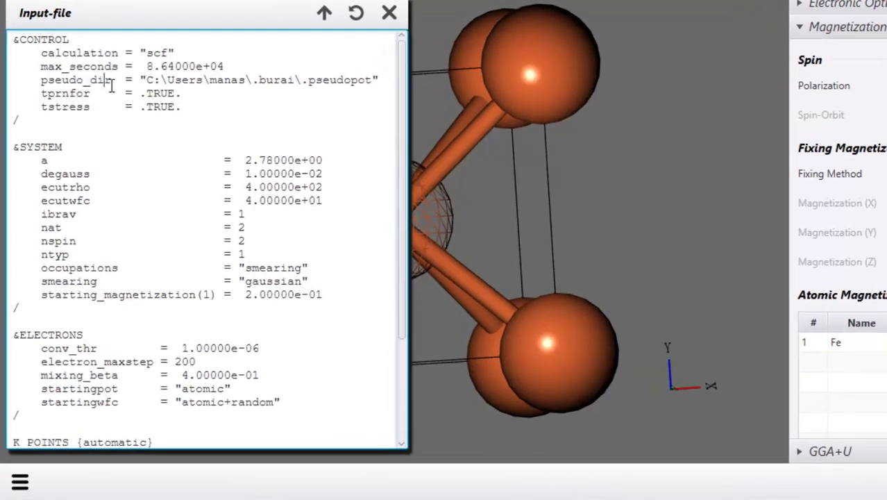
pyautogui.scroll(-4, 116, 231)
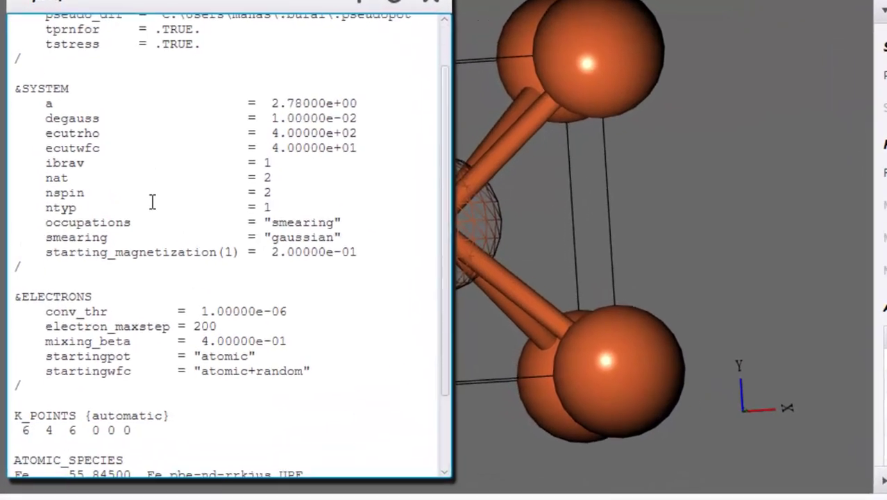
pyautogui.scroll(-1, 259, 361)
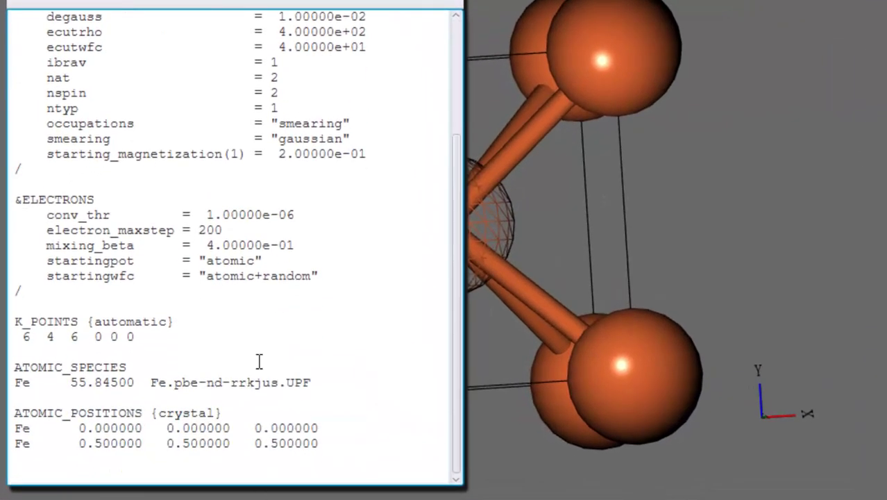
# Copy the complete generated SCF input into a blank Notepad++ document, dropping the missing scf.in and scf.out files from the editor
pyautogui.scroll(4, 328, 227)
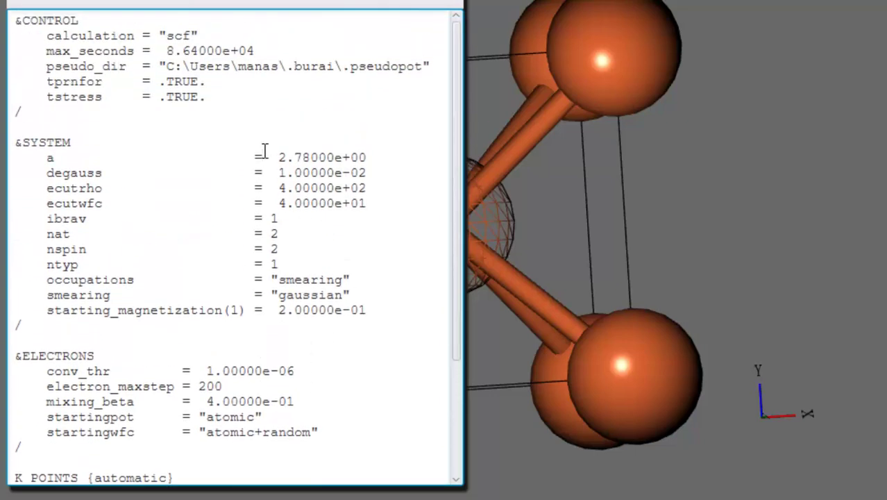
pyautogui.hotkey('ctrl', 'a')
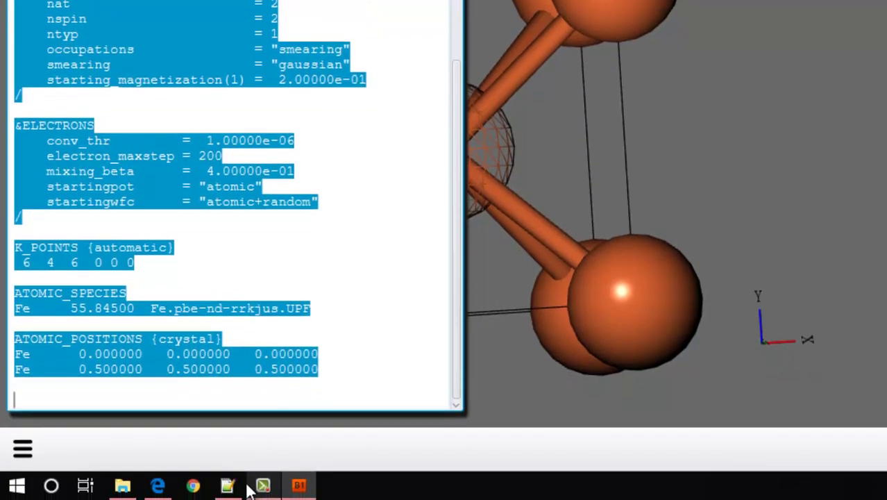
pyautogui.click(229, 486)
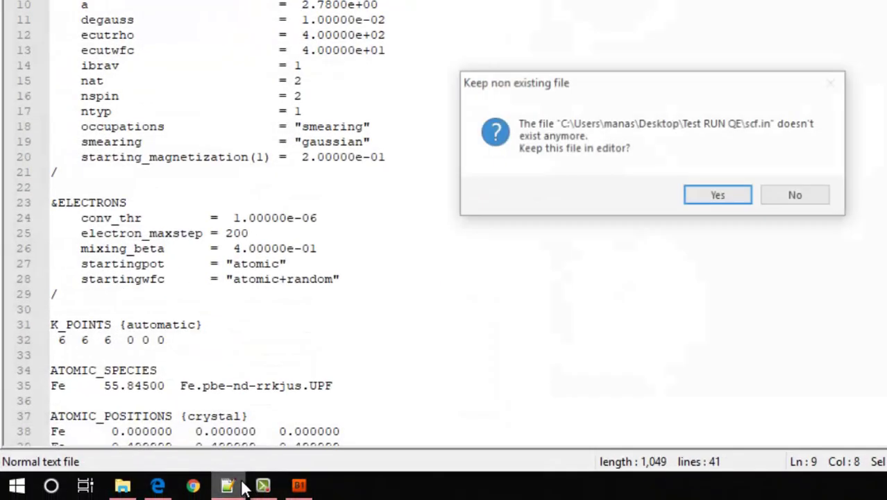
pyautogui.click(775, 196)
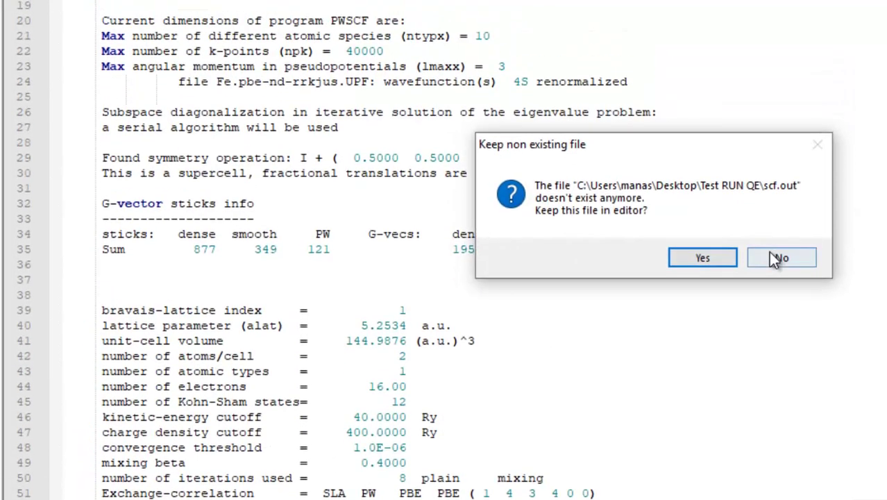
pyautogui.click(775, 196)
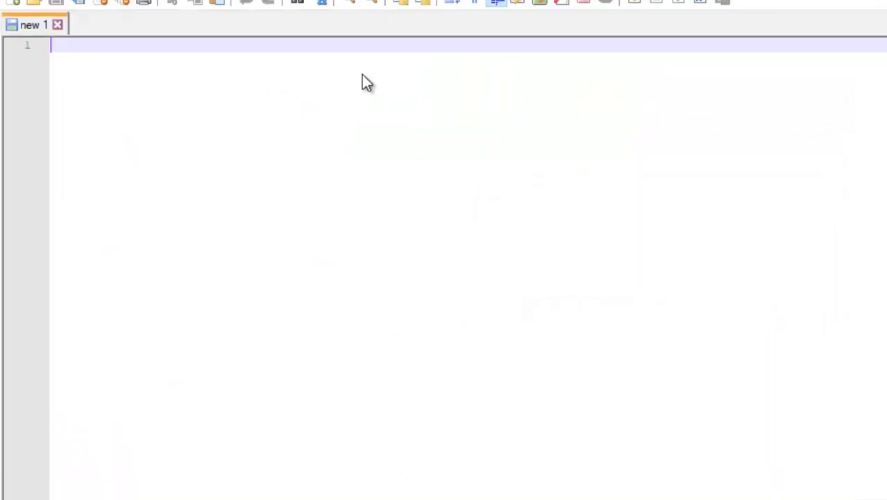
pyautogui.hotkey('ctrl', 'v')
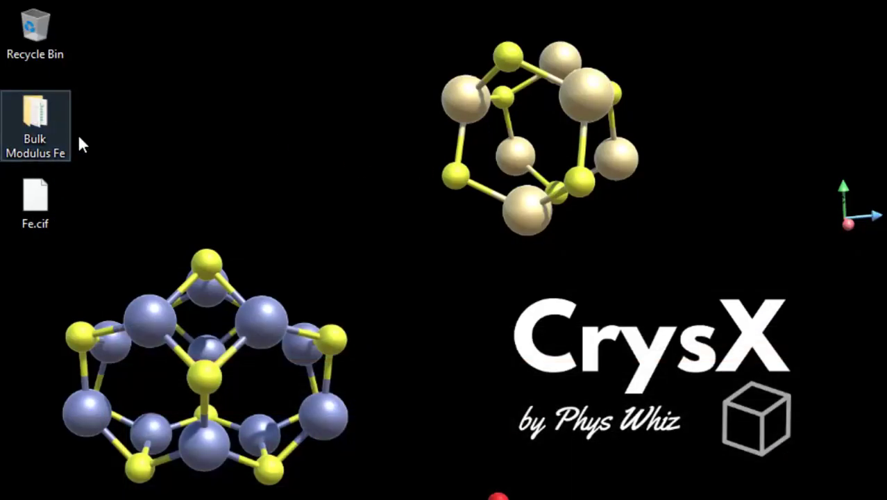
# Open the Bulk Modulus Fe folder from the desktop and inspect the lattice constant a of scf1.in in Notepad++
pyautogui.doubleClick(70, 133)
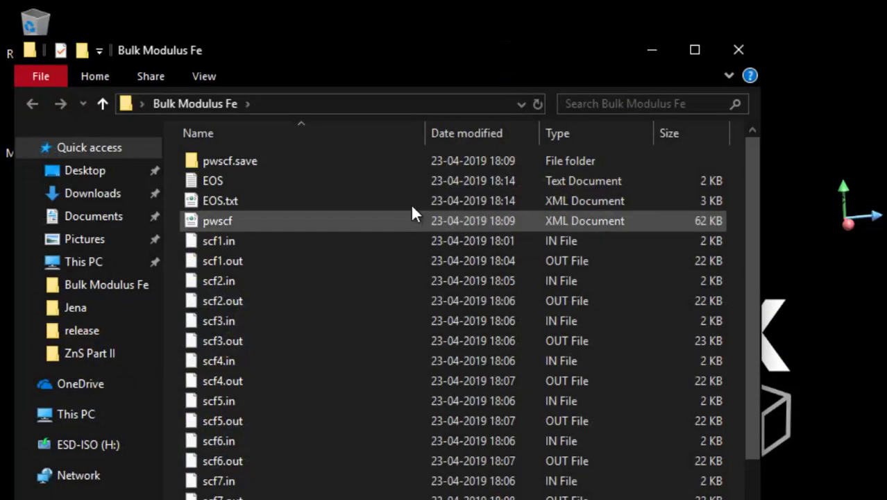
pyautogui.click(690, 54)
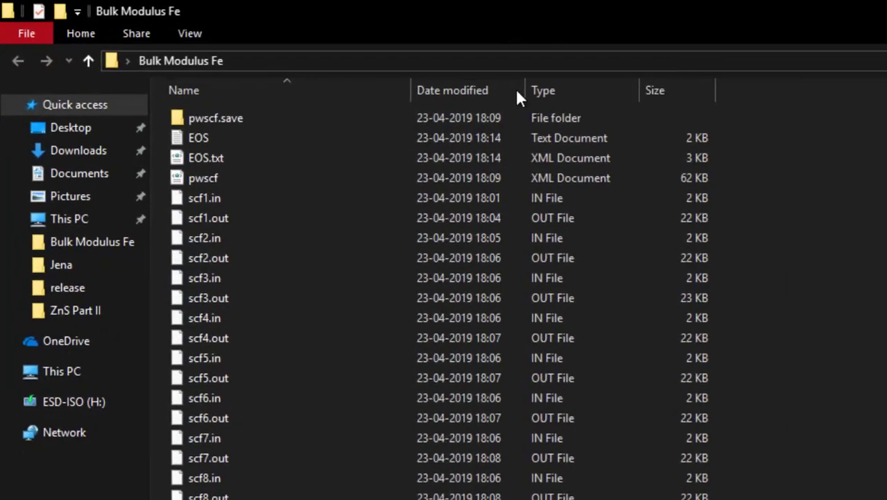
pyautogui.rightClick(211, 195)
pyautogui.click(238, 228)
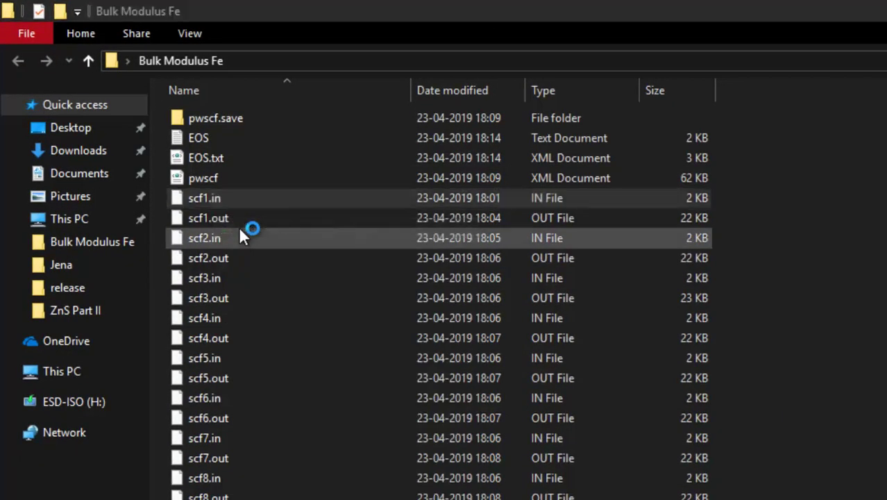
pyautogui.moveTo(306, 236); pyautogui.dragTo(333, 236)
pyautogui.hotkey('alt', 'Tab')
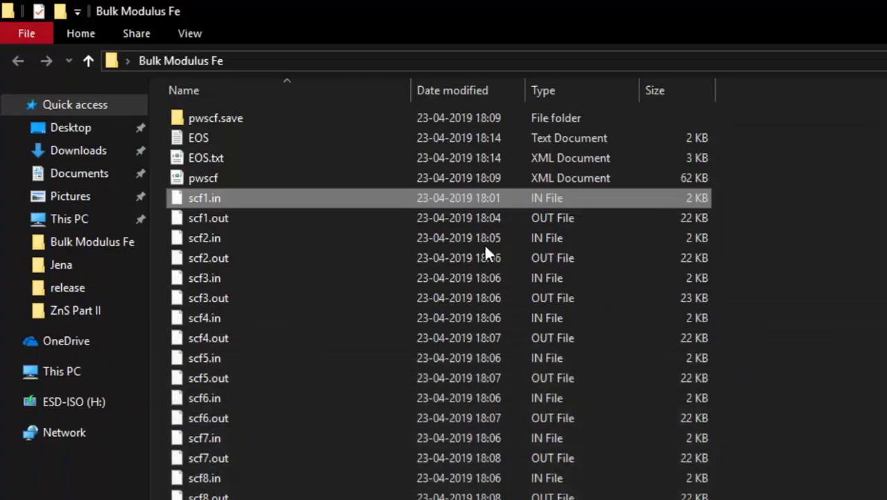
# Open scf2.in in Notepad++, discard the unsaved new 1 document, and compare the lattice constants of scf1.in and scf2.in
pyautogui.rightClick(203, 240)
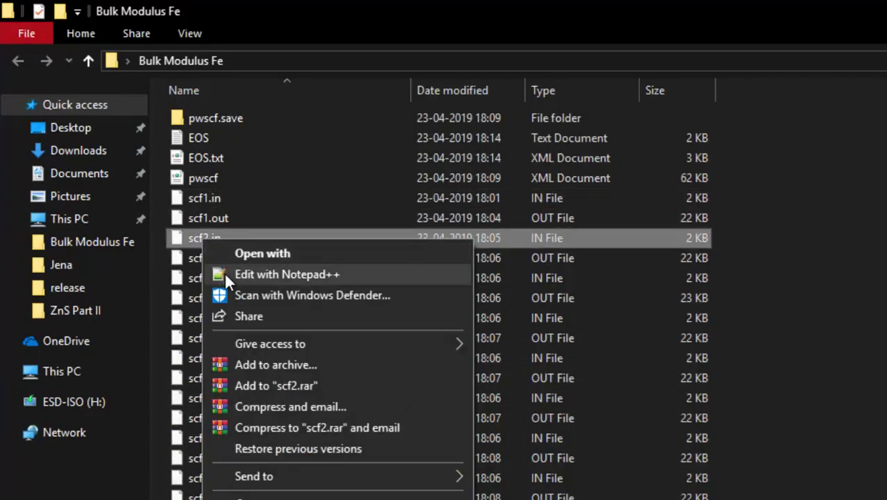
pyautogui.click(224, 272)
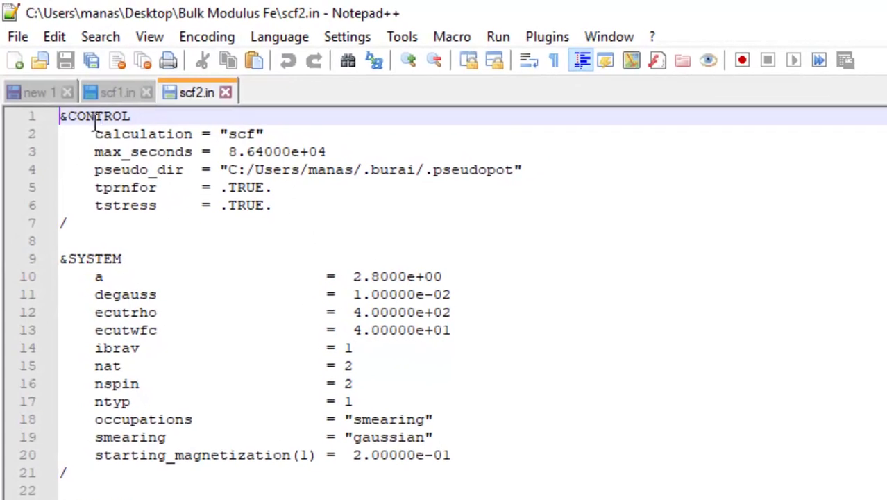
pyautogui.click(68, 91)
pyautogui.click(770, 494)
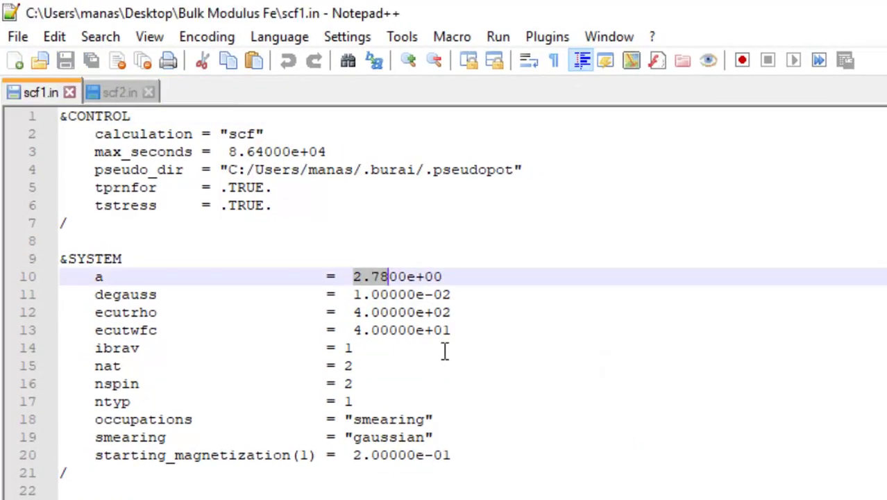
pyautogui.click(409, 294)
pyautogui.click(142, 99)
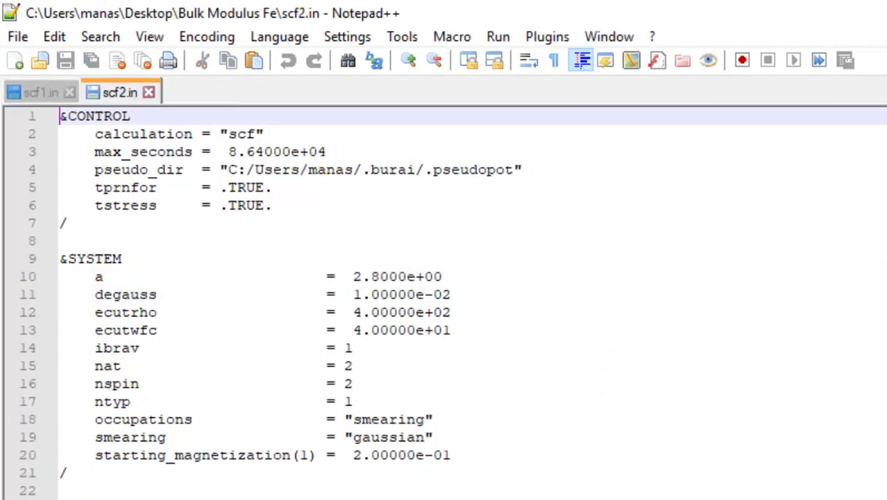
# Open scf3.in and scf4.in from the Bulk Modulus Fe folder in Notepad++ to check their lattice constants
pyautogui.hotkey('alt', 'Tab')
pyautogui.rightClick(256, 325)
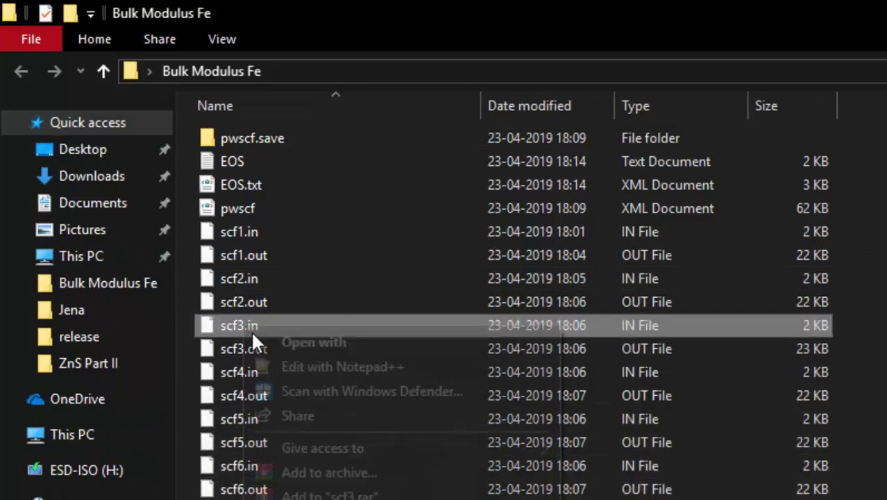
pyautogui.click(283, 368)
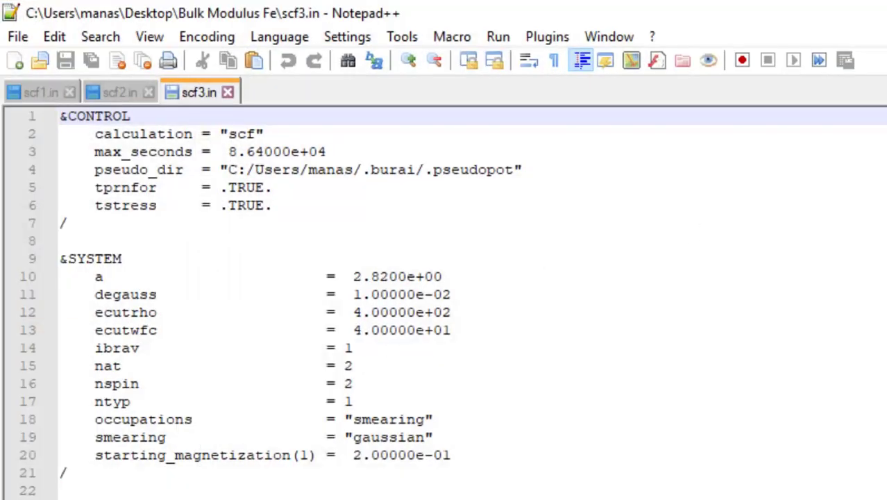
pyautogui.hotkey('alt', 'Tab')
pyautogui.rightClick(237, 373)
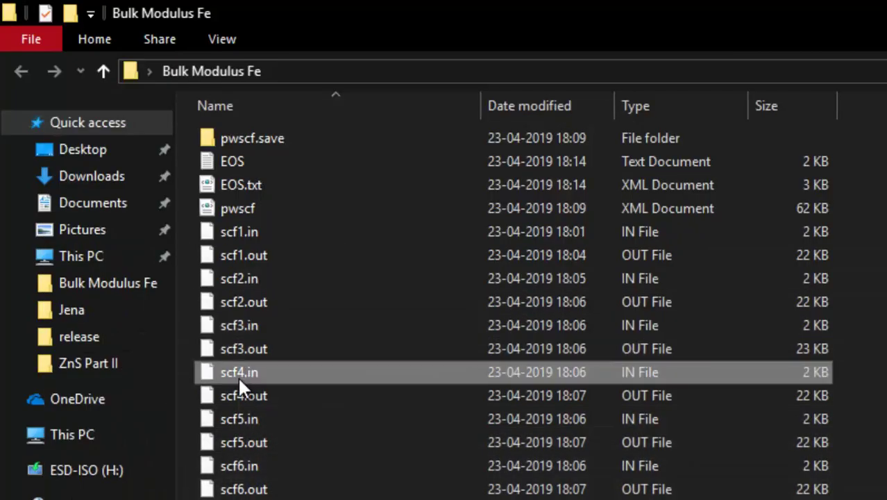
pyautogui.click(292, 396)
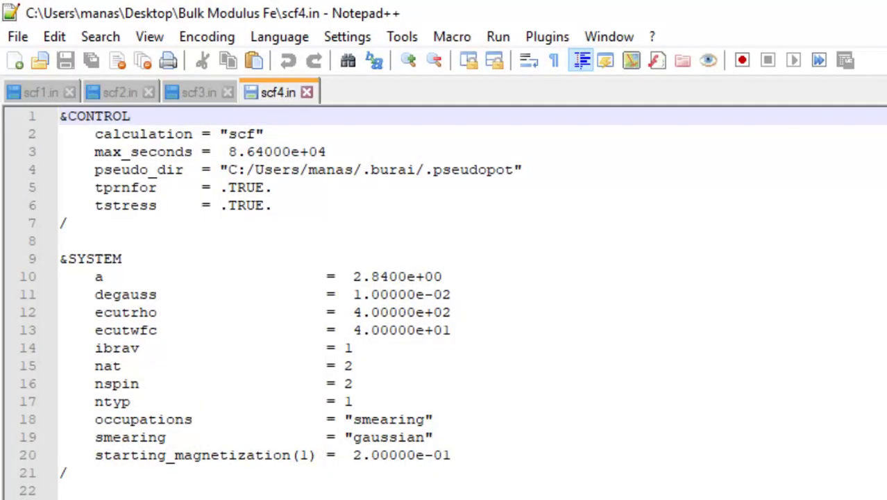
# Open scf11.in in Notepad++ to check the lattice constant of the last input file, and return to the folder
pyautogui.hotkey('alt', 'Tab')
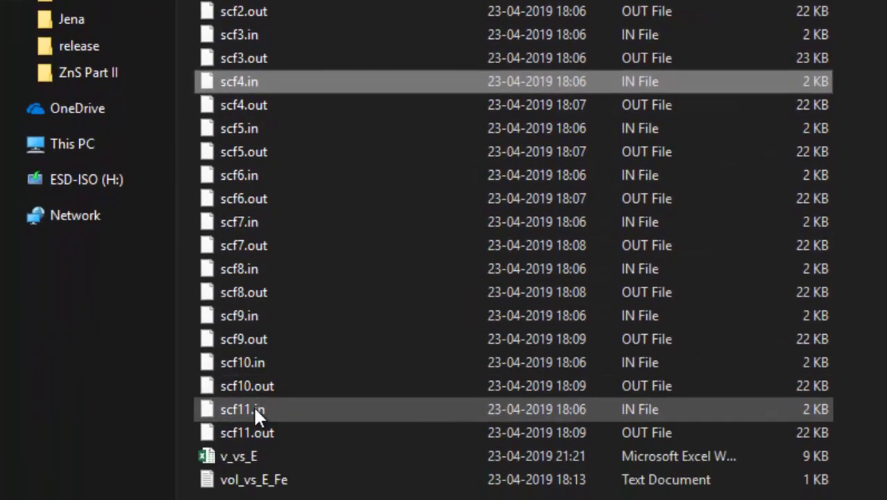
pyautogui.rightClick(254, 408)
pyautogui.click(352, 0)
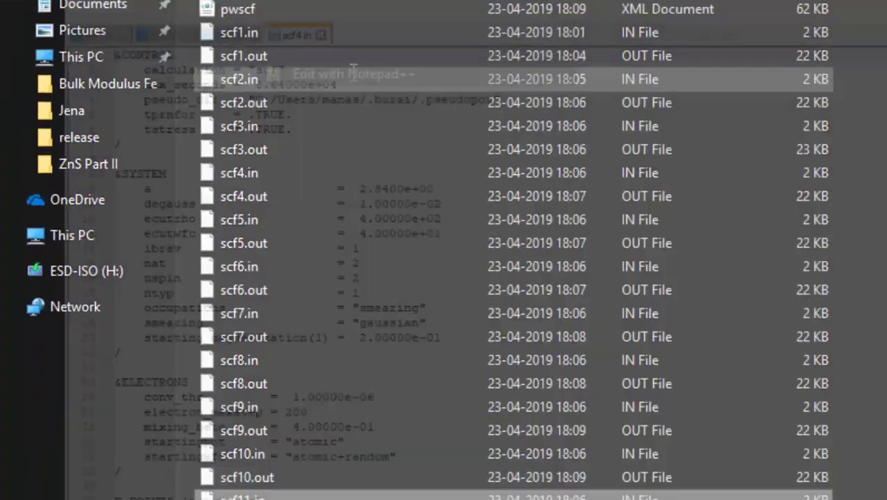
pyautogui.click(392, 251)
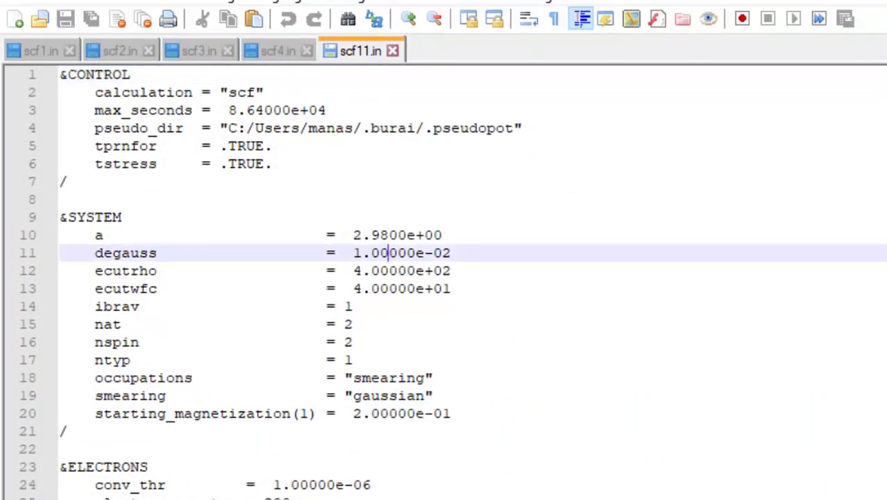
pyautogui.hotkey('alt', 'Tab')
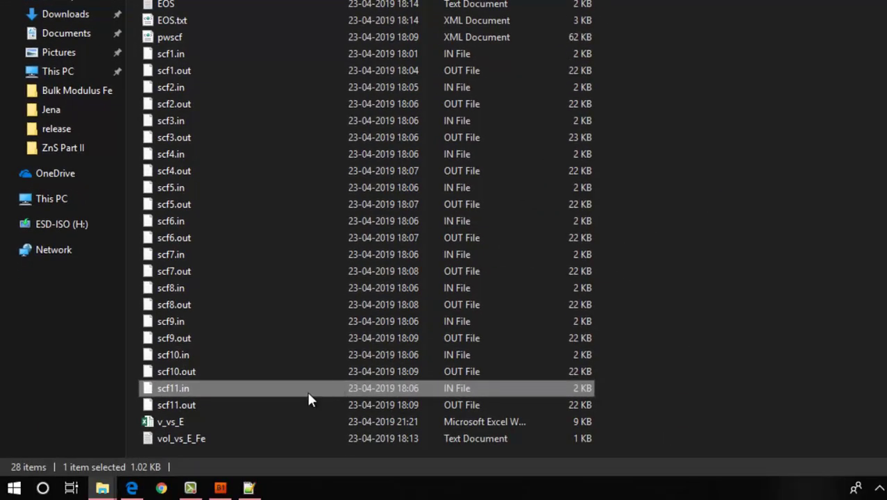
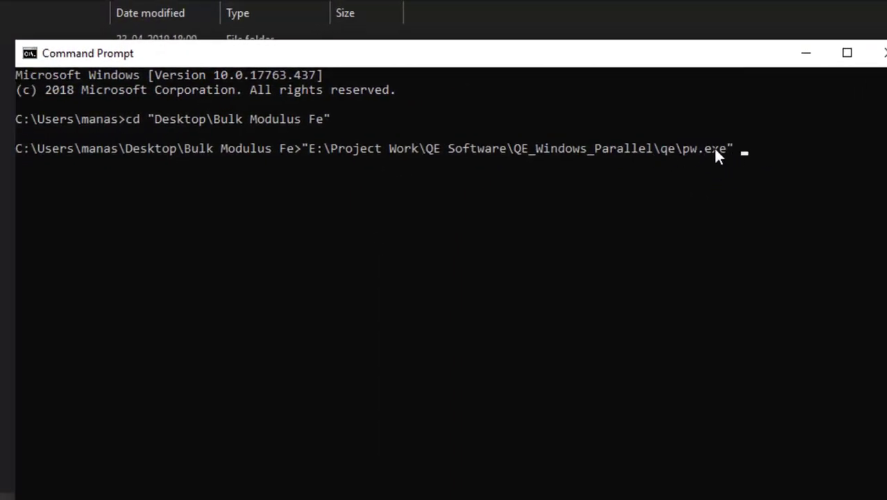
# Complete the pw.exe command with scf1.in as input and scf1.out as output, and run it
pyautogui.write('<scf.in')
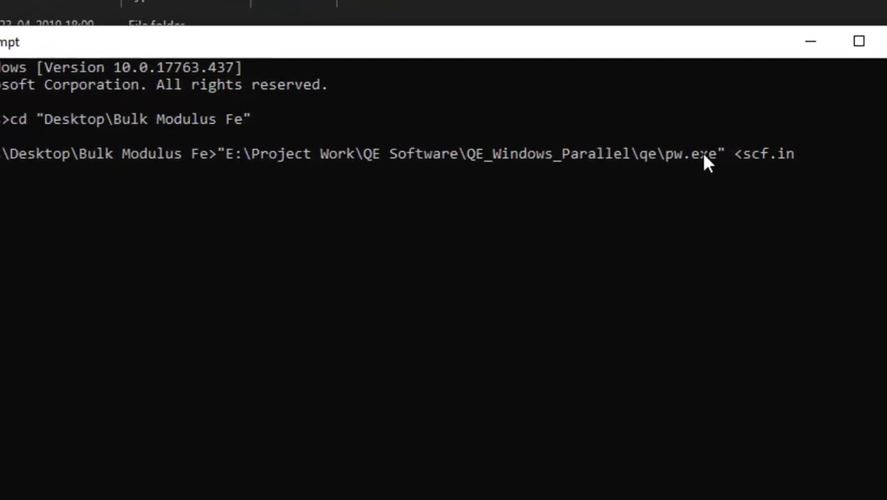
pyautogui.write('> scf')
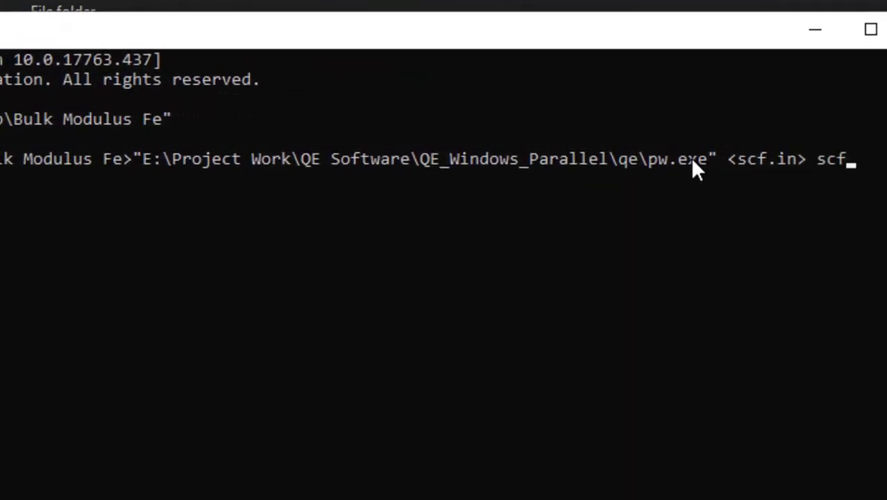
pyautogui.write('1.out')
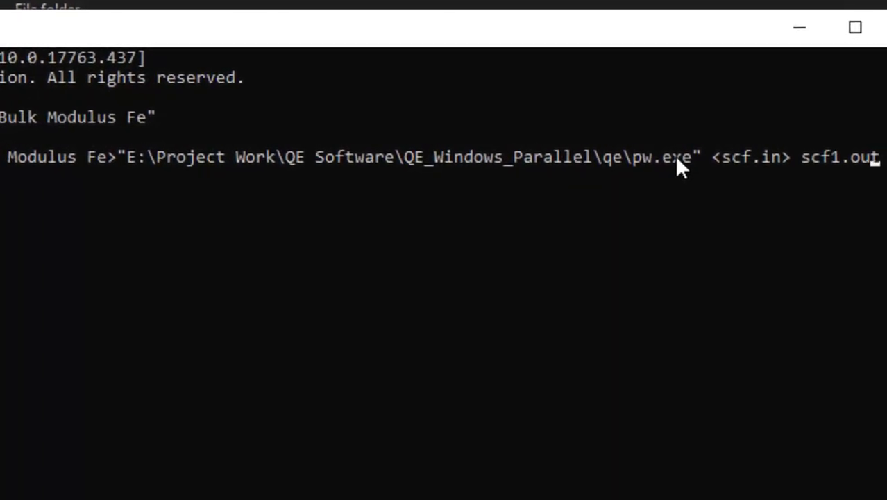
pyautogui.press('Left')
pyautogui.press('Left')
pyautogui.press('Left')
pyautogui.press('Left')
pyautogui.press('Left')
pyautogui.press('Left')
pyautogui.press('Left')
pyautogui.press('Left')
pyautogui.press('Left')
pyautogui.press('Left')
pyautogui.press('Left')
pyautogui.press('Left')
pyautogui.write('1')
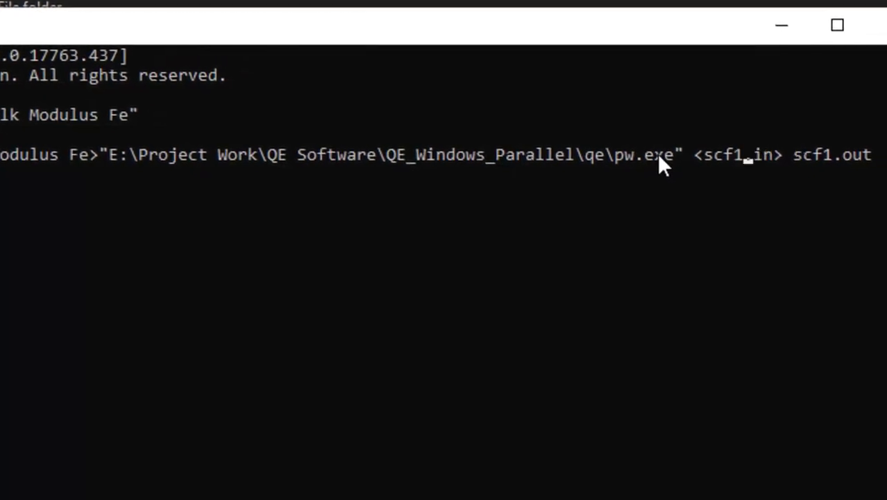
pyautogui.press('Return')
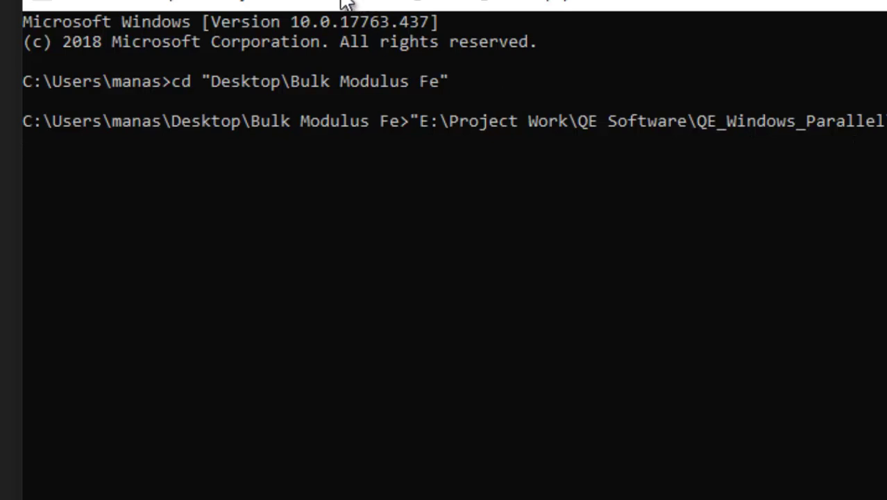
# Move the Command Prompt aside, open scf1.out in Notepad++, and examine the end of the output for job completion
pyautogui.moveTo(150, 30); pyautogui.dragTo(444, 89)
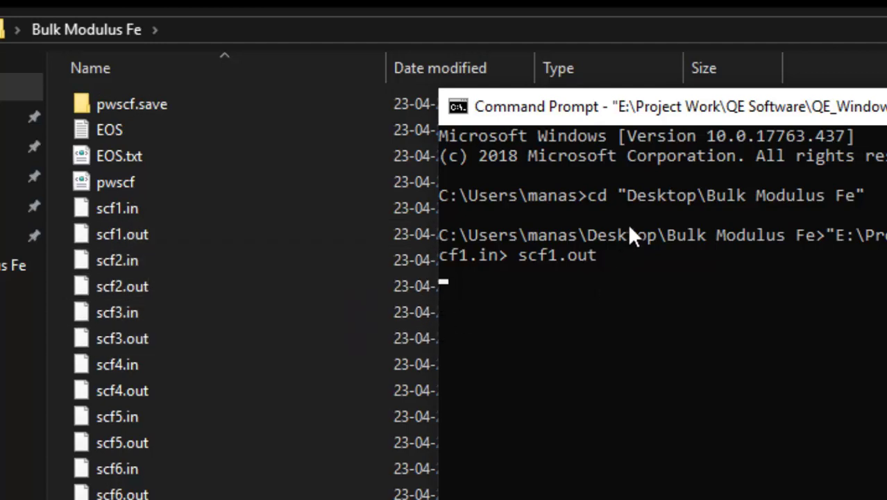
pyautogui.click(679, 209)
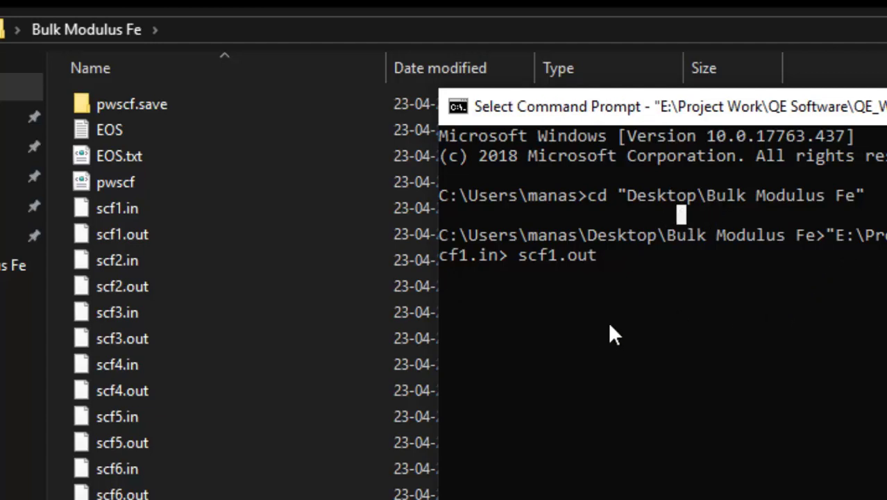
pyautogui.click(126, 238)
pyautogui.rightClick(149, 251)
pyautogui.click(192, 285)
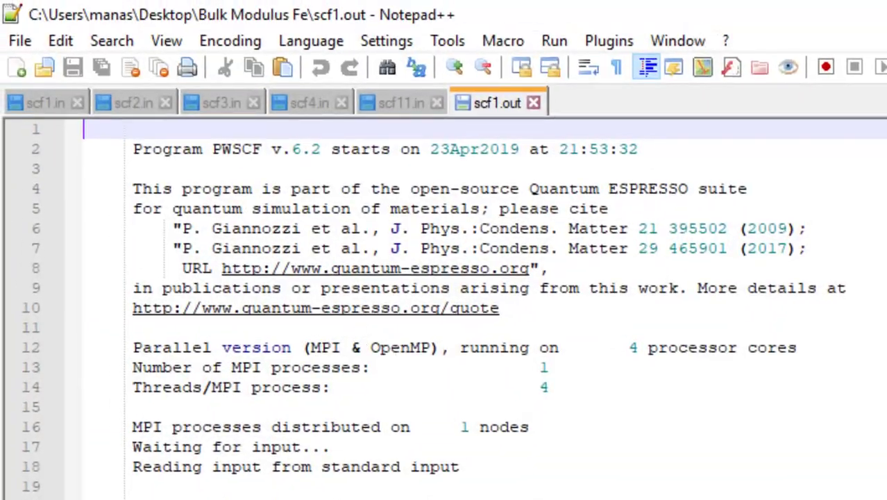
pyautogui.moveTo(880, 73); pyautogui.dragTo(881, 451)
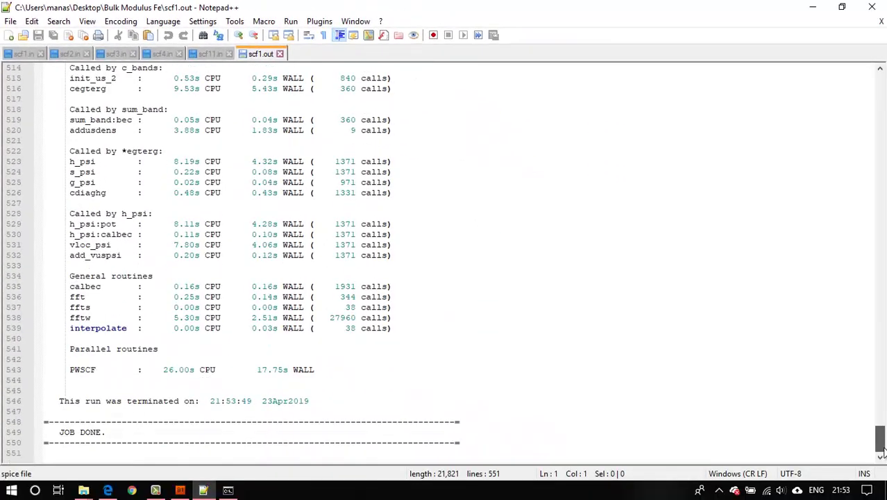
# Switch to the Command Prompt, clear its text selection to check that the scf1 run has ended, and return to Notepad++
pyautogui.click(228, 490)
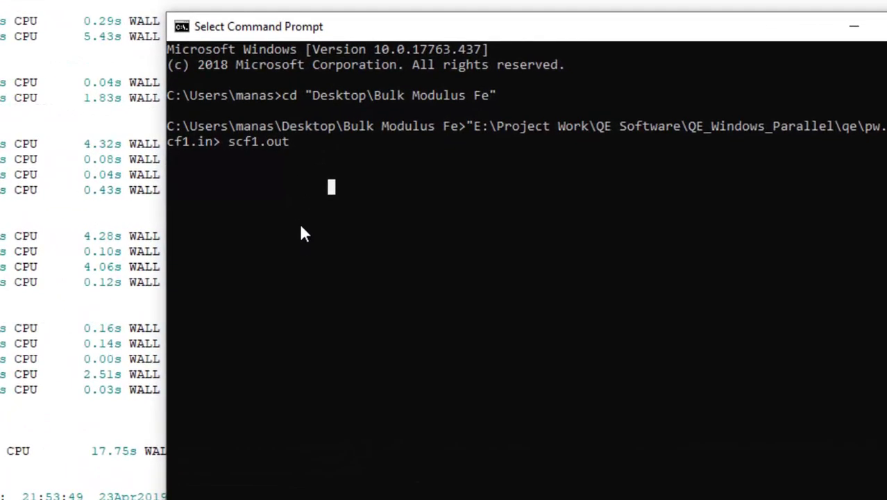
pyautogui.press('Return')
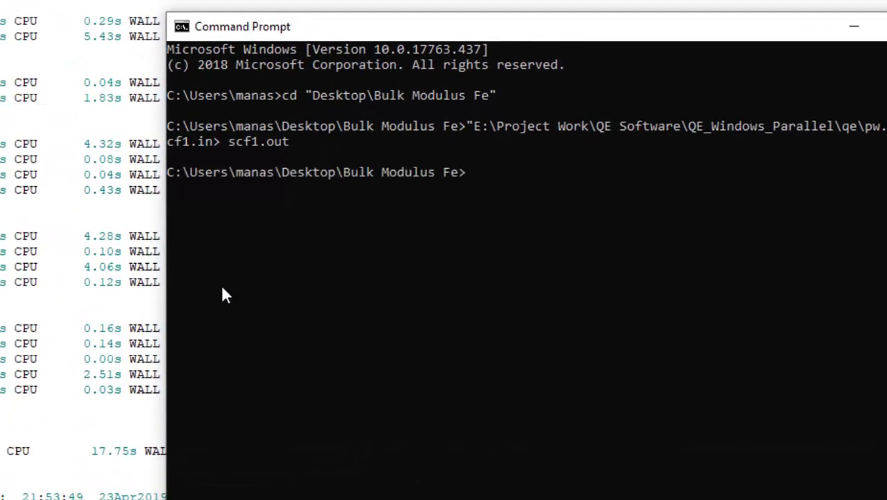
pyautogui.click(38, 390)
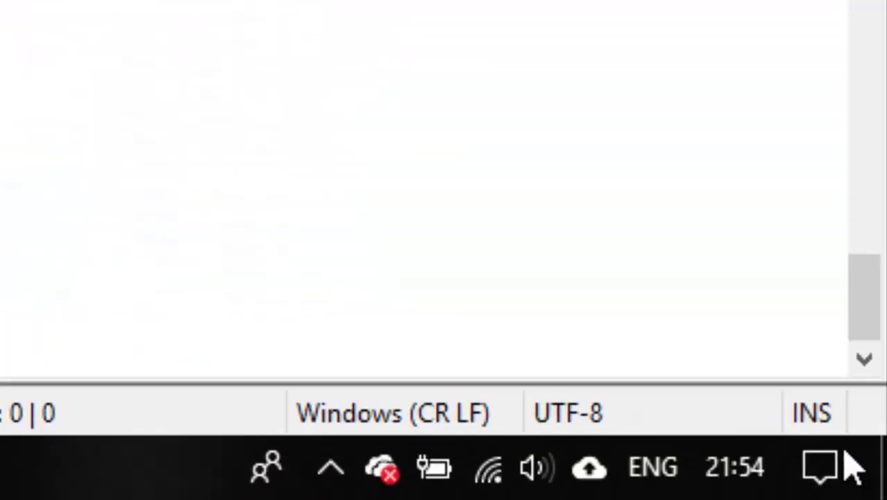
# Check the Command Prompt and clear its text selection, and open scf2.out and scf3.out from the folder in Notepad++
pyautogui.hotkey('alt', 'Tab')
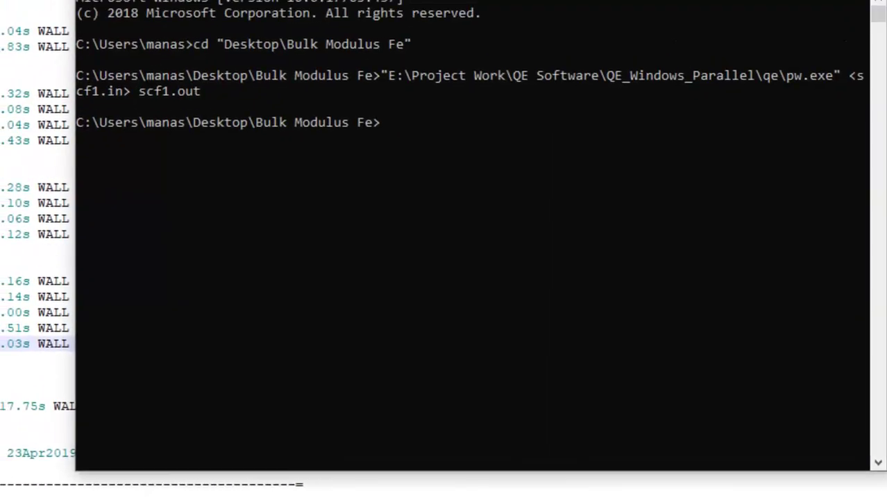
pyautogui.click(389, 186)
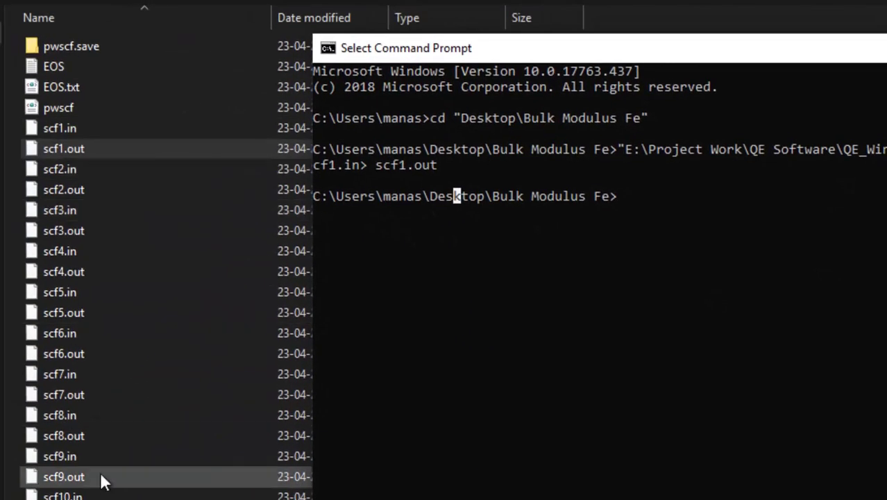
pyautogui.click(503, 225)
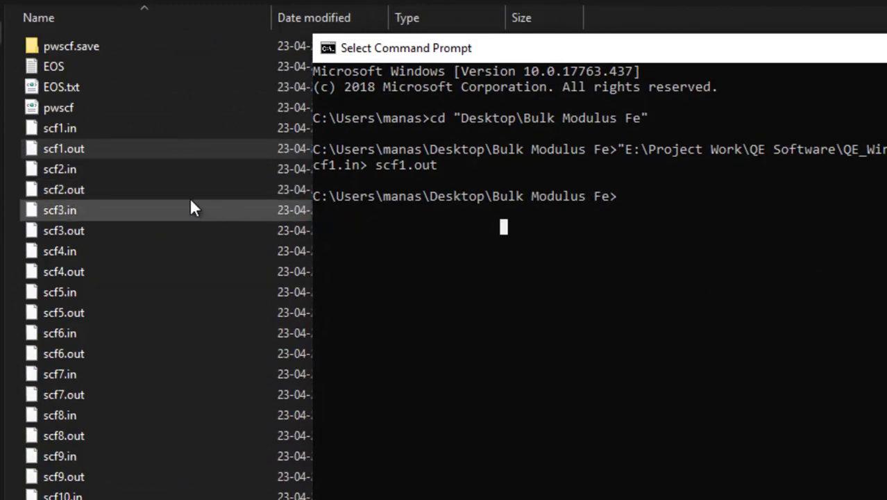
pyautogui.click(73, 184)
pyautogui.rightClick(90, 195)
pyautogui.click(117, 222)
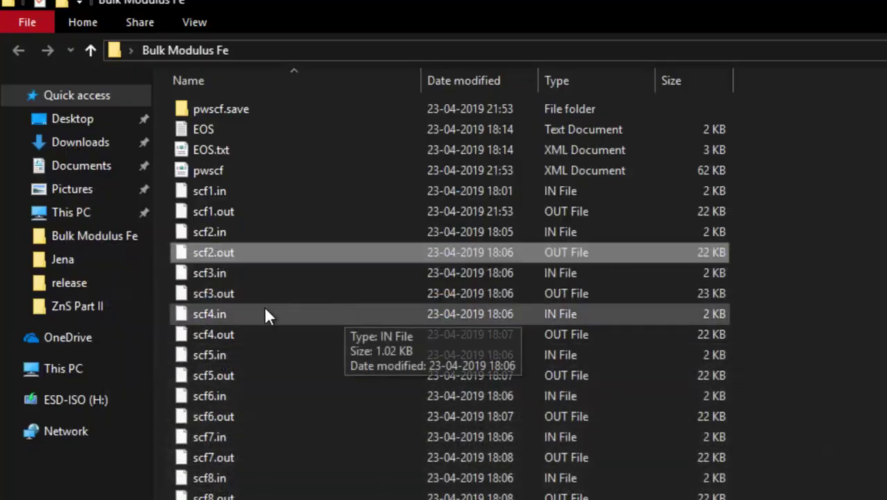
pyautogui.rightClick(217, 298)
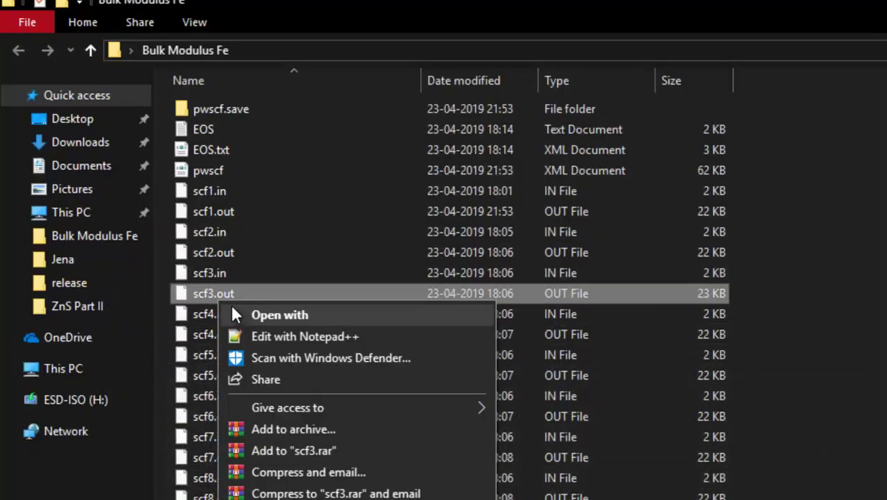
pyautogui.click(252, 332)
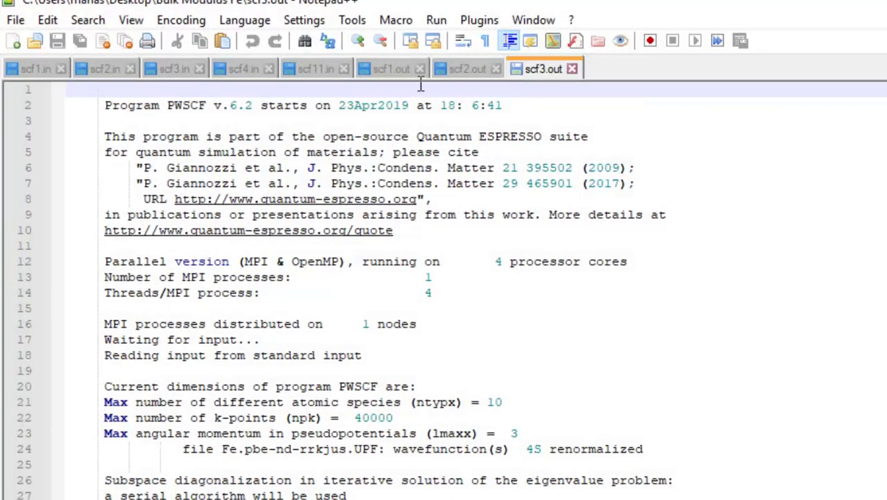
# Locate the final total energy line marked with an exclamation mark in scf1.out and highlight it
pyautogui.click(401, 67)
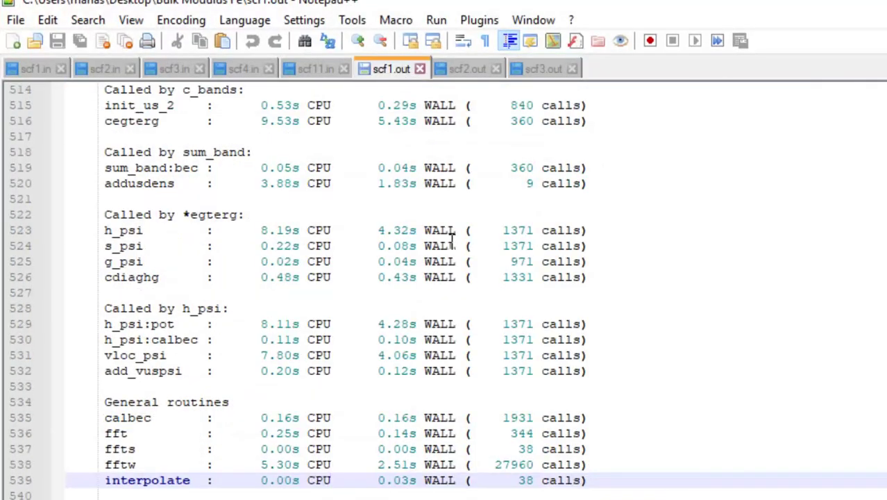
pyautogui.scroll(9, 454, 239)
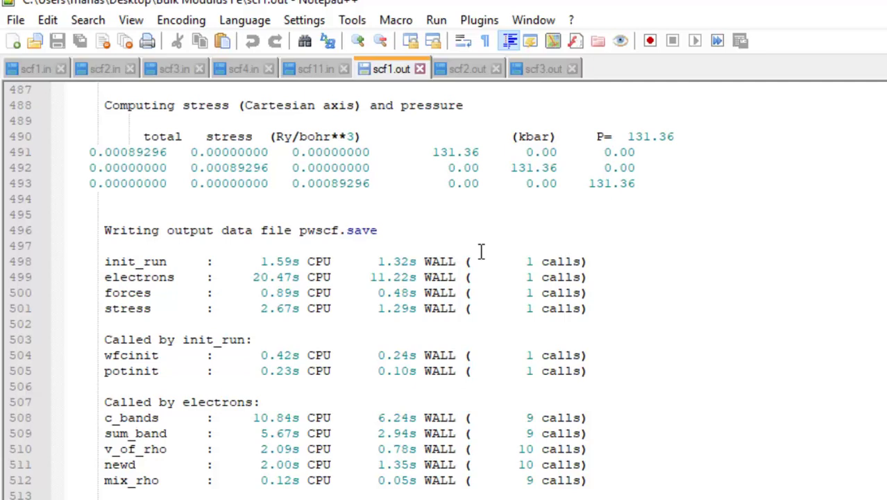
pyautogui.scroll(3, 480, 251)
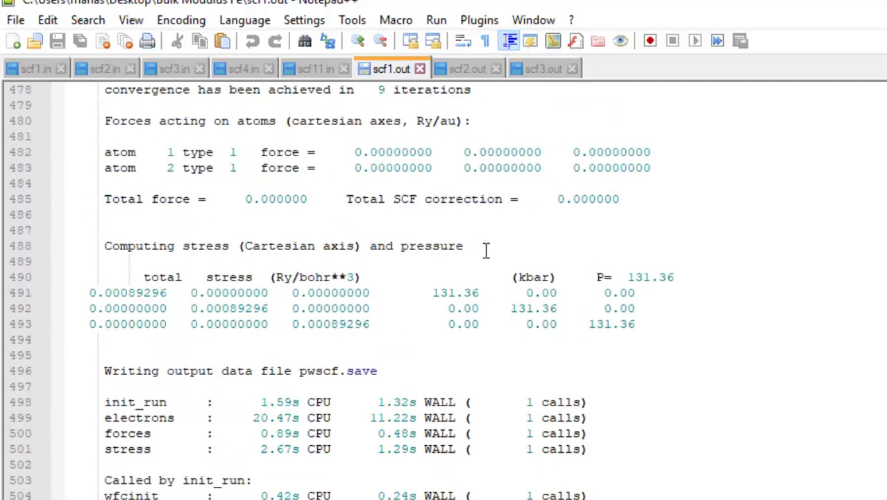
pyautogui.scroll(9, 486, 251)
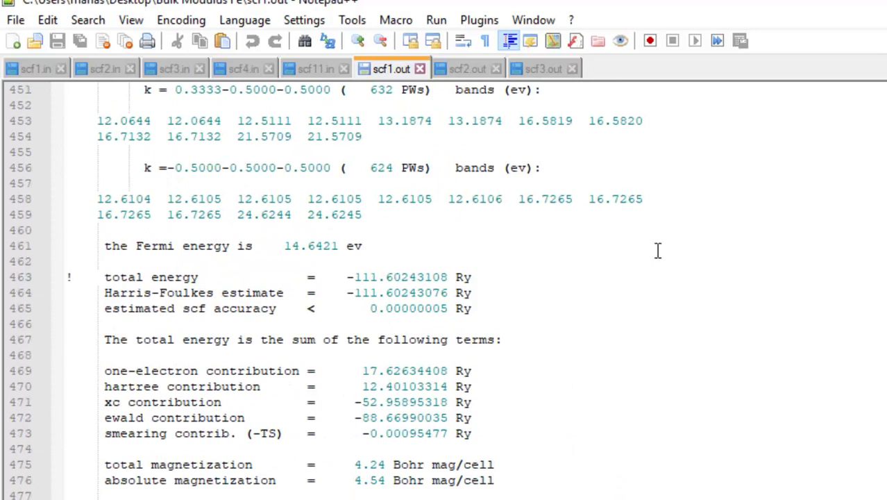
pyautogui.moveTo(65, 275); pyautogui.dragTo(508, 280)
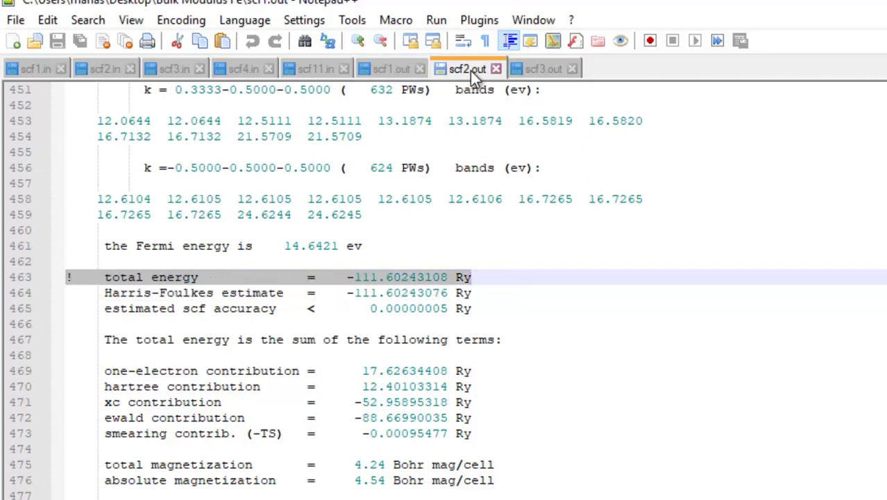
# Search scf2.out and scf3.out for "! to" to locate the final total energy line in each
pyautogui.click(470, 70)
pyautogui.doubleClick(485, 167)
pyautogui.hotkey('ctrl', 'f')
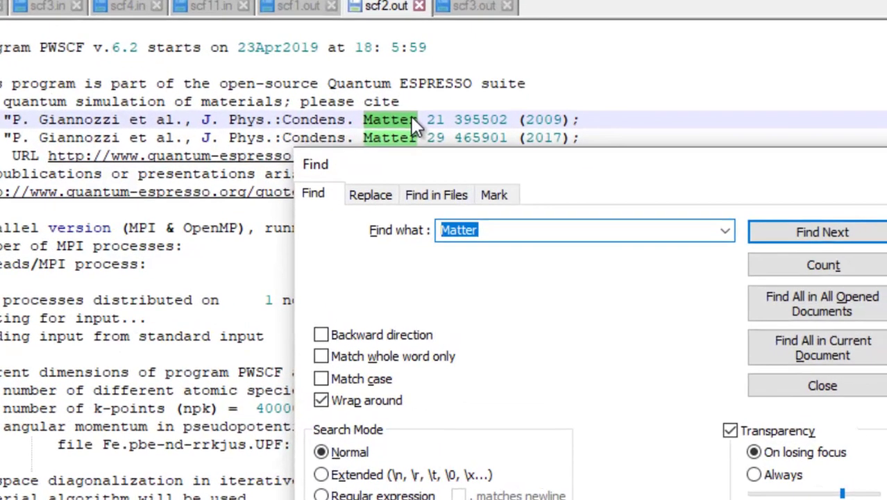
pyautogui.write('!    to')
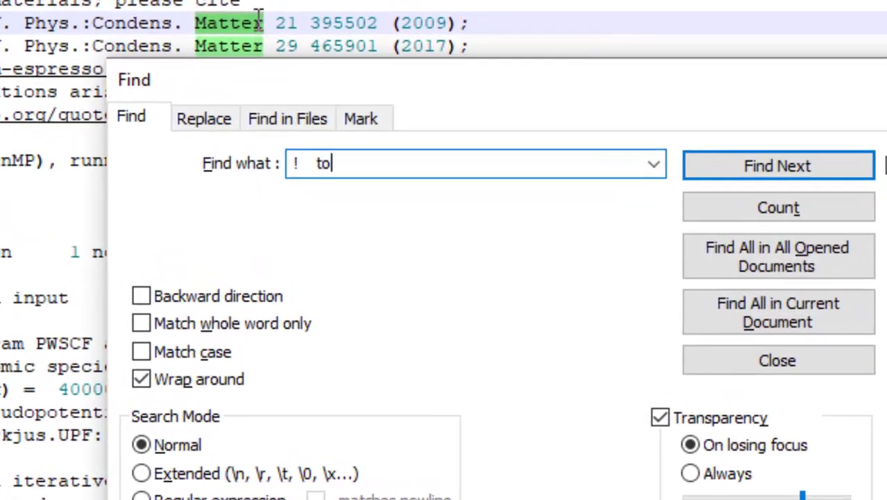
pyautogui.press('Return')
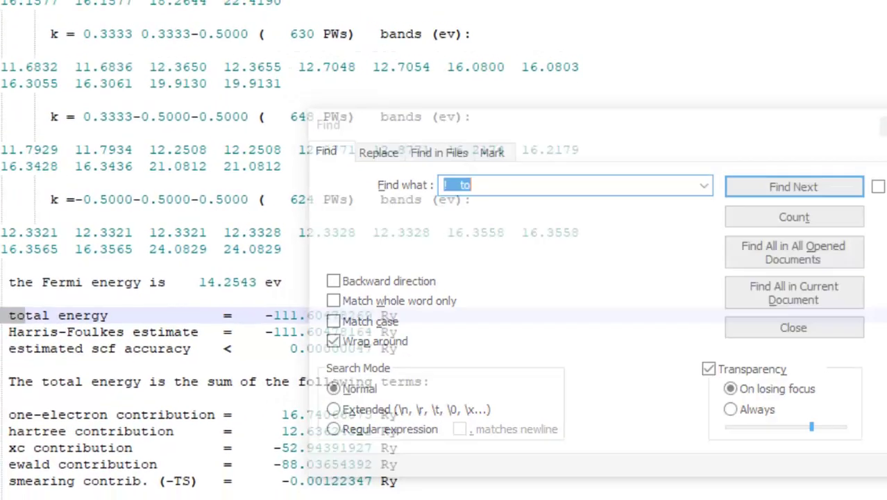
pyautogui.click(462, 3)
pyautogui.click(793, 180)
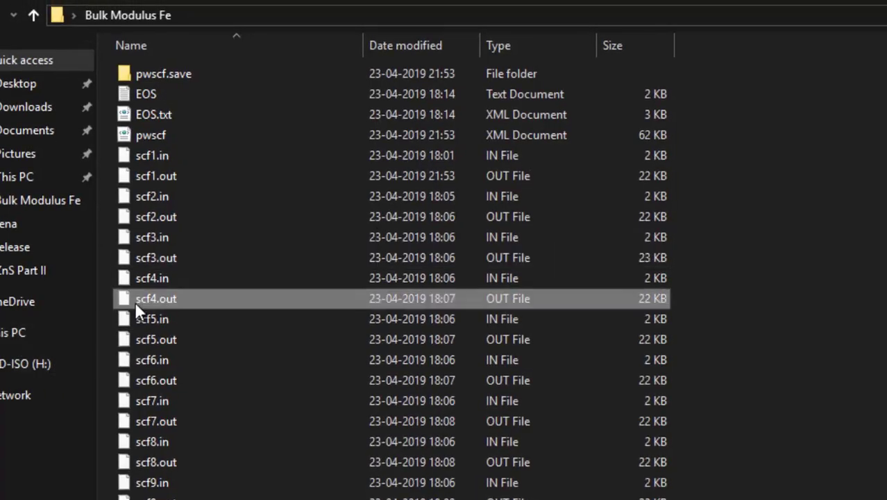
# Open scf4.out and scf5.out in Notepad++, and find the total energy line in each with the "! to" search
pyautogui.rightClick(135, 301)
pyautogui.click(167, 299)
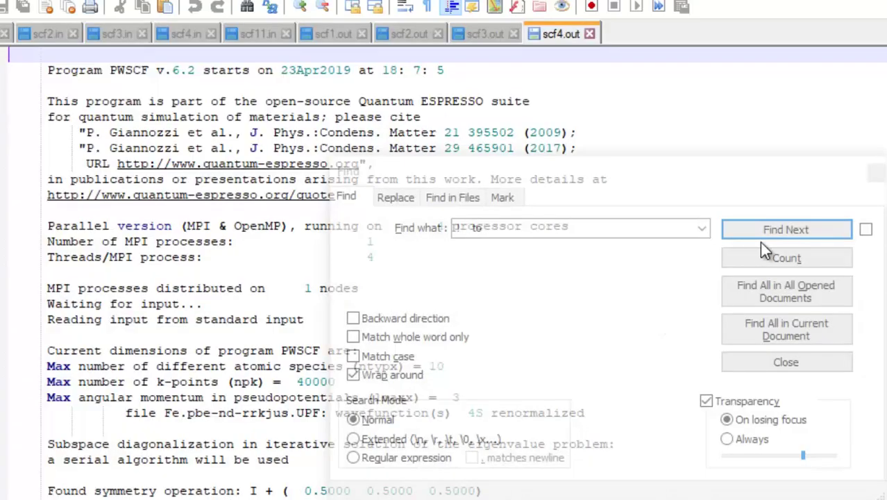
pyautogui.click(764, 234)
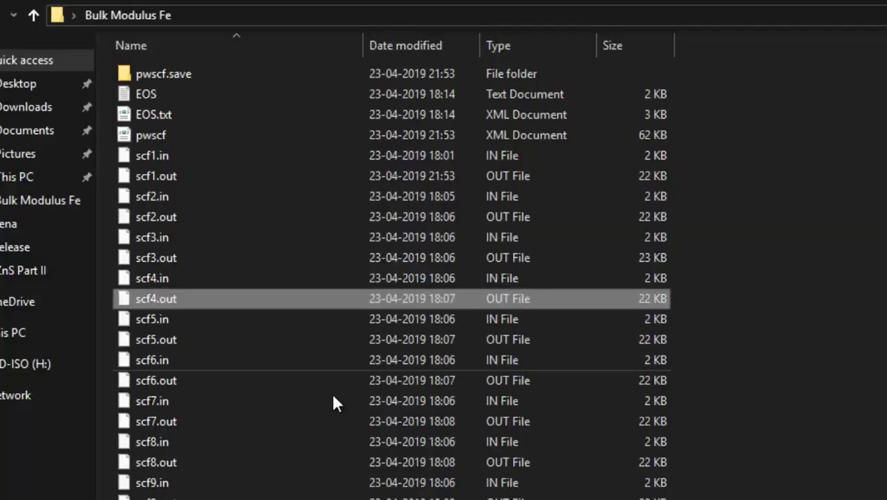
pyautogui.rightClick(173, 335)
pyautogui.click(207, 302)
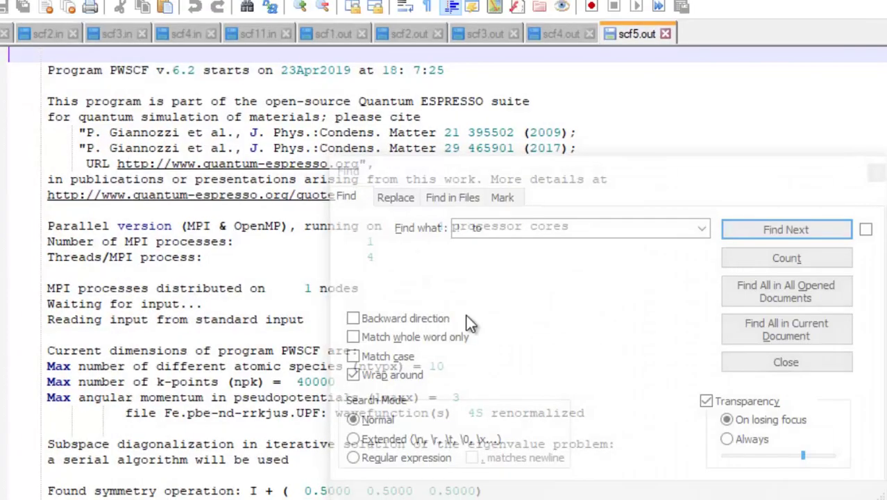
pyautogui.moveTo(711, 159); pyautogui.dragTo(886, 150)
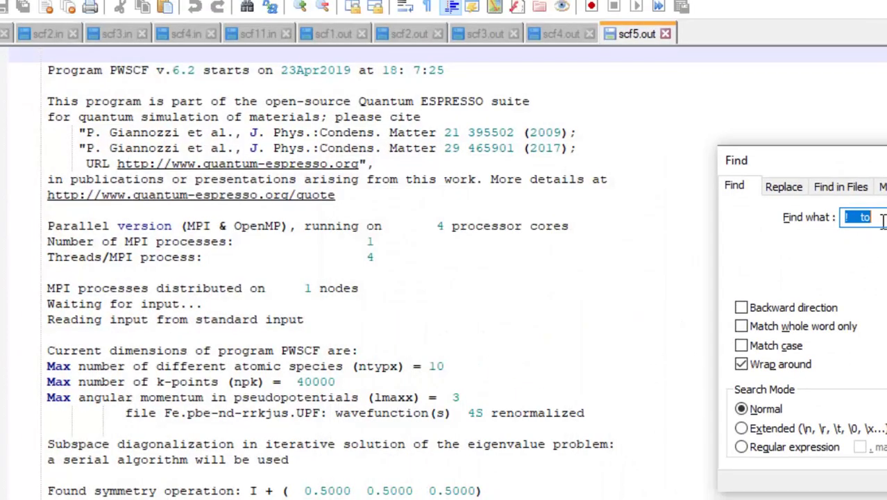
pyautogui.press('Return')
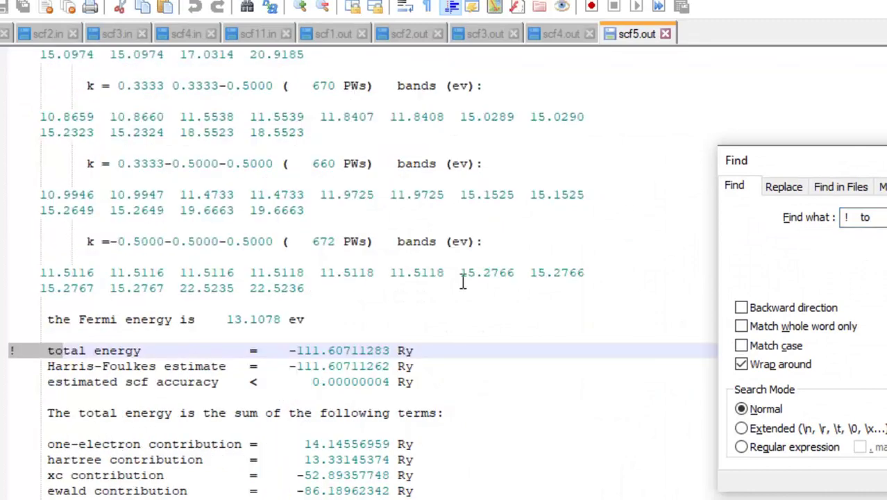
# Review the total energy lines in scf1.out and scf2.out, and return to the Bulk Modulus Fe folder
pyautogui.click(349, 32)
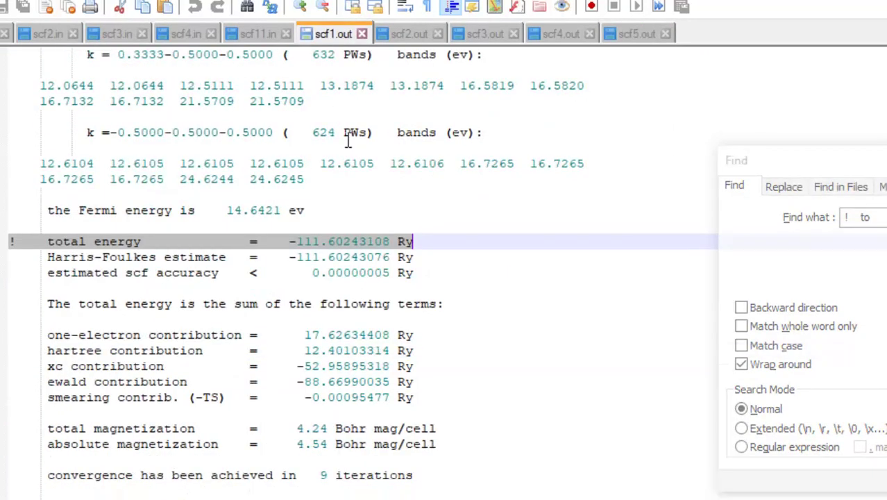
pyautogui.click(409, 33)
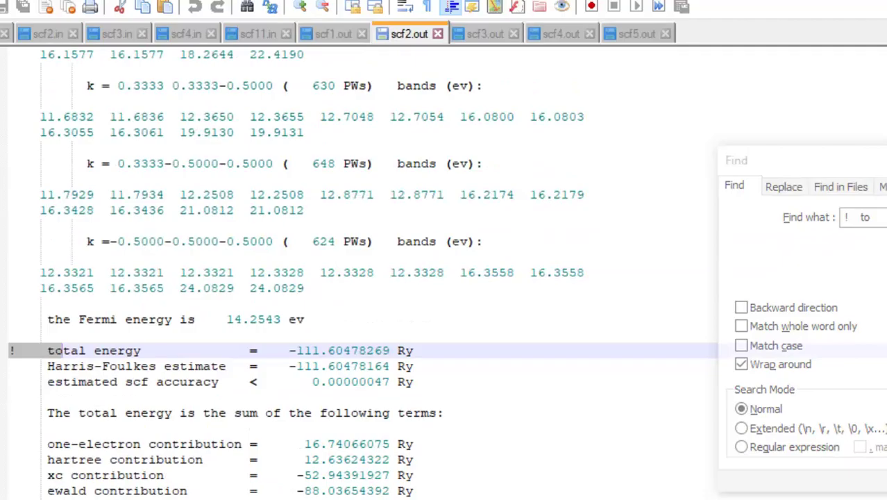
pyautogui.hotkey('alt', 'Tab')
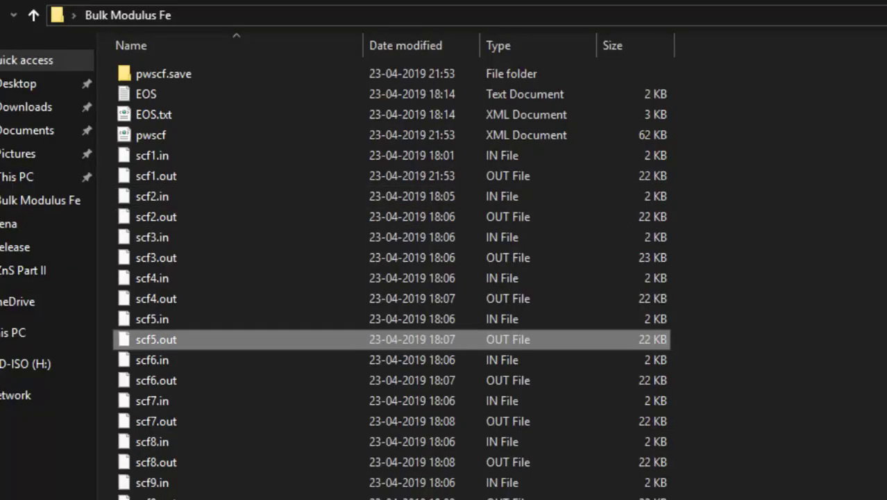
# Open the v_vs_E workbook in Excel, maximize its window, and widen column B to show the full volume values
pyautogui.doubleClick(163, 446)
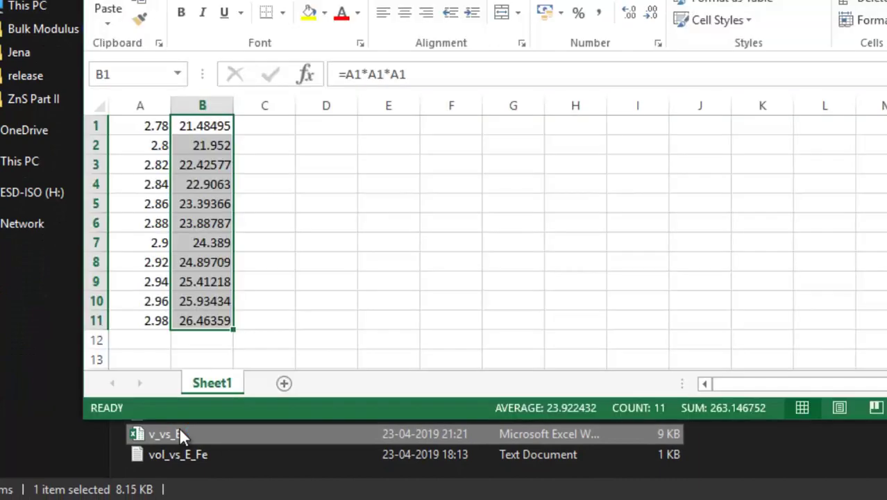
pyautogui.click(368, 162)
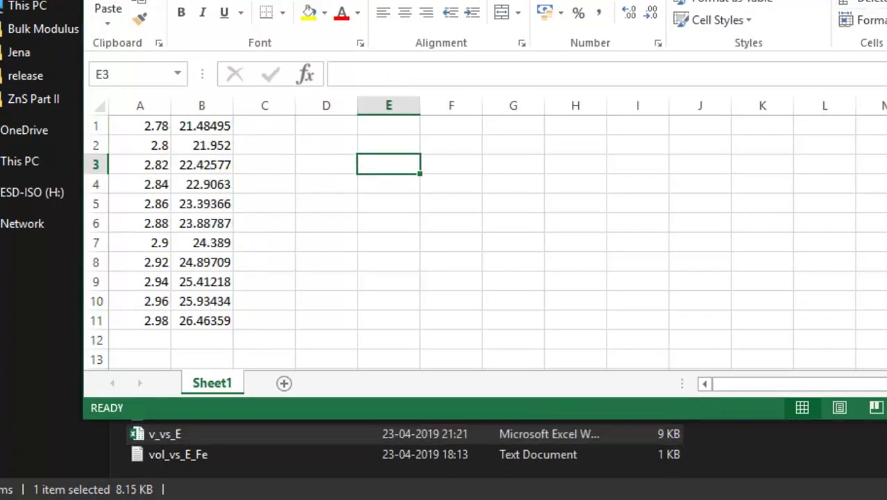
pyautogui.press('super+Up')
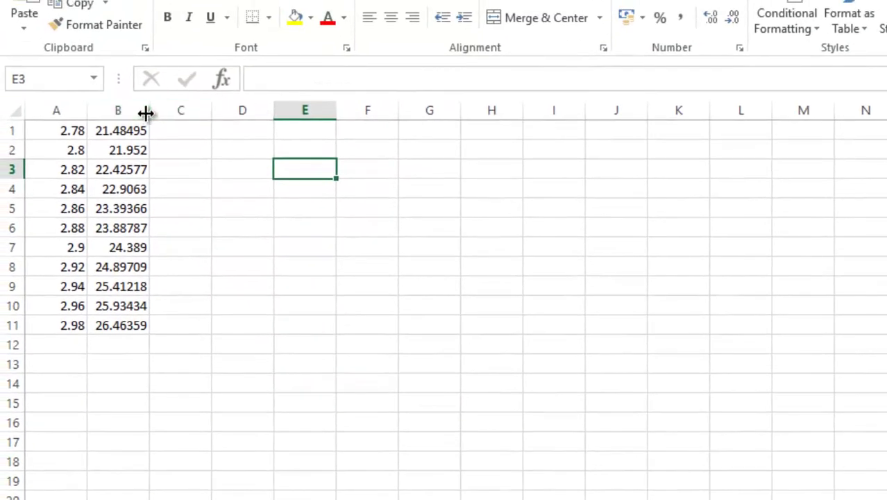
pyautogui.moveTo(146, 112); pyautogui.dragTo(385, 108)
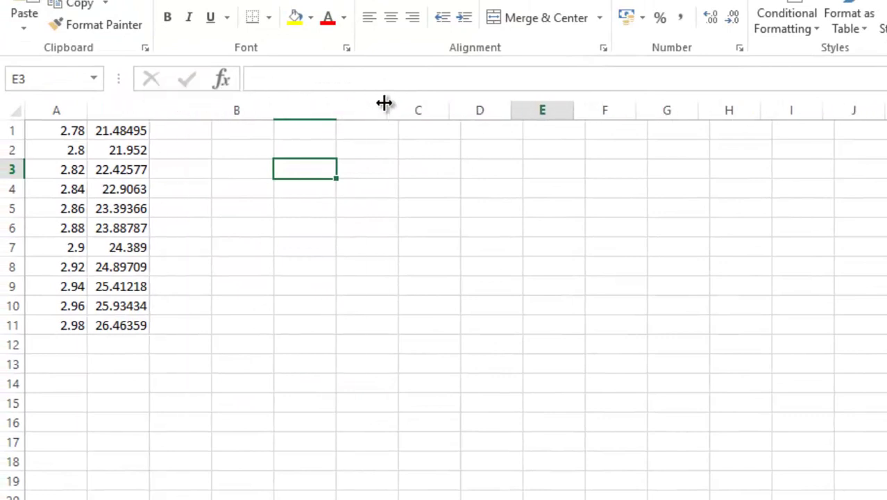
# Examine the lattice constant in A1 and the volume formula in B1, keeping the formula as =A1*A1*A1
pyautogui.click(61, 132)
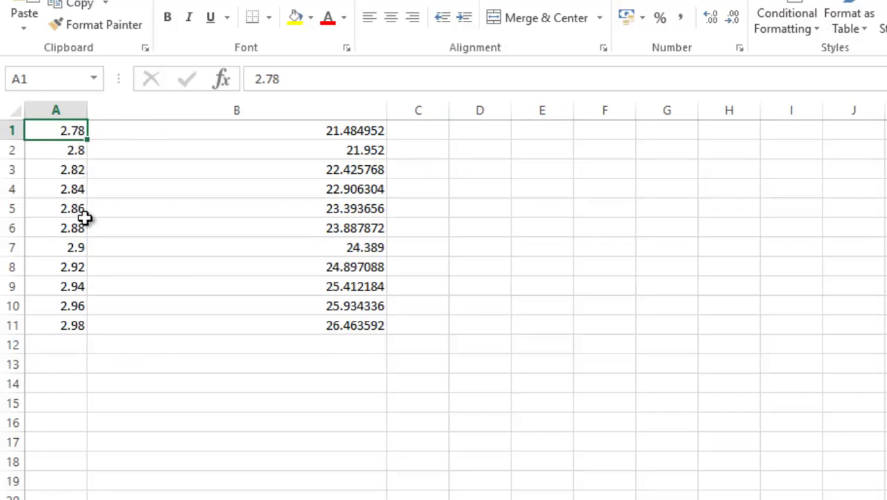
pyautogui.click(193, 139)
pyautogui.moveTo(264, 79); pyautogui.dragTo(332, 79)
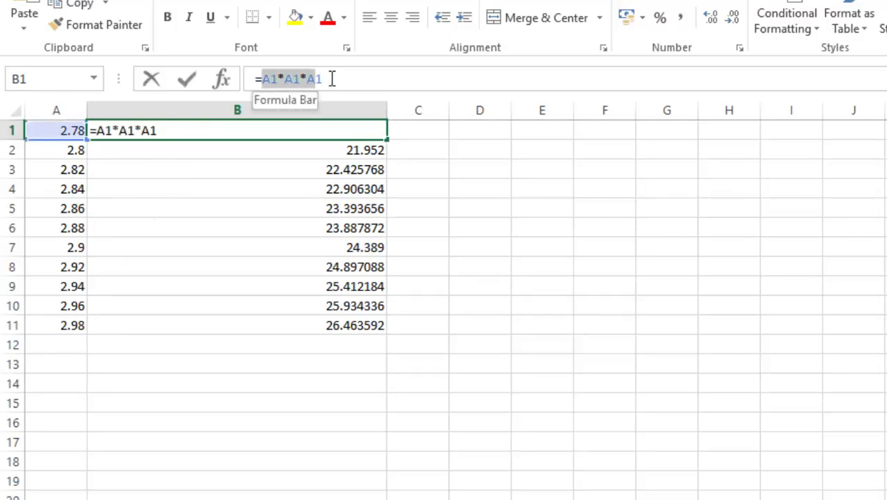
pyautogui.click(470, 169)
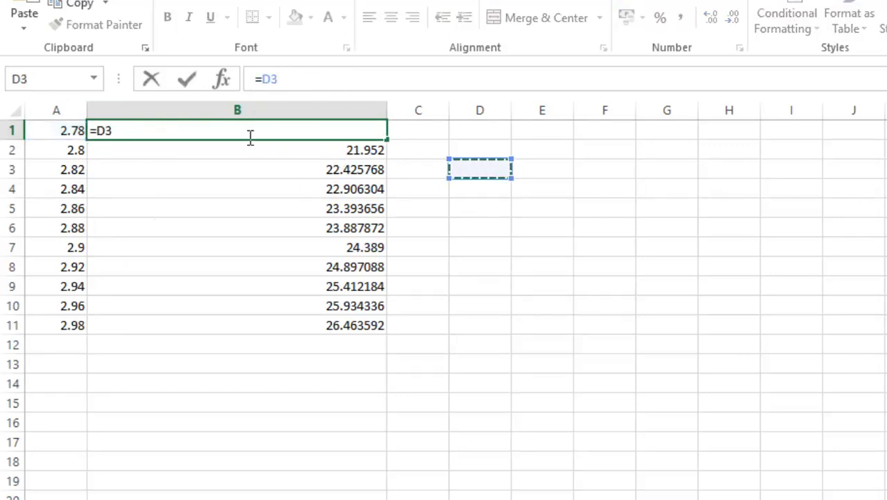
pyautogui.hotkey('ctrl', 'z')
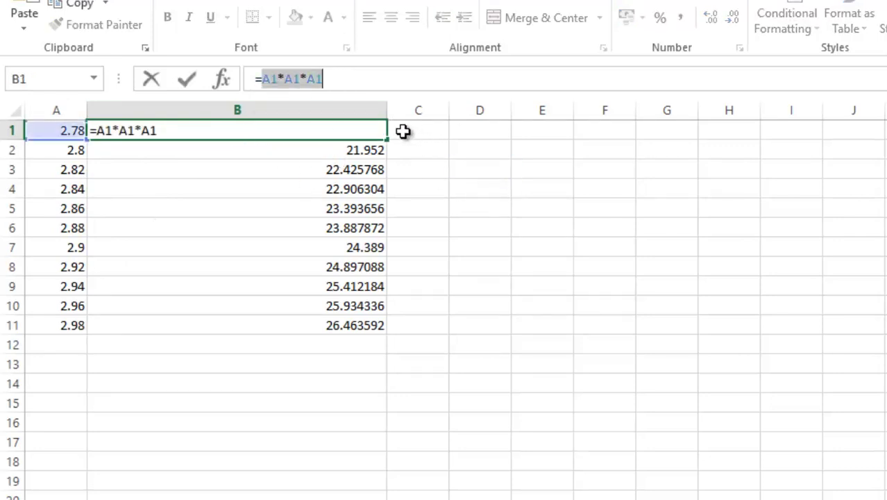
pyautogui.press('Return')
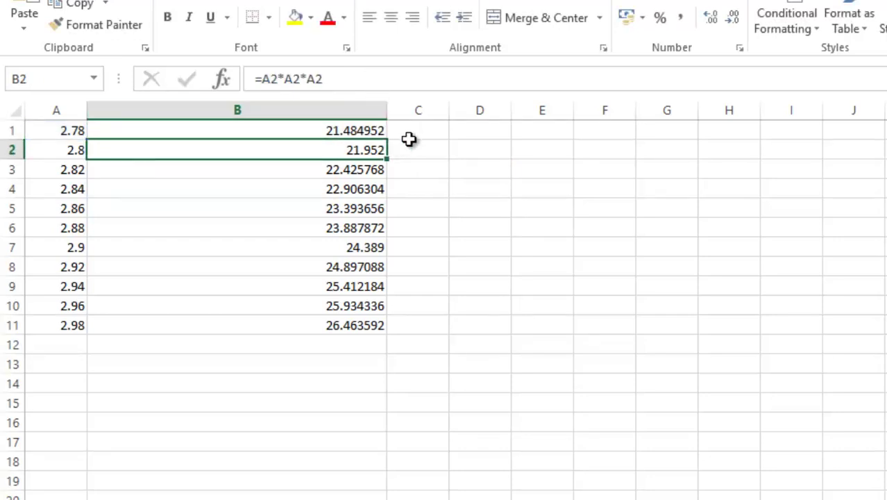
# Go down column B to row 12 to examine each volume formula, and select empty cell D4
pyautogui.press('Down')
pyautogui.press('Down')
pyautogui.press('Down')
pyautogui.press('Down')
pyautogui.press('Down')
pyautogui.press('Down')
pyautogui.press('Down')
pyautogui.press('Down')
pyautogui.press('Down')
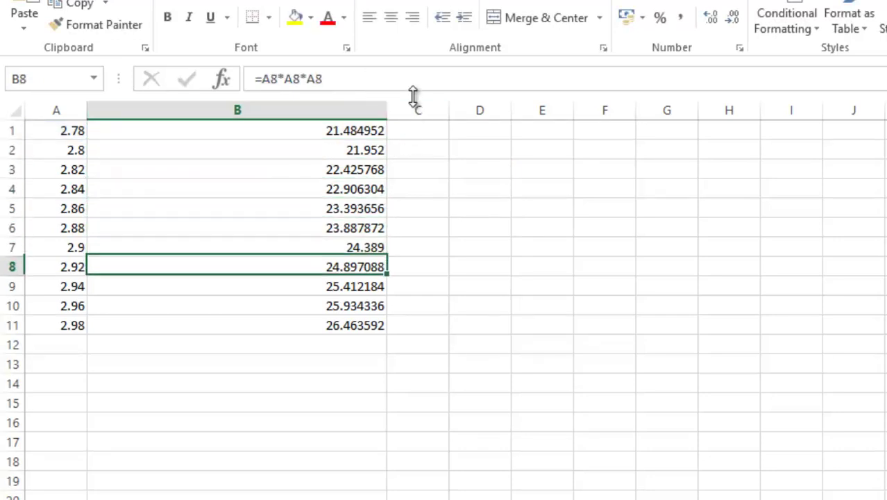
pyautogui.press('Down')
pyautogui.click(447, 112)
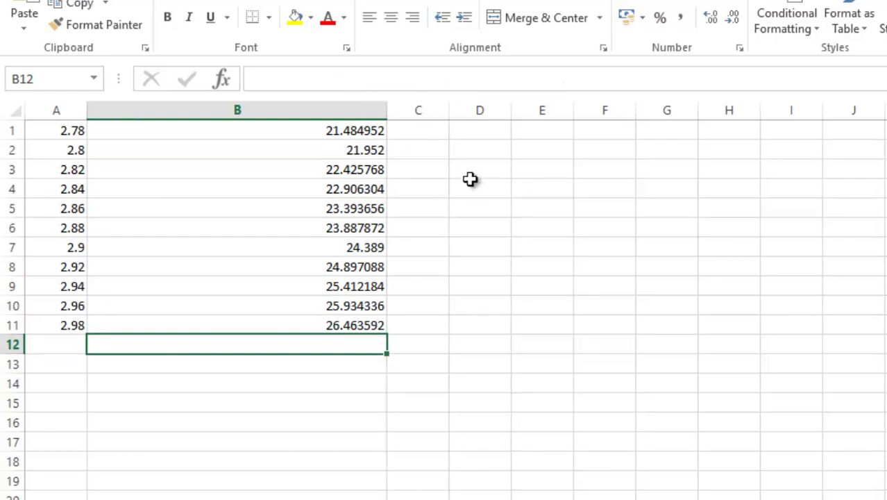
pyautogui.click(474, 186)
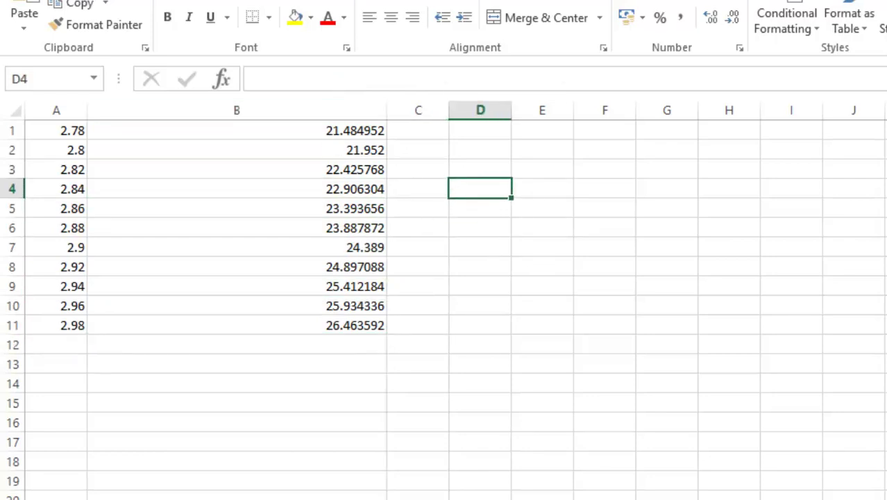
# Switch to the Bulk Modulus Fe folder, open the vol_vs_E_Fe text document in Notepad, and move its window aside
pyautogui.hotkey('alt', 'Tab')
pyautogui.scroll(-2, 382, 486)
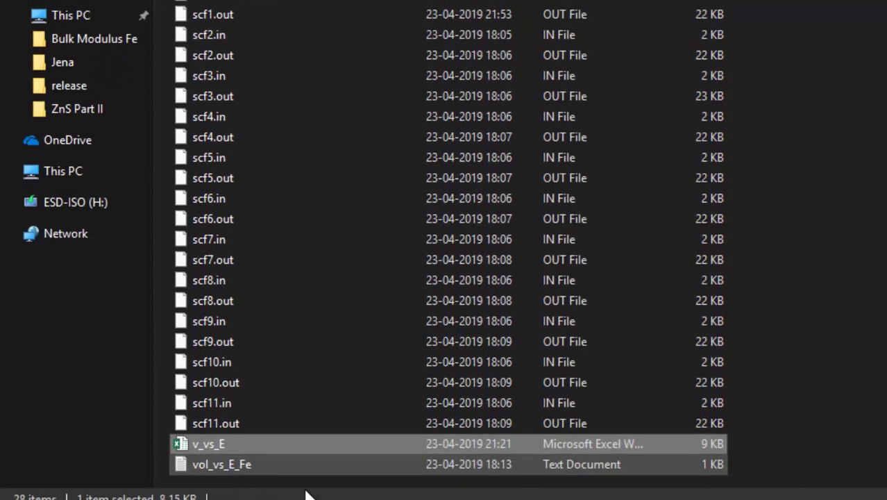
pyautogui.hotkey('alt', 'Tab')
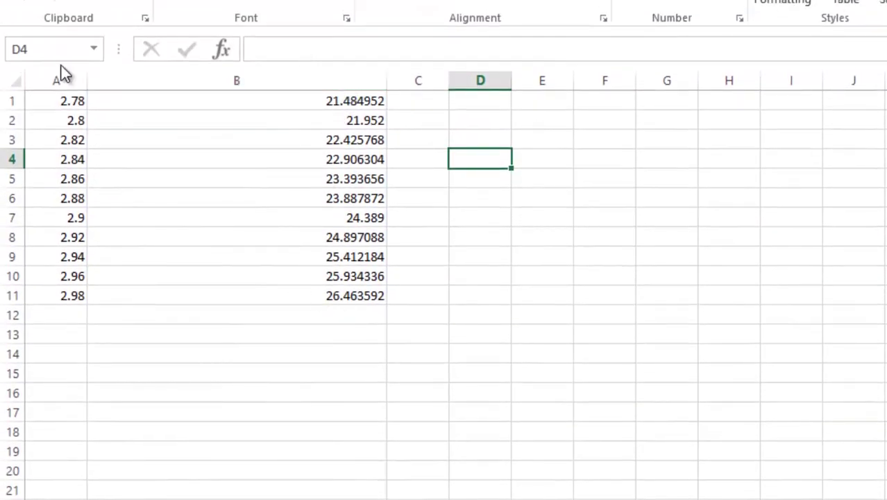
pyautogui.hotkey('alt', 'Tab')
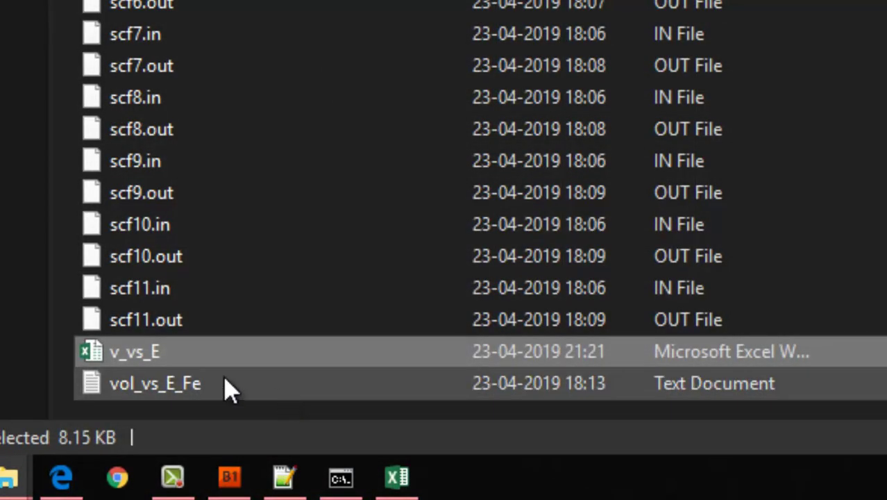
pyautogui.doubleClick(167, 388)
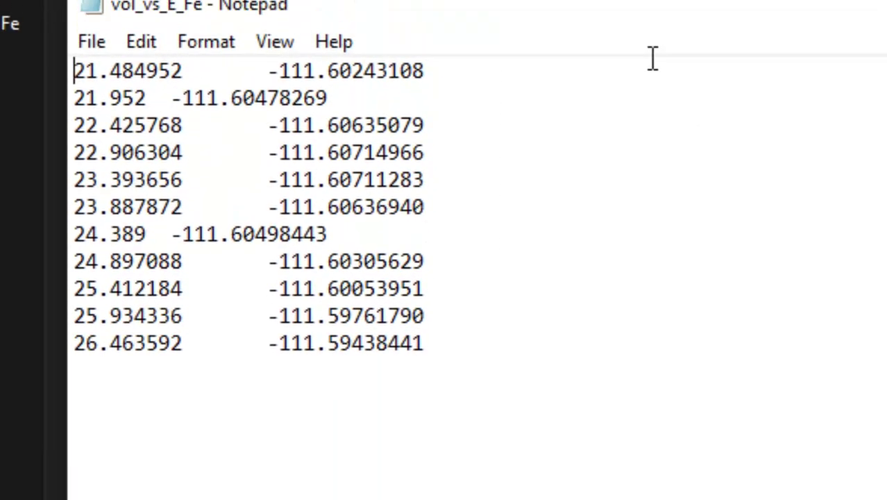
pyautogui.moveTo(734, 5); pyautogui.dragTo(886, 0)
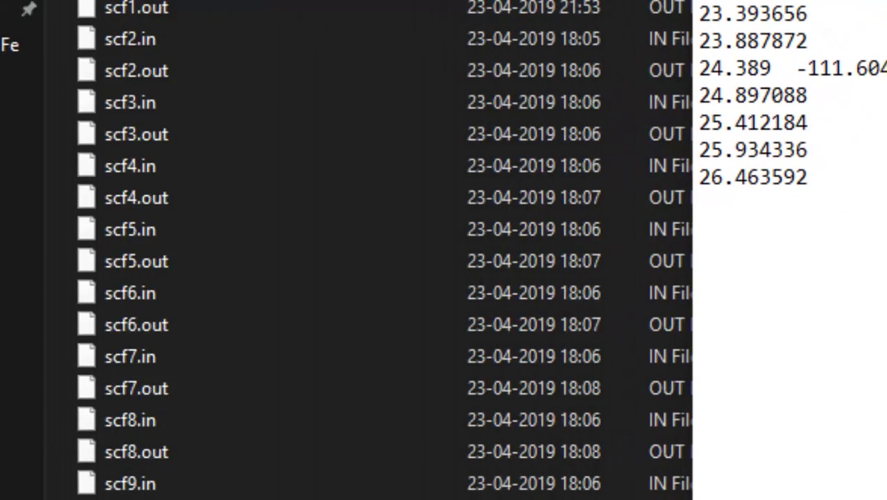
# Compare the volumes in column B of the Excel workbook with the first column of vol_vs_E_Fe in Notepad
pyautogui.hotkey('alt', 'Tab')
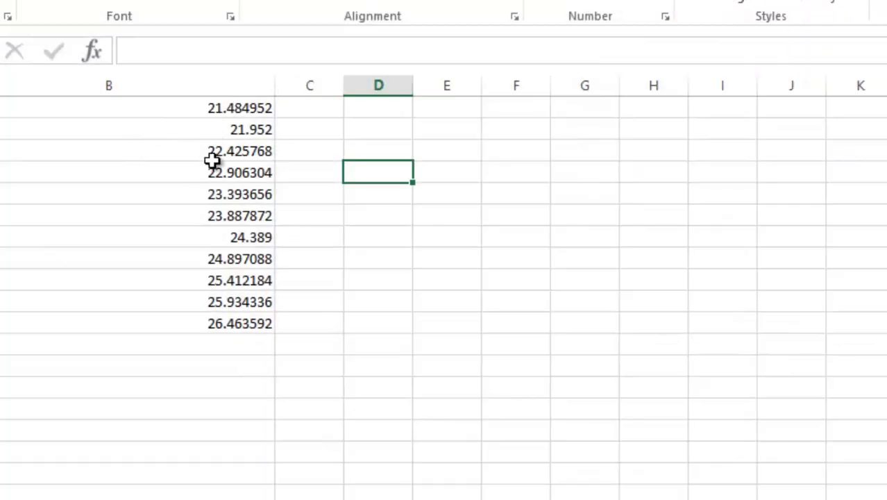
pyautogui.moveTo(214, 110); pyautogui.dragTo(216, 323)
pyautogui.hotkey('alt', 'Tab')
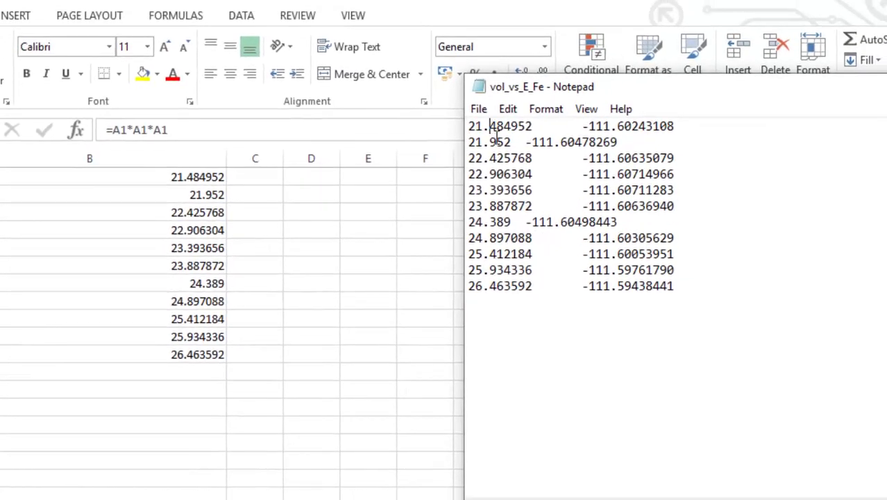
pyautogui.moveTo(490, 126); pyautogui.dragTo(518, 286)
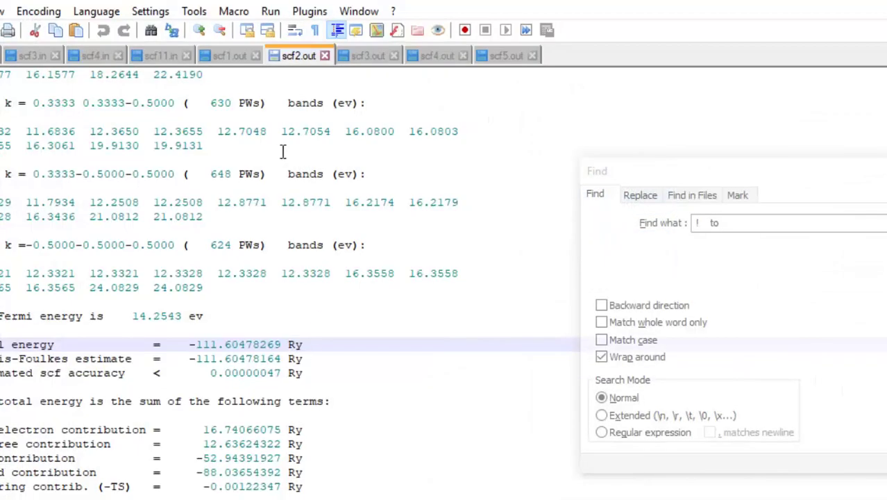
# Compare the total energy in scf1.out in Notepad++ with the energy on the first line of vol_vs_E_Fe
pyautogui.click(233, 55)
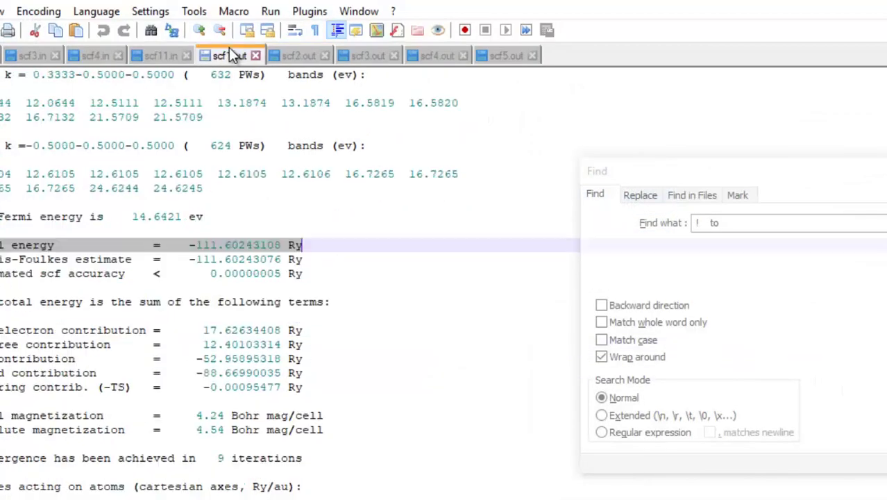
pyautogui.click(215, 245)
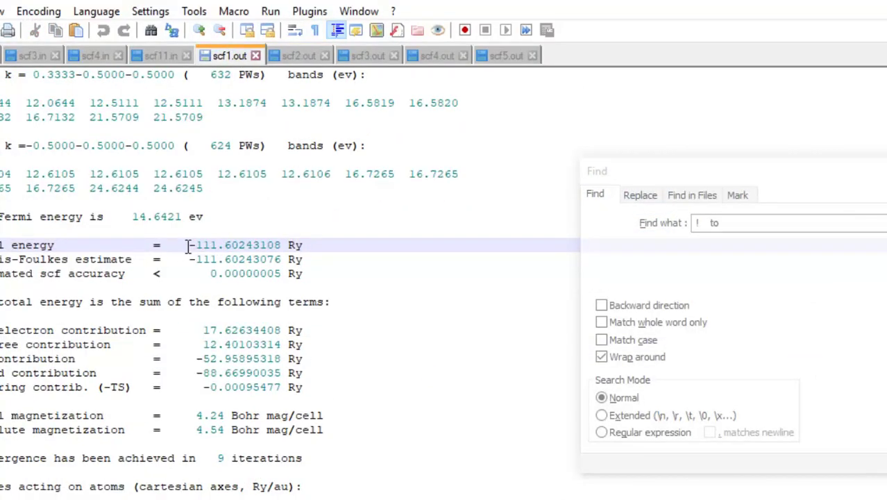
pyautogui.moveTo(187, 245); pyautogui.dragTo(274, 245)
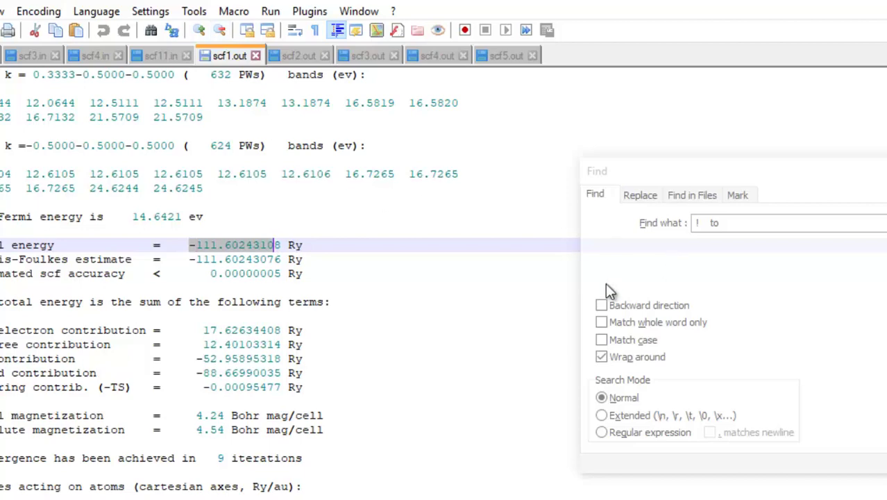
pyautogui.hotkey('alt', 'Tab')
pyautogui.click(604, 142)
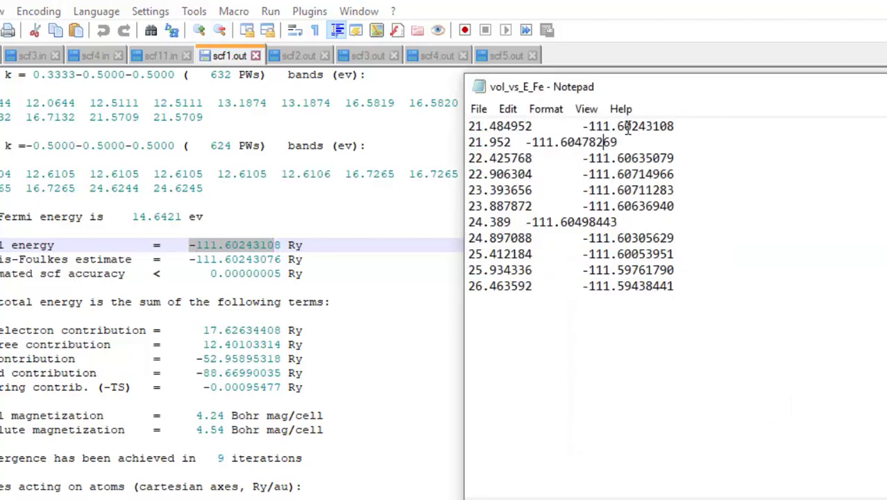
pyautogui.click(591, 125)
pyautogui.press('Tab')
pyautogui.press('BackSpace')
# Compare the total energies in scf2.out, scf3.out and scf4.out with the matching lines of vol_vs_E_Fe
pyautogui.click(301, 58)
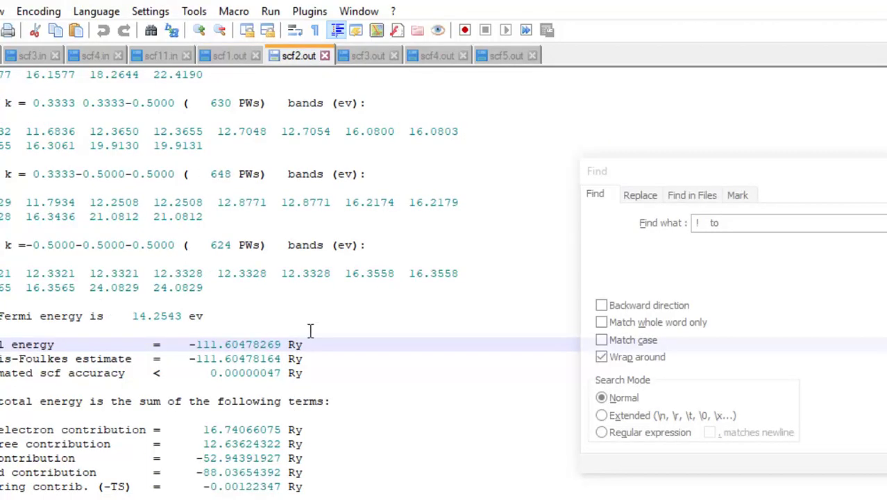
pyautogui.hotkey('alt', 'Tab')
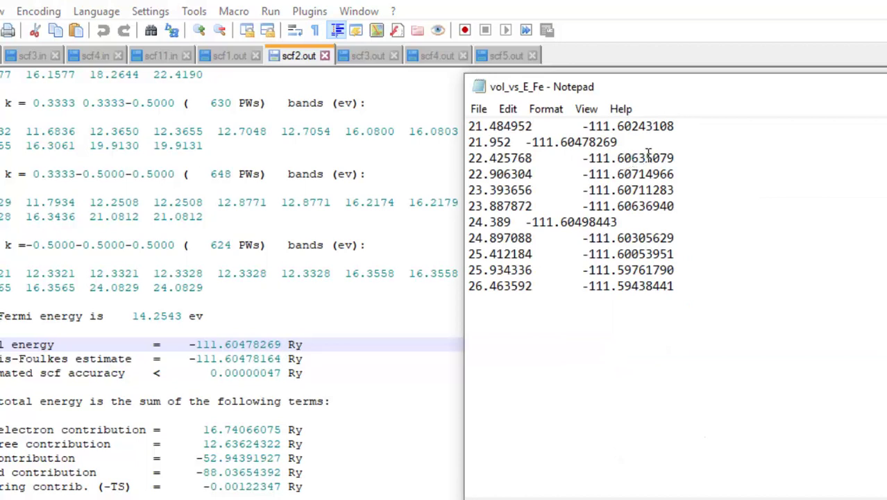
pyautogui.moveTo(581, 141); pyautogui.dragTo(622, 142)
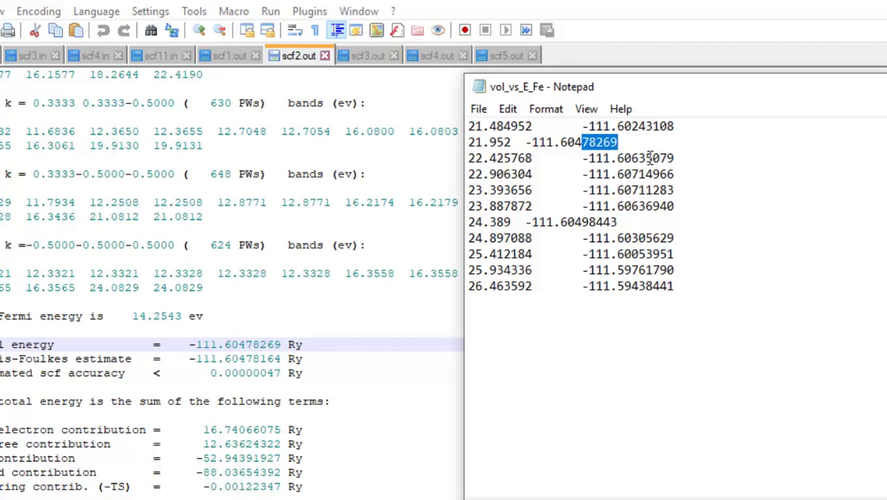
pyautogui.click(366, 56)
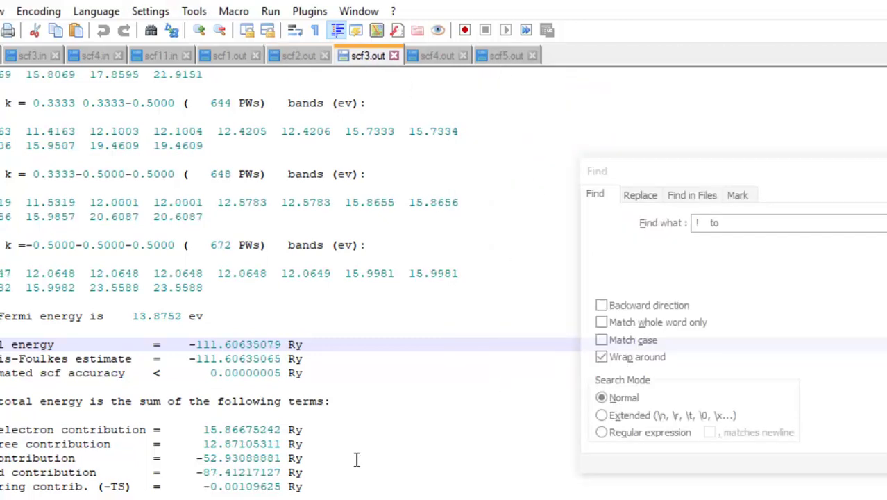
pyautogui.hotkey('alt', 'Tab')
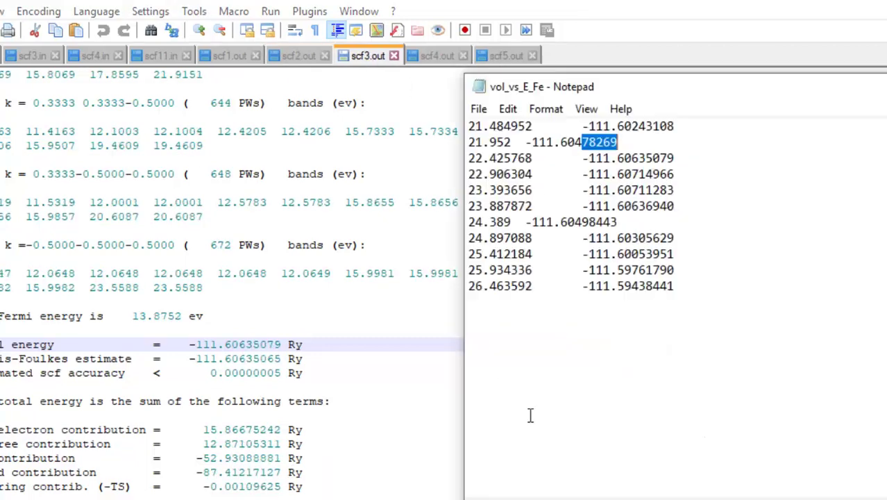
pyautogui.click(626, 158)
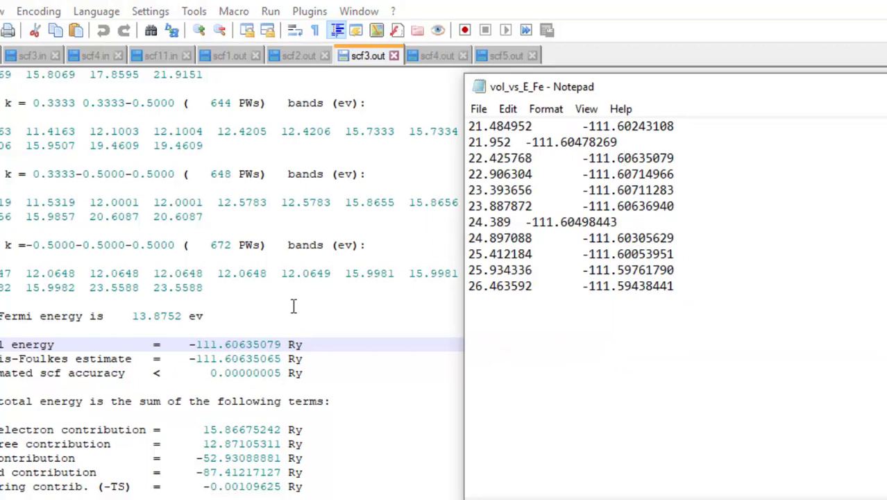
pyautogui.click(623, 126)
pyautogui.click(427, 57)
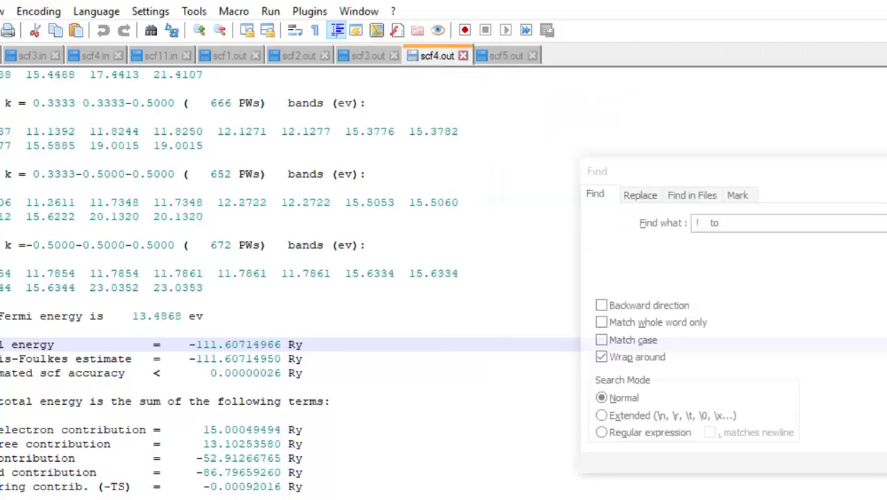
pyautogui.hotkey('alt', 'Tab')
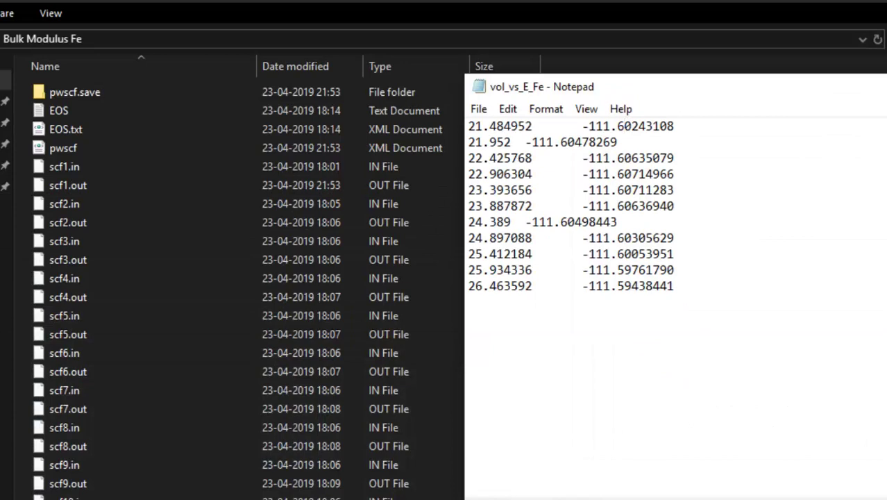
# Move the vol_vs_E_Fe window over the folder and review its energy column down to the last line
pyautogui.moveTo(728, 88); pyautogui.dragTo(487, 77)
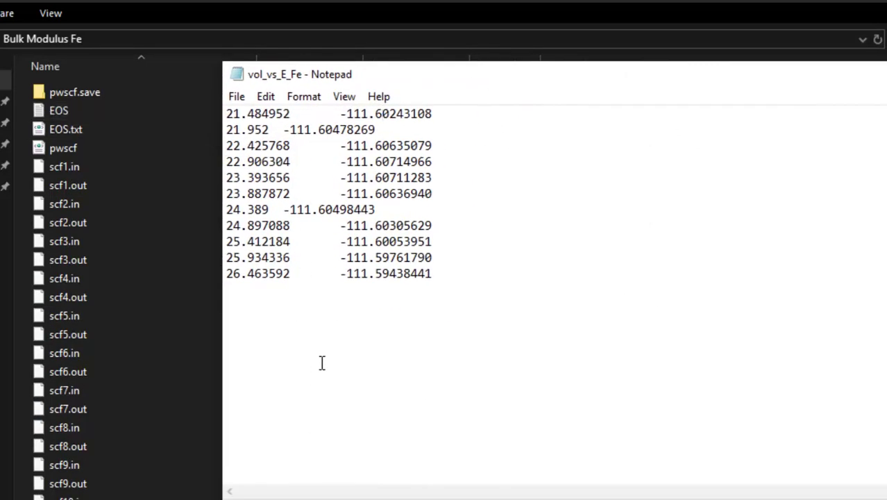
pyautogui.click(397, 113)
pyautogui.moveTo(409, 127); pyautogui.dragTo(443, 337)
pyautogui.click(444, 292)
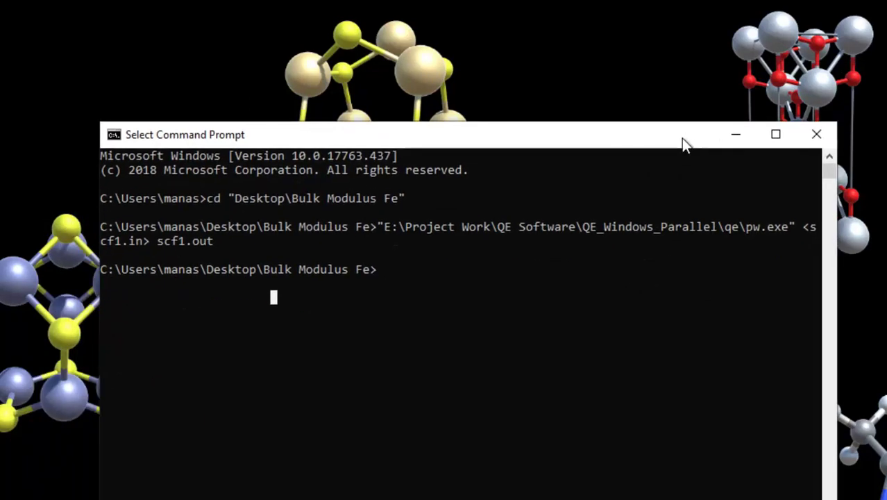
# In Command Prompt, recall the previous pw.exe command and delete everything after the qe\ folder in its path
pyautogui.click(629, 245)
pyautogui.press('Escape')
pyautogui.press('Up')
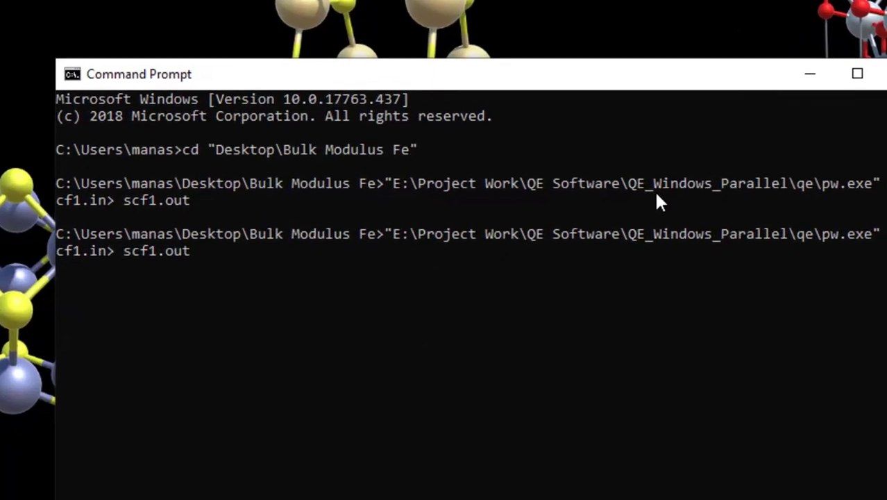
pyautogui.press('BackSpace')
pyautogui.press('BackSpace')
pyautogui.press('BackSpace')
pyautogui.press('BackSpace')
pyautogui.press('BackSpace')
pyautogui.press('BackSpace')
pyautogui.press('BackSpace')
pyautogui.press('BackSpace')
pyautogui.press('BackSpace')
pyautogui.press('BackSpace')
pyautogui.press('BackSpace')
pyautogui.press('BackSpace')
pyautogui.press('BackSpace')
pyautogui.press('BackSpace')
pyautogui.press('BackSpace')
pyautogui.press('BackSpace')
pyautogui.press('BackSpace')
pyautogui.press('BackSpace')
pyautogui.press('BackSpace')
pyautogui.press('BackSpace')
pyautogui.press('BackSpace')
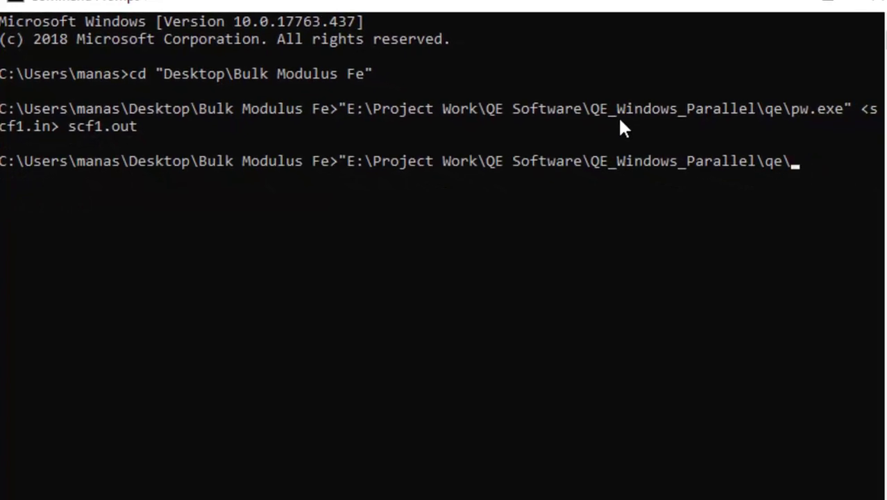
# Complete the path with ev.exe and a closing quote, run it, and allow the program through the firewall
pyautogui.write('ev.exe')
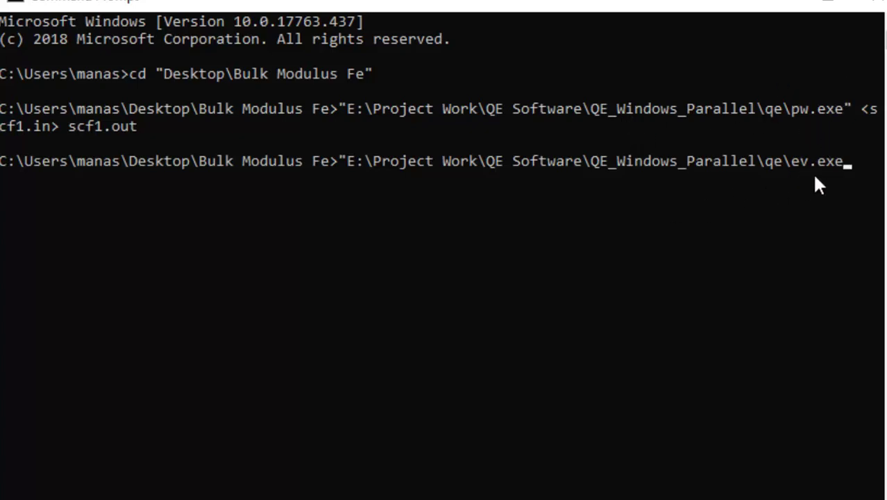
pyautogui.write('"')
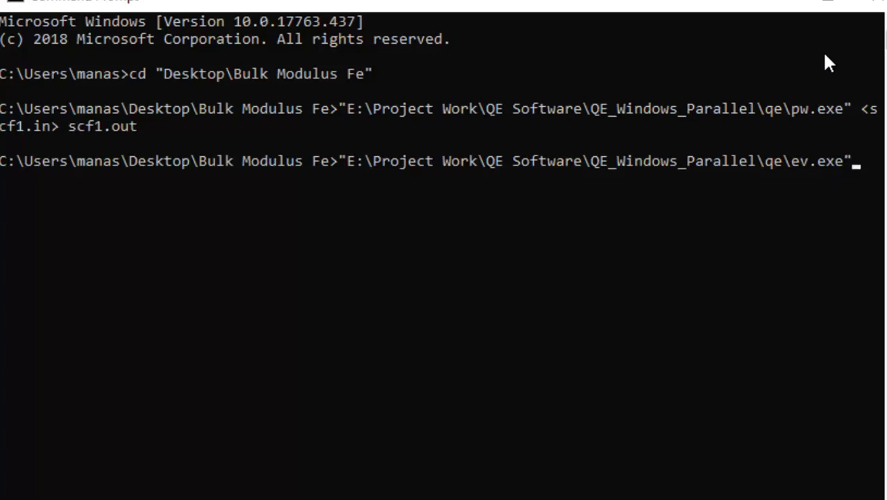
pyautogui.press('Return')
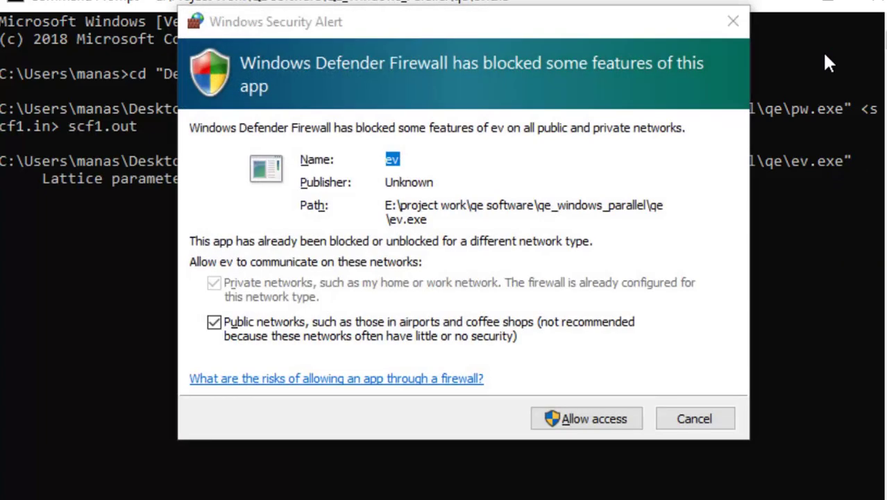
pyautogui.click(593, 421)
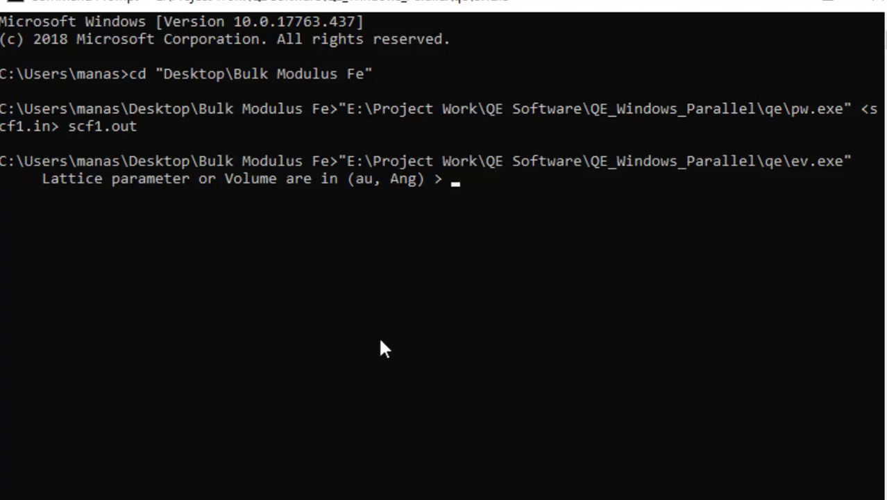
# Enter Ang as the volume unit and noncubic as the Bravais lattice type for ev.exe
pyautogui.write('Ang')
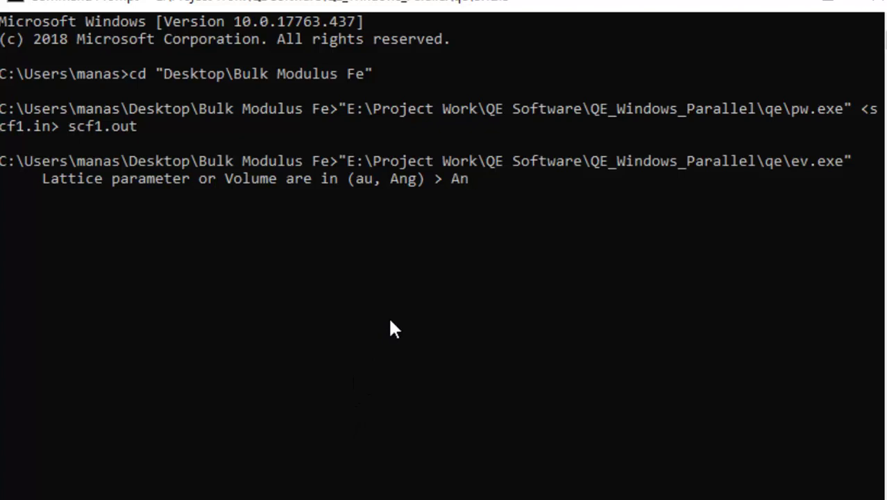
pyautogui.press('Return')
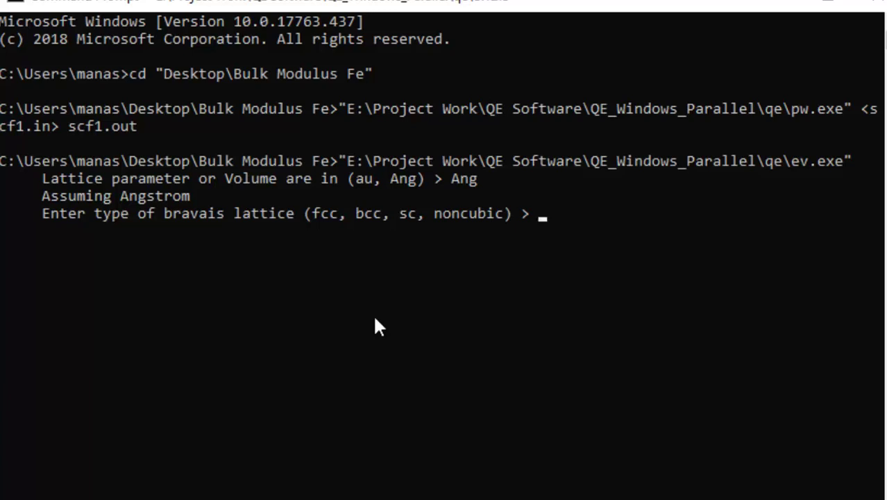
pyautogui.moveTo(338, 2); pyautogui.dragTo(686, 0)
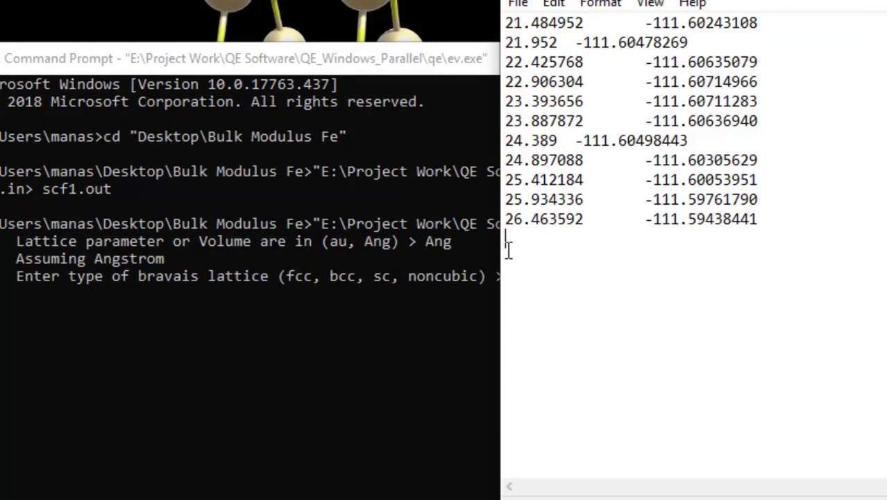
pyautogui.click(469, 266)
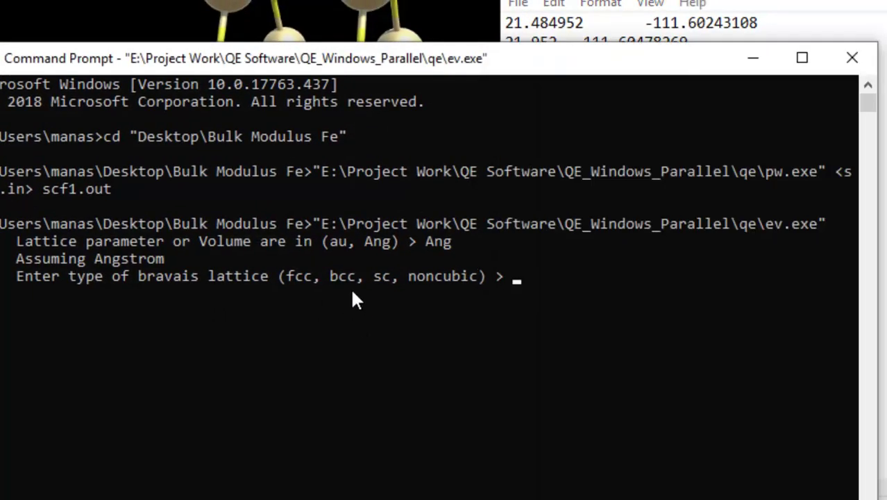
pyautogui.click(569, 258)
pyautogui.click(620, 99)
pyautogui.click(408, 231)
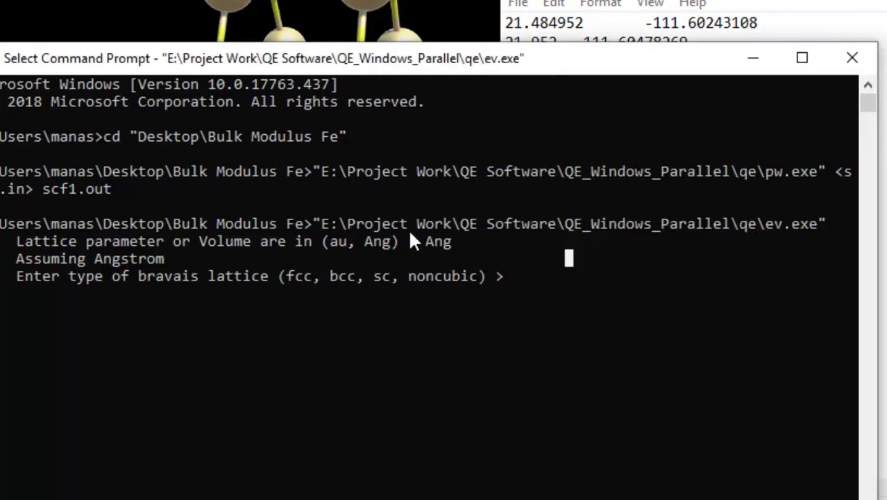
pyautogui.write('noncubic')
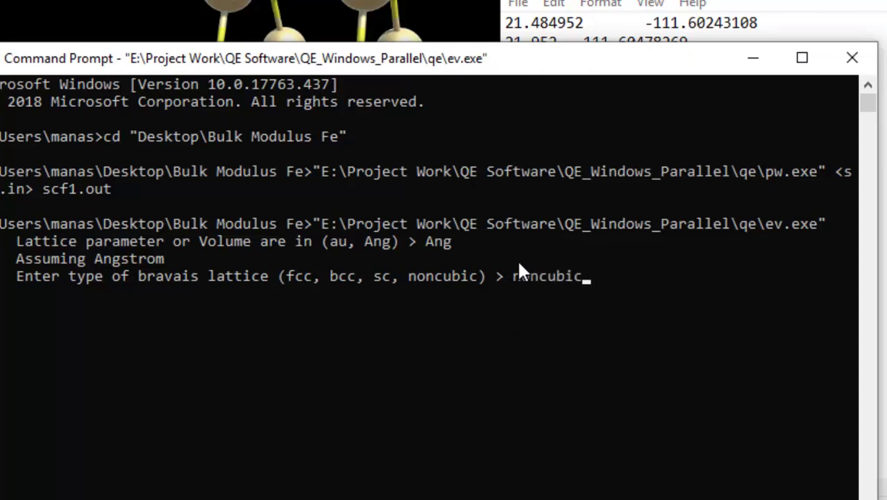
pyautogui.press('Return')
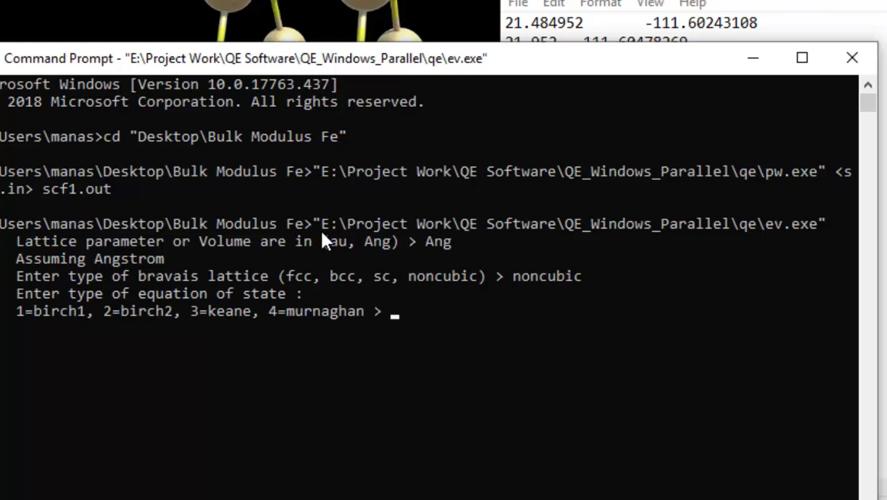
# Choose equation of state 4 (murnaghan) for ev.exe and bring the vol_vs_E_Fe data window to the front
pyautogui.write('4')
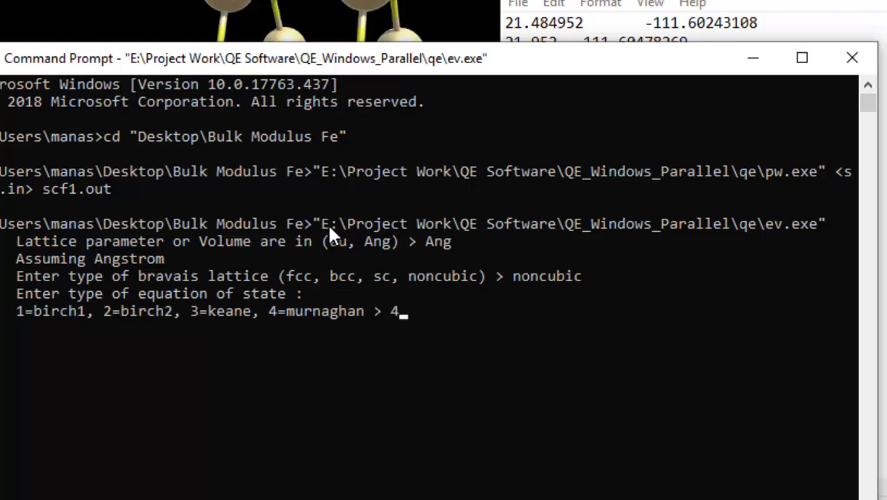
pyautogui.press('Return')
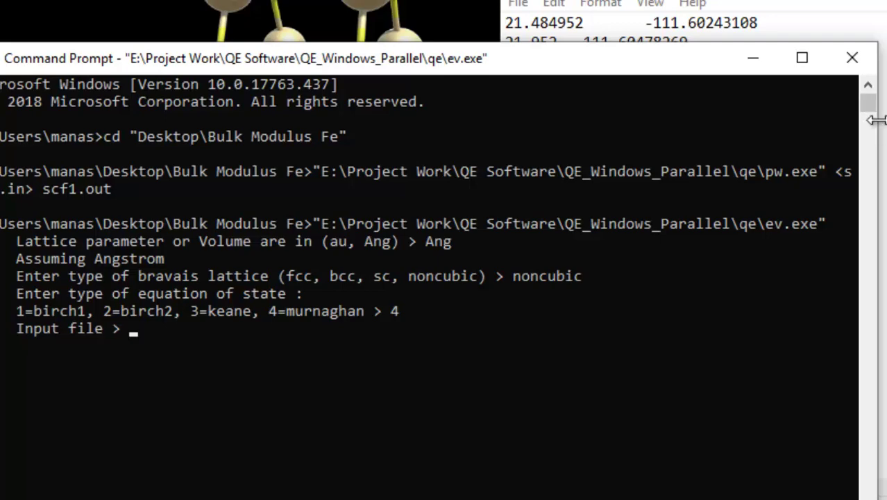
pyautogui.moveTo(689, 68); pyautogui.dragTo(410, 115)
pyautogui.click(805, 61)
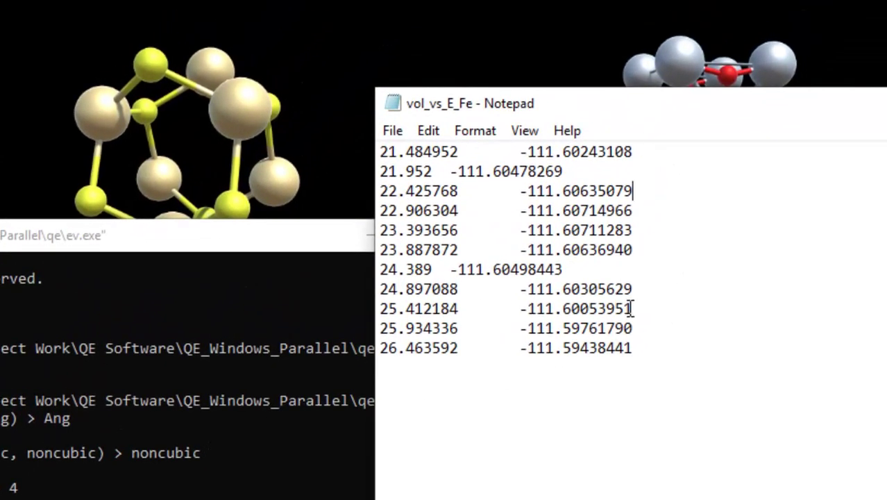
# Bring up the Bulk Modulus Fe folder to look up the data file, and return to the Command Prompt's input file prompt
pyautogui.click(261, 420)
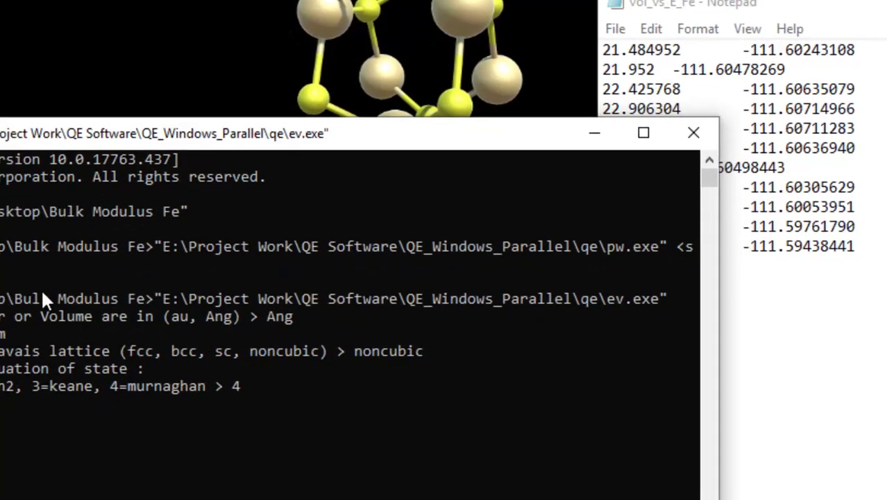
pyautogui.press('Return')
pyautogui.hotkey('alt', 'Tab')
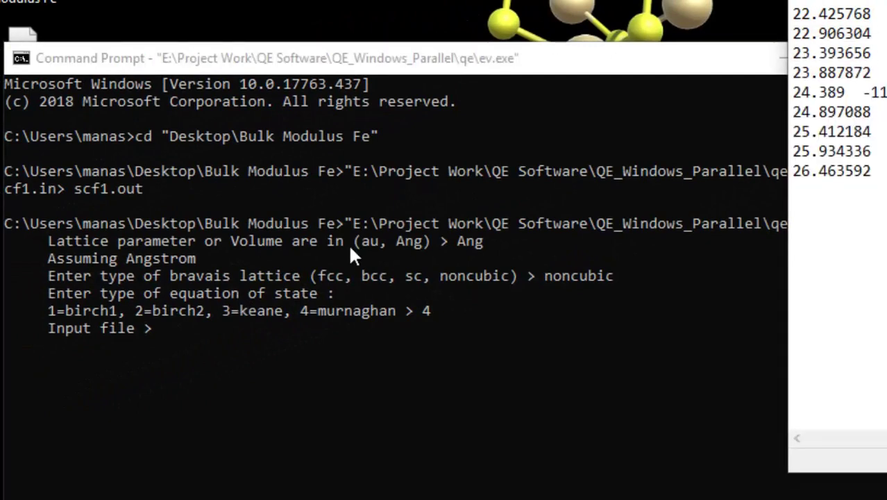
pyautogui.click(146, 229)
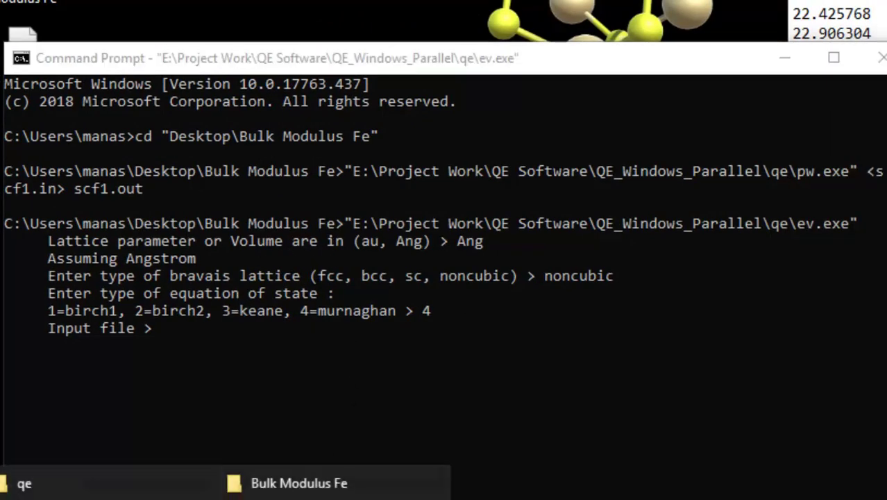
pyautogui.click(298, 481)
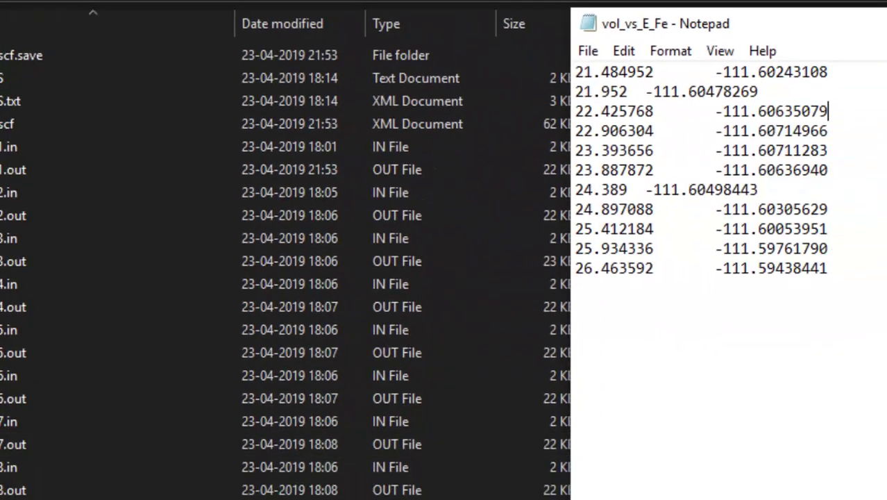
pyautogui.hotkey('alt', 'Tab')
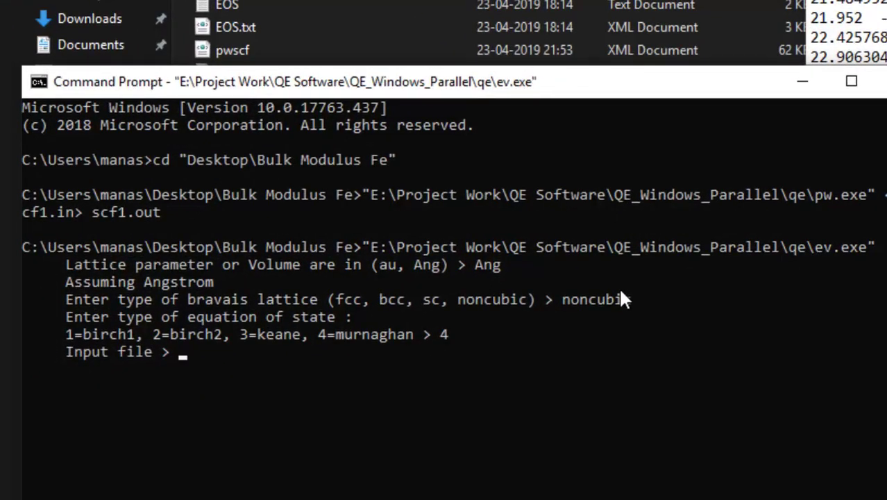
# Enter vol_vs_E_Fe.txt as the input file and EOSFinal as the output file for ev.exe
pyautogui.write('volv')
pyautogui.press('BackSpace')
pyautogui.write('_v')
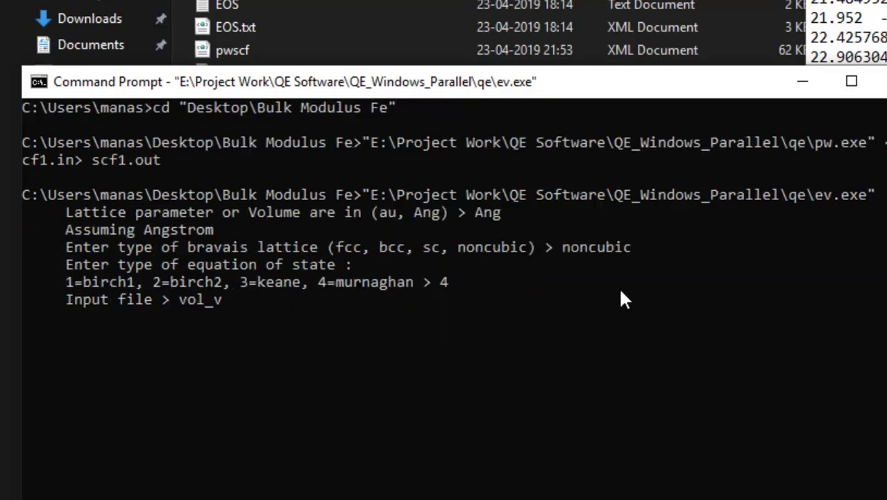
pyautogui.write('s_E_Fe.txt')
pyautogui.press('Return')
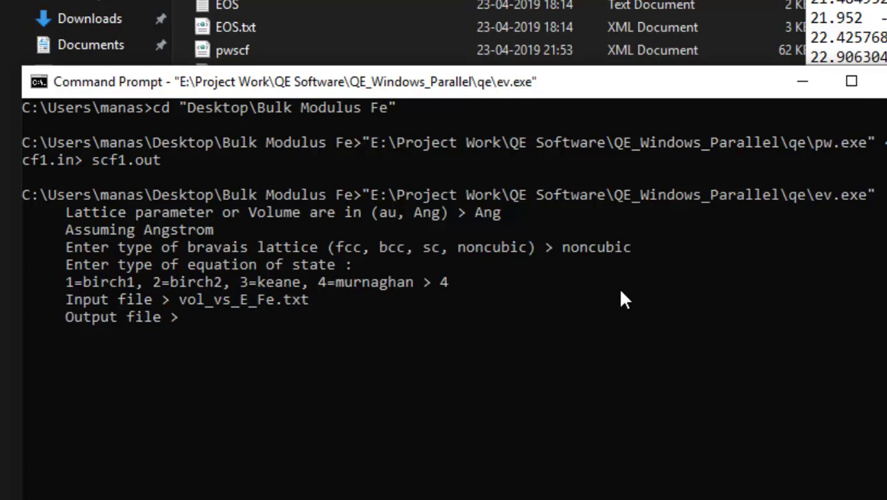
pyautogui.write('EOSFinal')
pyautogui.press('Return')
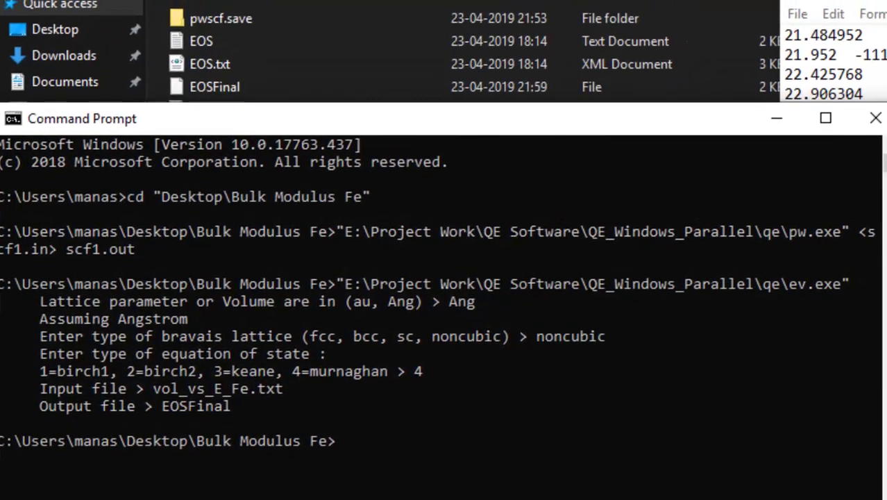
# Open the extensionless EOSFinal output file from the Bulk Modulus Fe folder in Notepad++
pyautogui.hotkey('alt', 'Tab')
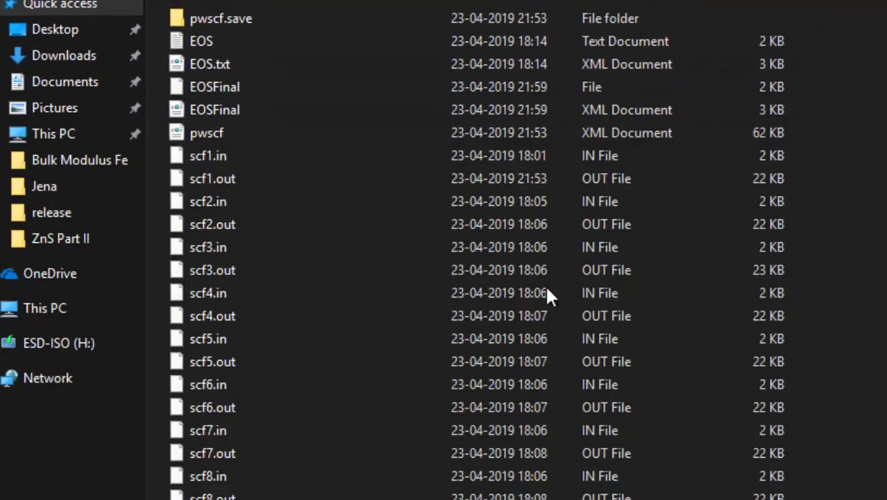
pyautogui.rightClick(222, 88)
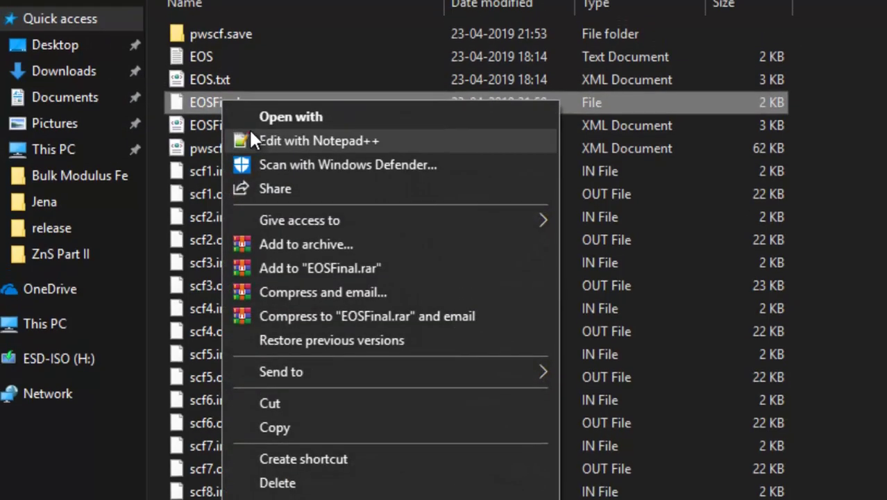
pyautogui.click(262, 180)
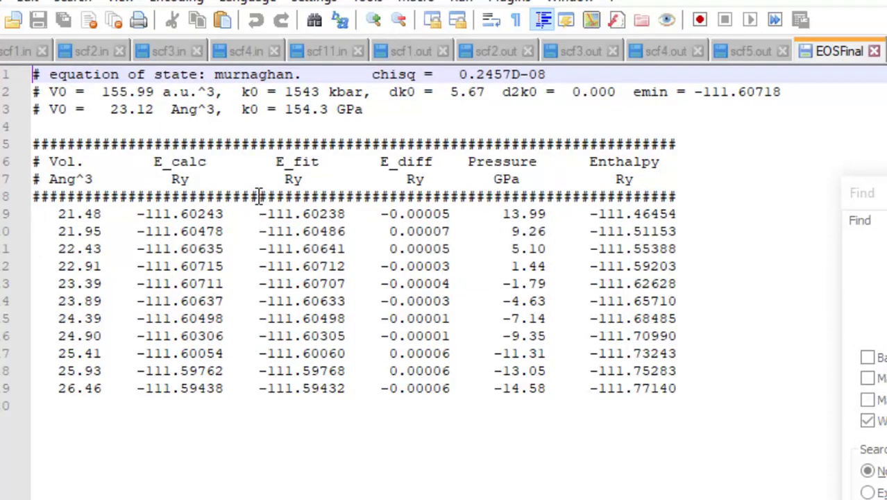
# Examine the equilibrium volume V0 and bulk modulus k0 in the header lines of EOSFinal
pyautogui.click(169, 95)
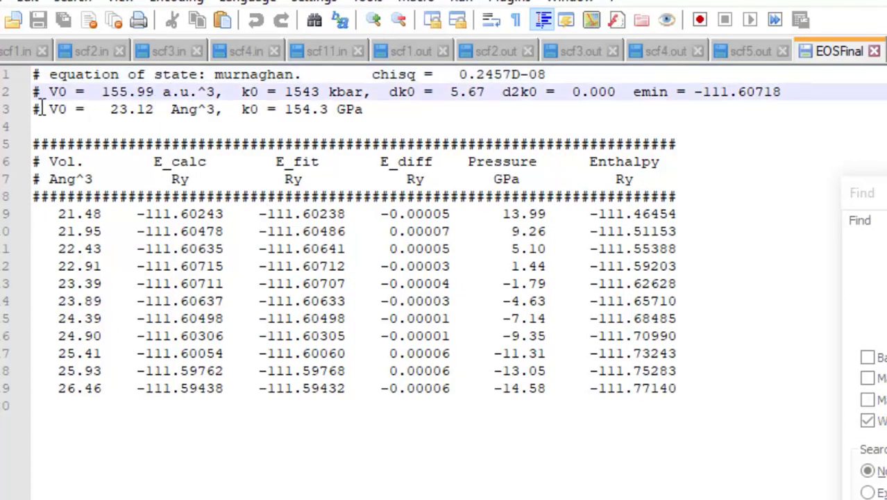
pyautogui.moveTo(41, 109); pyautogui.dragTo(211, 105)
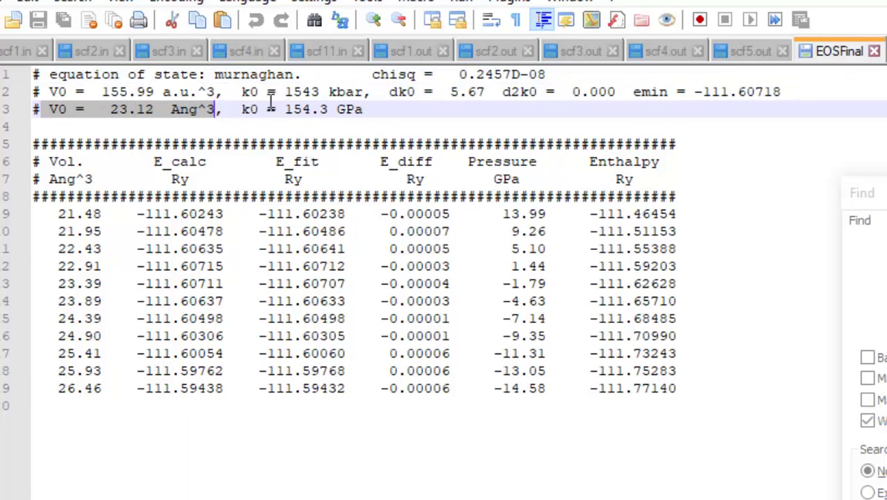
pyautogui.moveTo(244, 92); pyautogui.dragTo(367, 116)
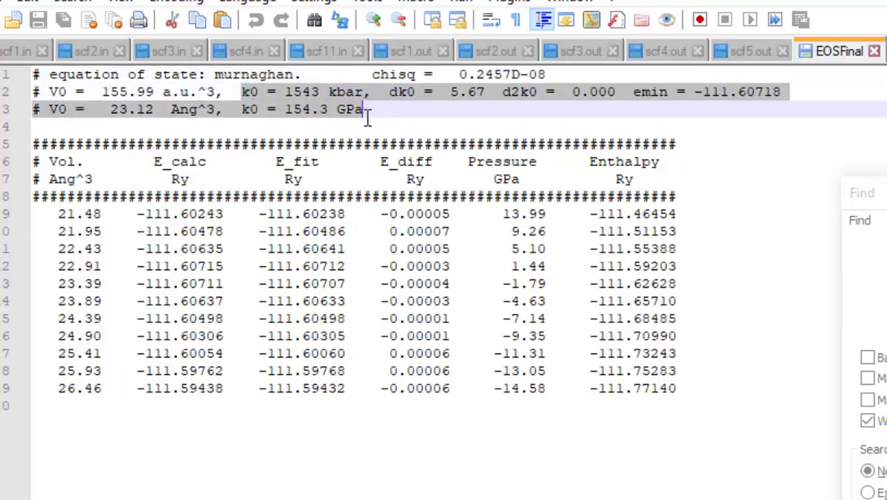
pyautogui.click(368, 118)
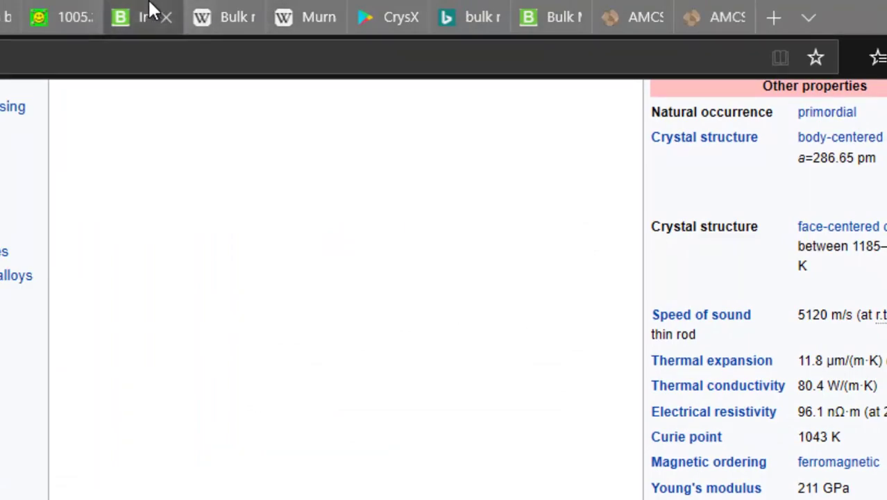
# Switch to the browser, look through the iron reference pages including the American Mineralogist database records, and return to Notepad++
pyautogui.click(61, 9)
pyautogui.scroll(-3, 389, 403)
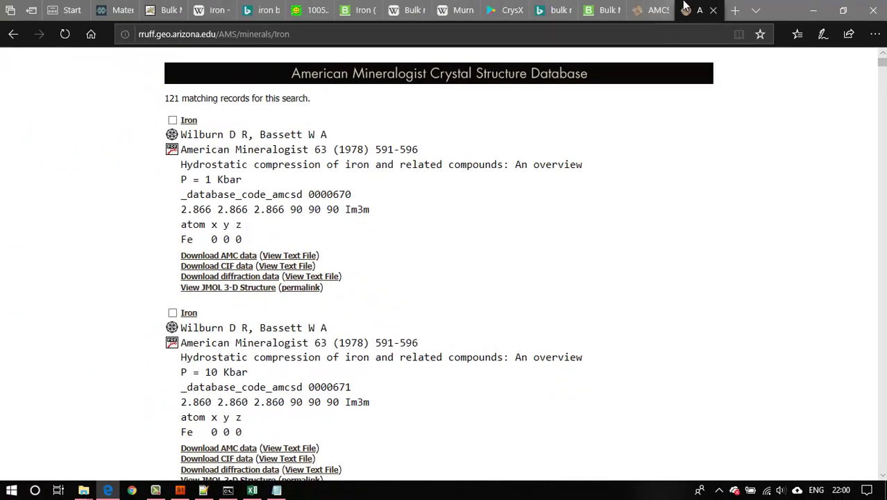
pyautogui.moveTo(666, 5)
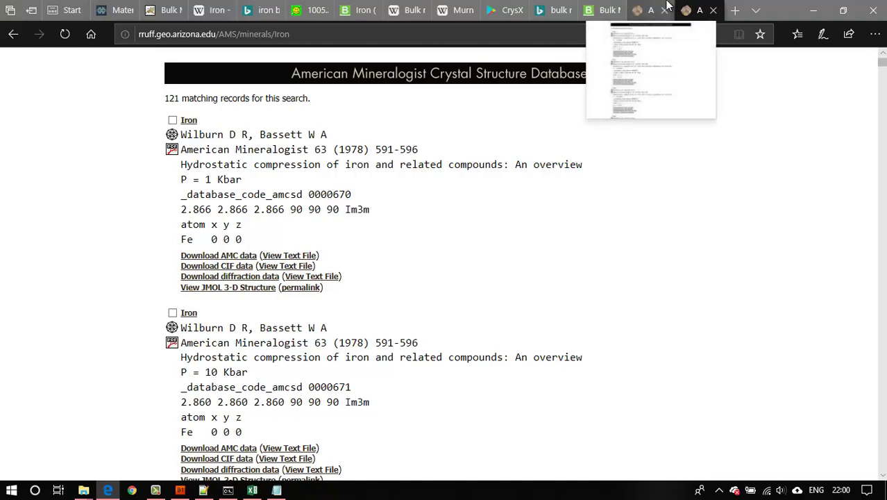
pyautogui.click(819, 7)
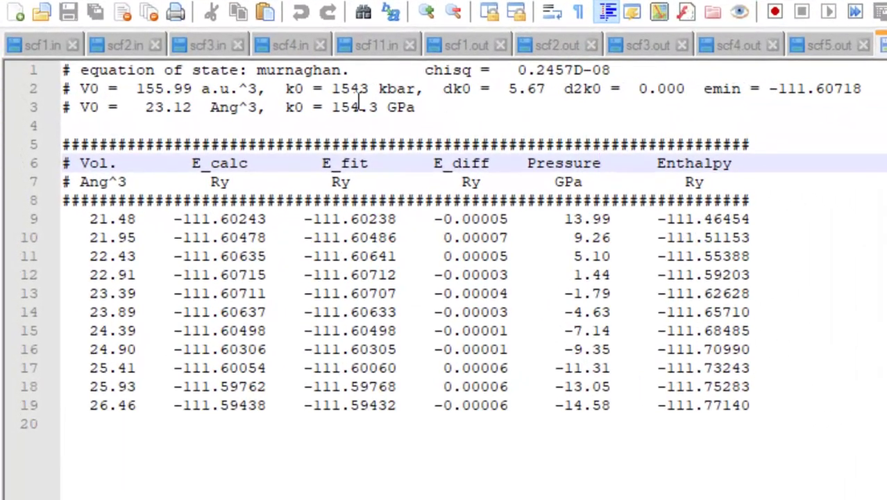
# Highlight the fitted V0, k0, dk0 and emin values in turn in the EOSFinal header to examine them
pyautogui.moveTo(165, 109); pyautogui.dragTo(229, 109)
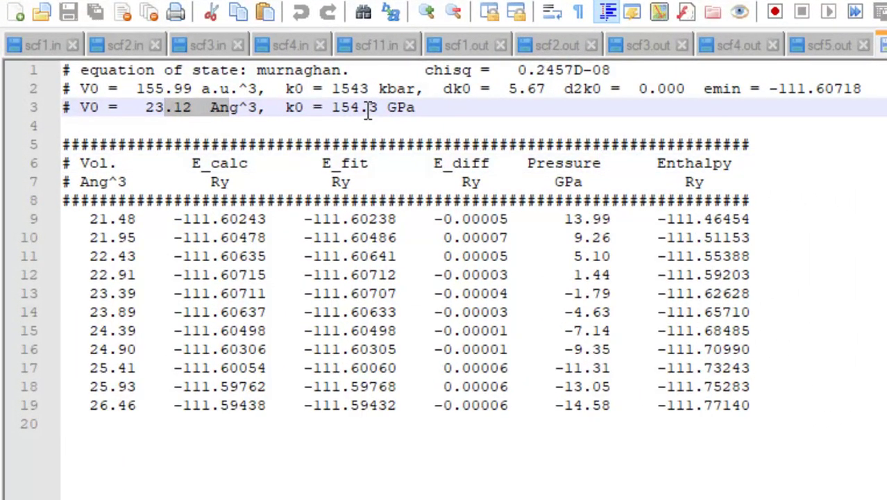
pyautogui.moveTo(332, 109); pyautogui.dragTo(379, 109)
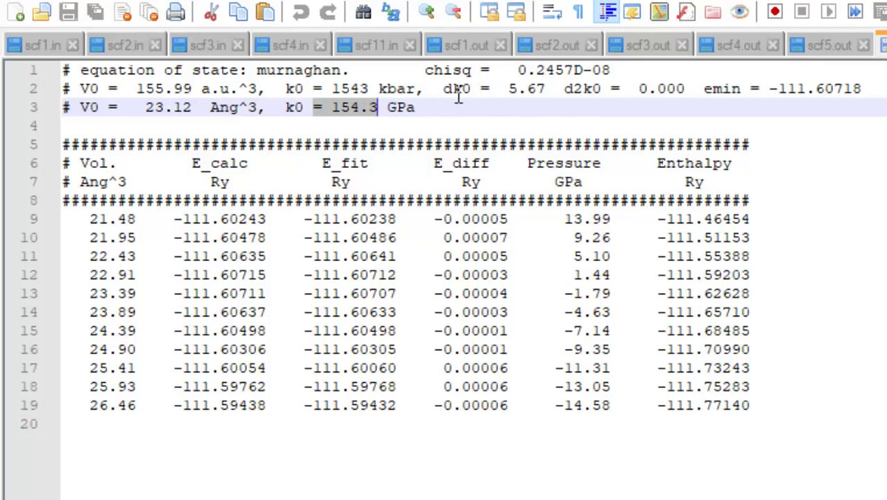
pyautogui.click(452, 90)
pyautogui.moveTo(452, 91); pyautogui.dragTo(545, 91)
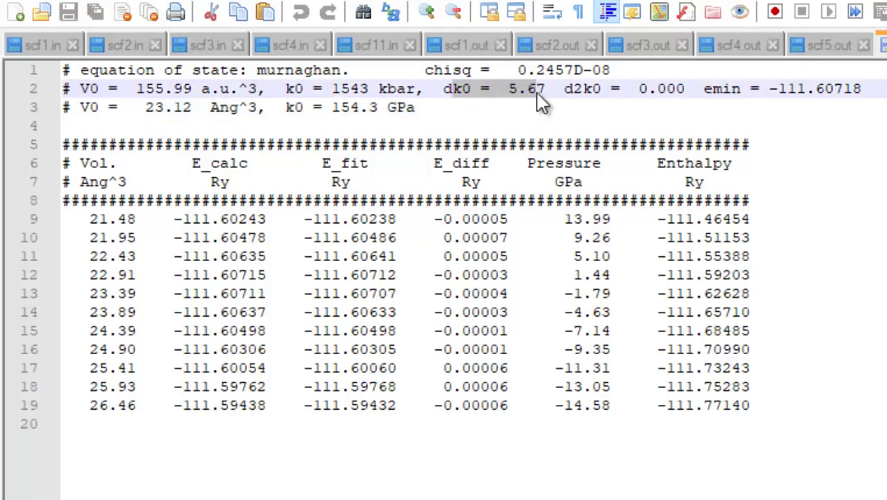
pyautogui.click(659, 105)
pyautogui.moveTo(706, 90); pyautogui.dragTo(873, 103)
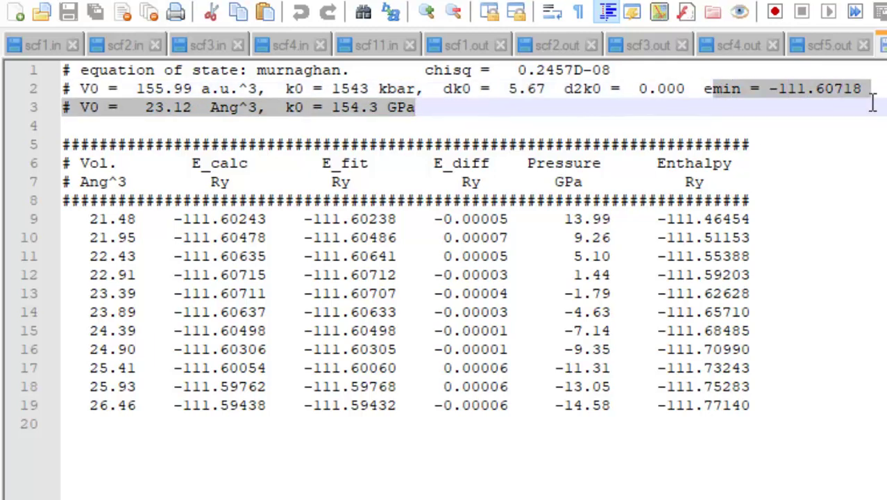
pyautogui.click(873, 103)
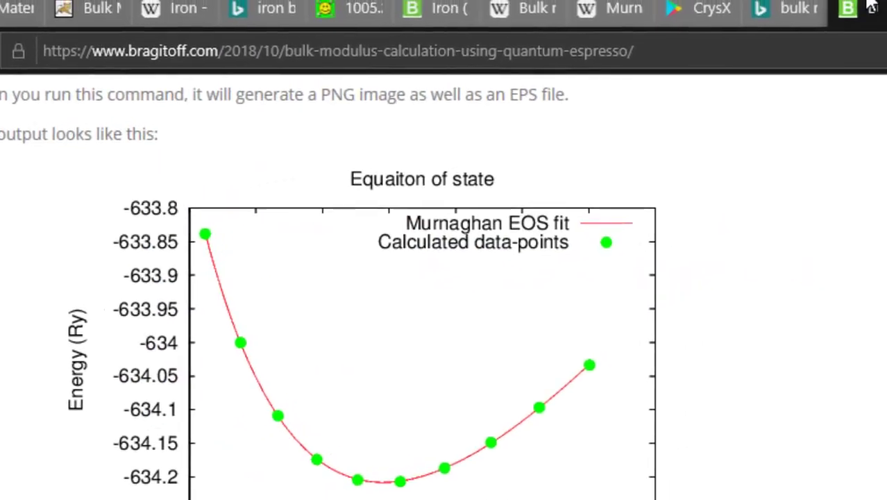
# Review the plotting script and Murnaghan equation in the bragitoff.com bulk modulus article
pyautogui.scroll(10, 361, 291)
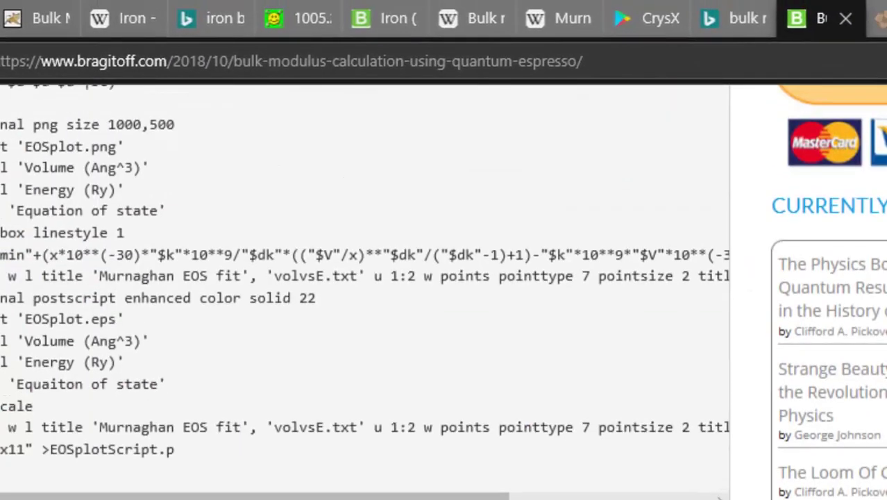
pyautogui.scroll(6, 653, 485)
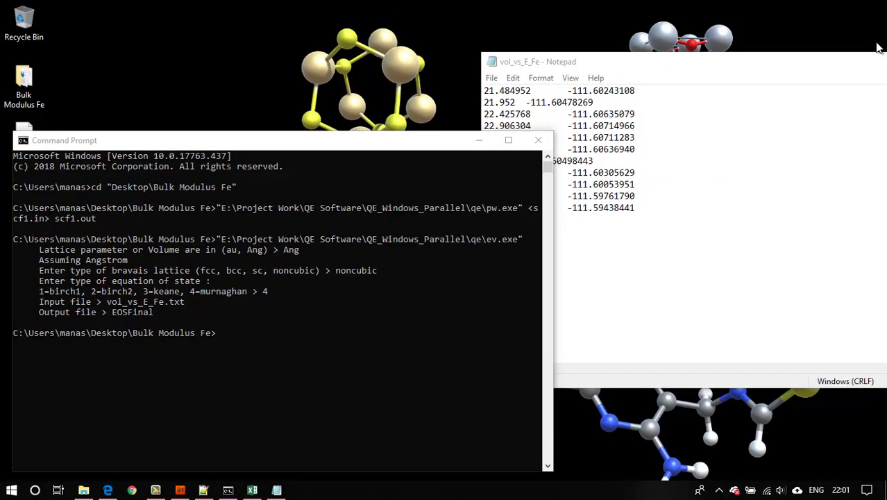
# Minimize Command Prompt and move the vol_vs_E_Fe window to the middle of the desktop
pyautogui.click(479, 140)
pyautogui.moveTo(841, 69); pyautogui.dragTo(734, 372)
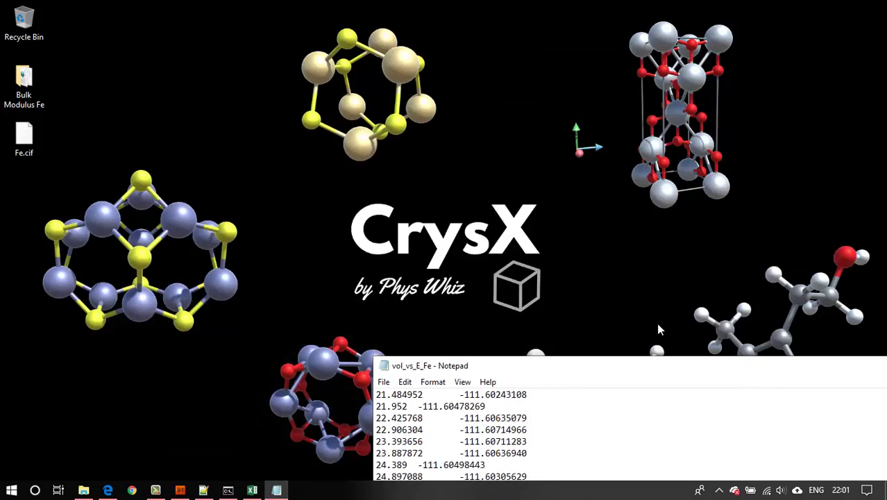
pyautogui.moveTo(660, 365); pyautogui.dragTo(429, 116)
pyautogui.click(341, 160)
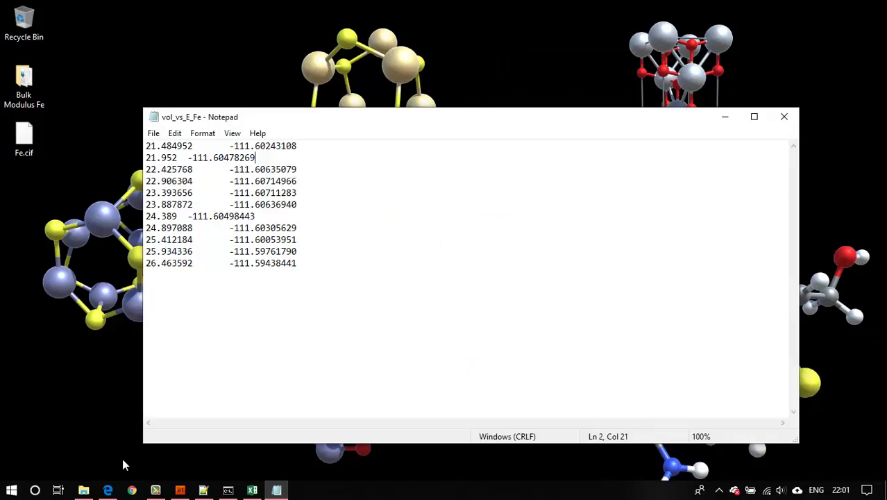
# Switch to the browser, show the CrysX - Crystallographic Tools page on Google Play, and decline the Chrome suggestion
pyautogui.click(108, 490)
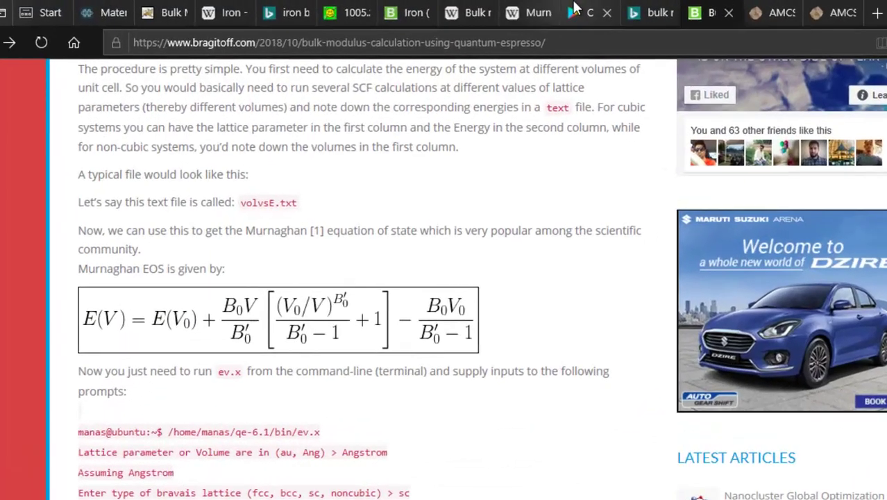
pyautogui.click(573, 9)
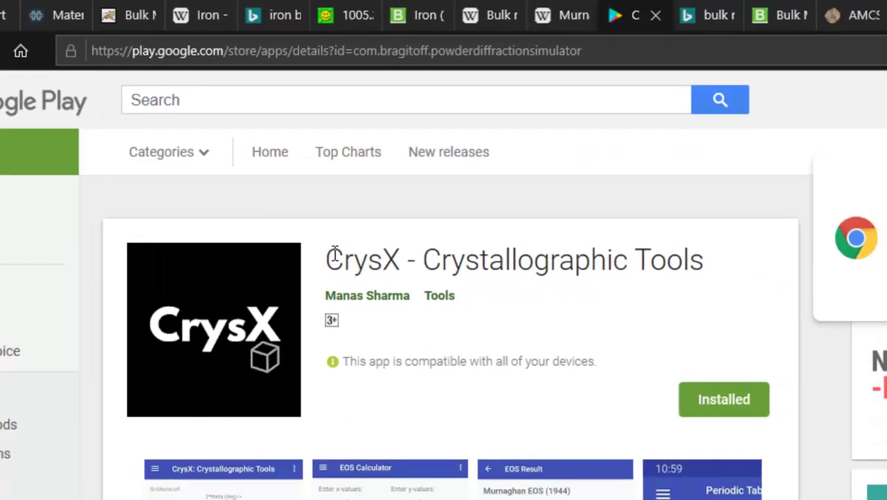
pyautogui.moveTo(419, 316); pyautogui.dragTo(802, 299)
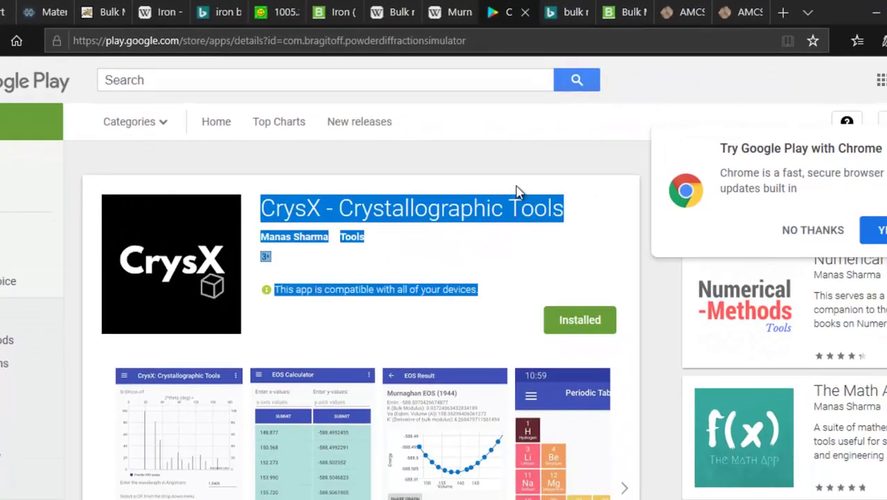
pyautogui.click(884, 322)
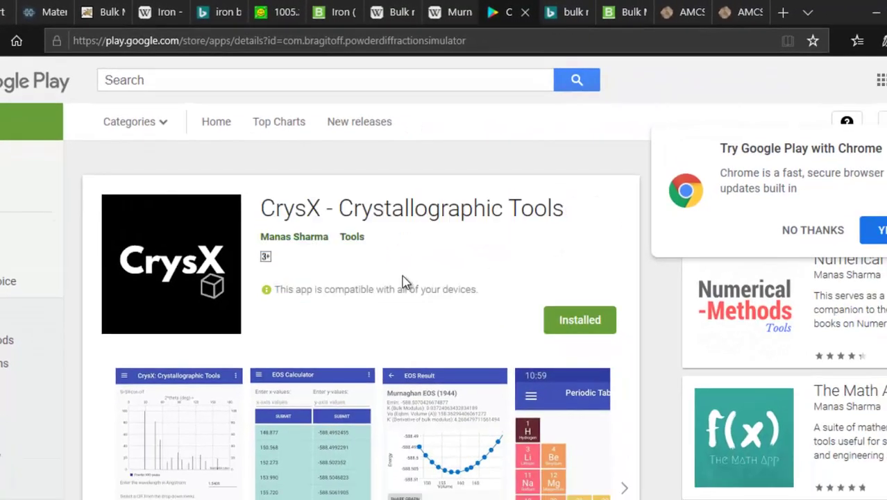
pyautogui.click(820, 232)
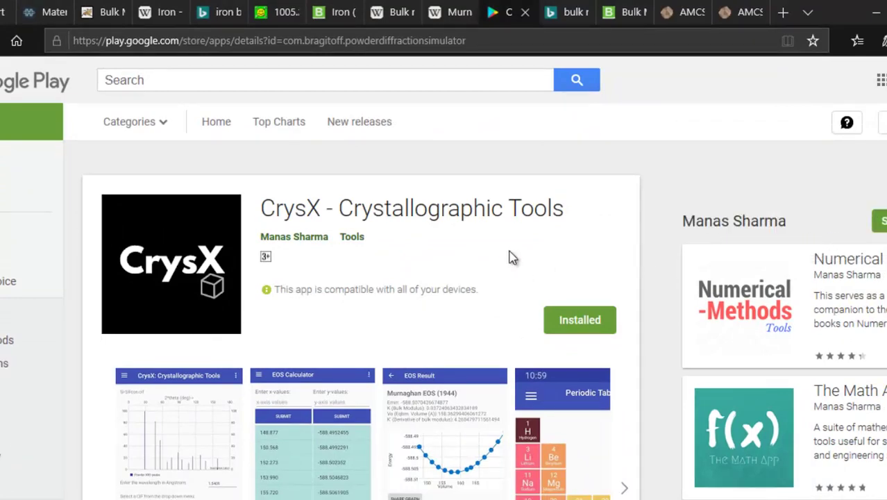
# Scroll through the CrysX store page, switch to vol_vs_E_Fe in Notepad and highlight all volume and energy rows for review
pyautogui.scroll(-4, 510, 252)
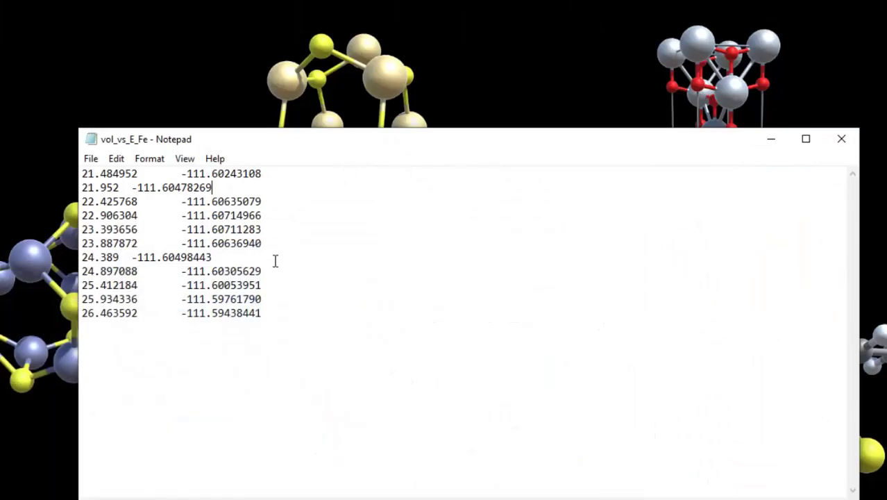
pyautogui.moveTo(82, 173); pyautogui.dragTo(295, 310)
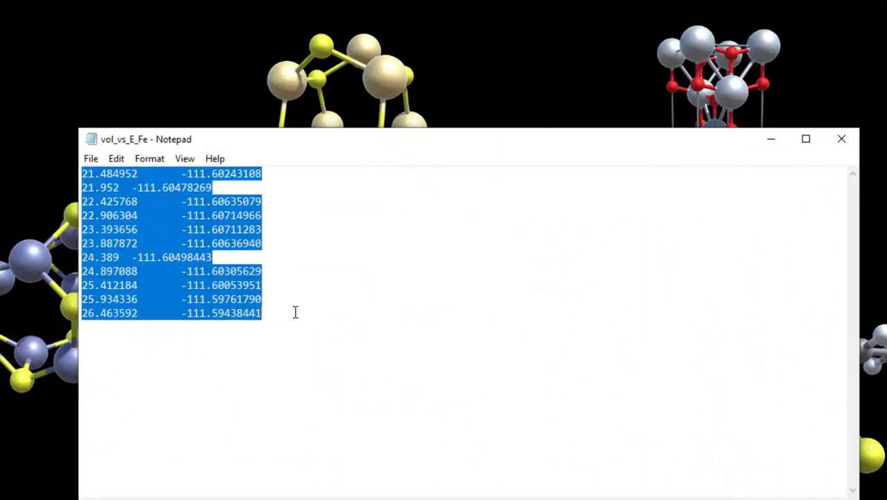
pyautogui.click(316, 285)
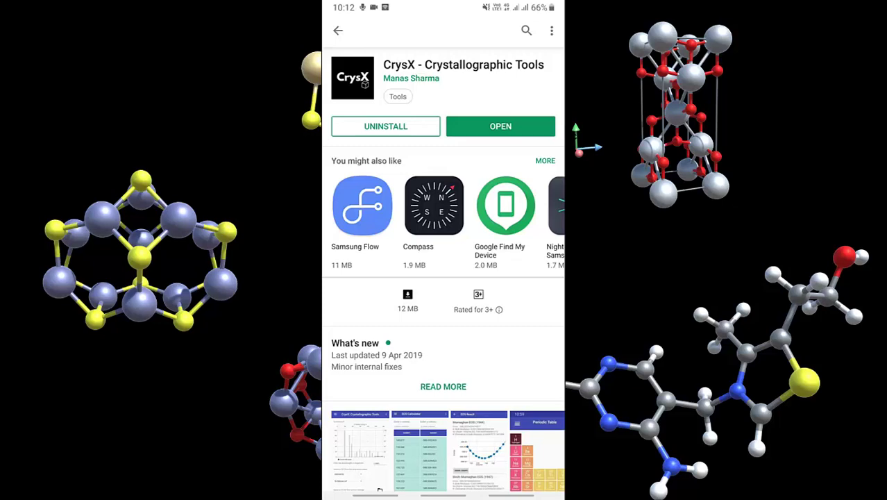
# Switch to the phone, launch the CrysX app from its store page, and open the EOS Fitter: E(V) tool
pyautogui.click(500, 125)
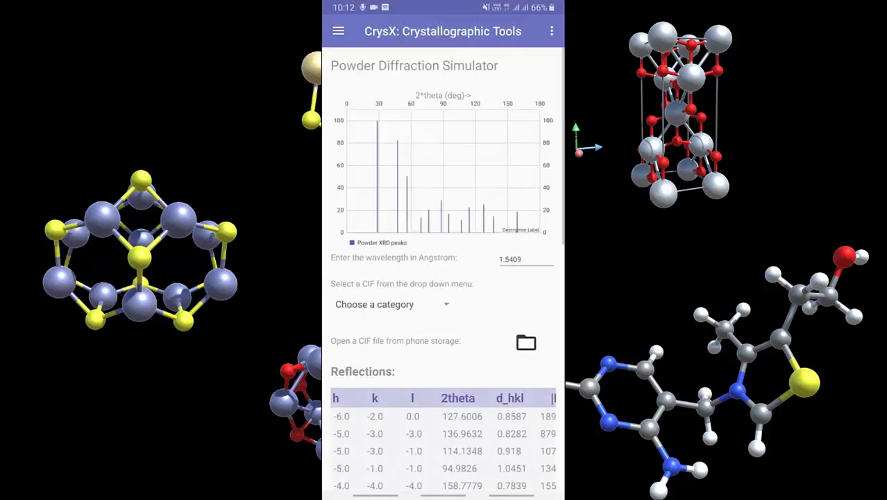
pyautogui.click(338, 31)
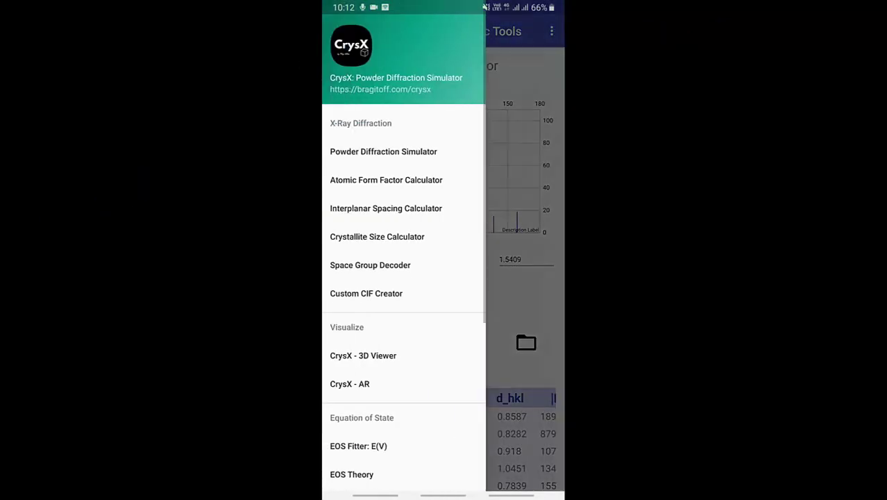
pyautogui.scroll(-4, 404, 277)
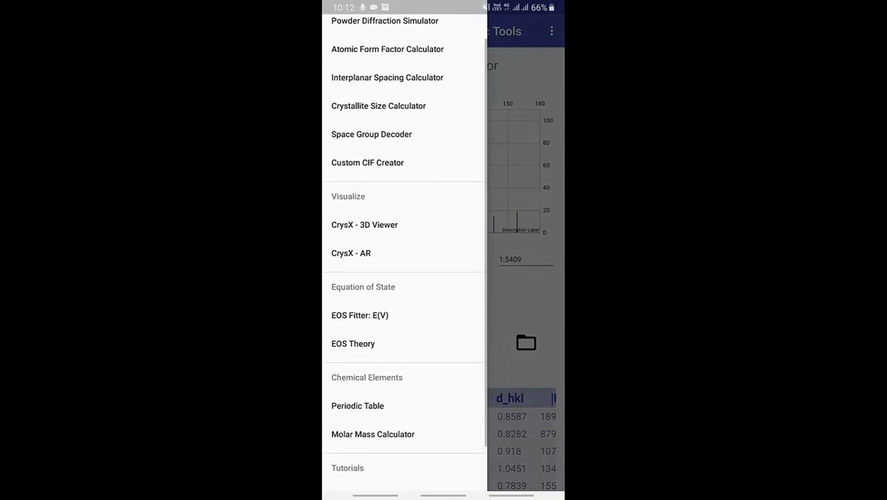
pyautogui.click(360, 314)
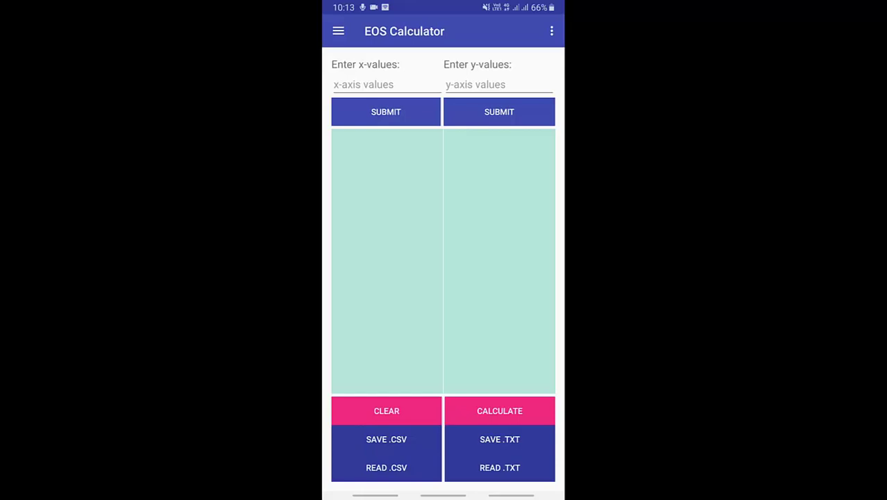
# Submit 21.4845 and 21.952 as the first two x-values in the EOS Calculator
pyautogui.click(386, 84)
pyautogui.write('2')
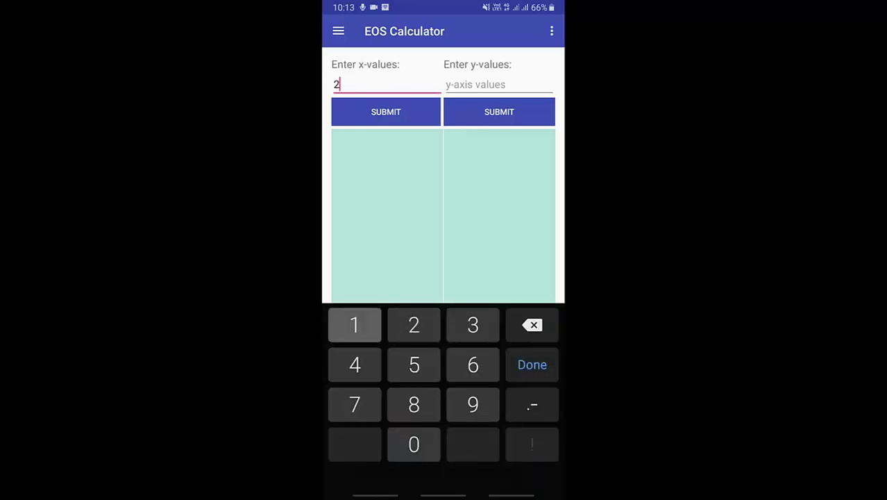
pyautogui.write('1.')
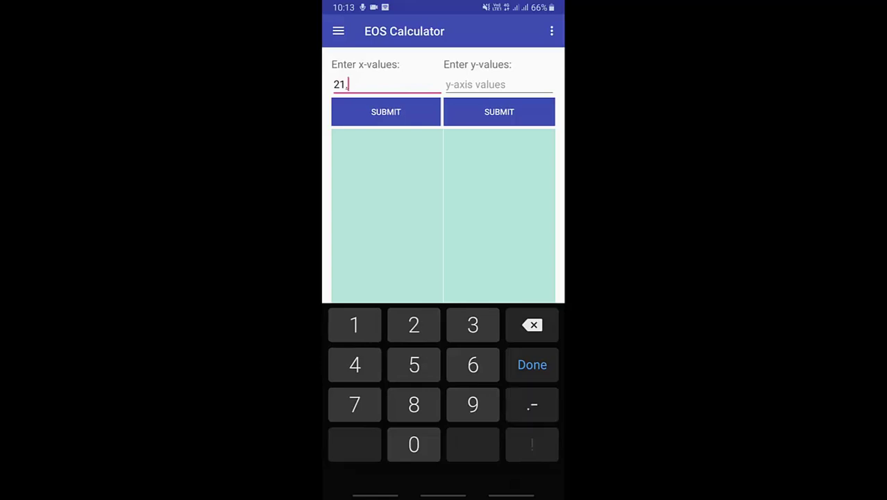
pyautogui.write('4845')
pyautogui.click(386, 112)
pyautogui.write('21.952')
pyautogui.click(386, 112)
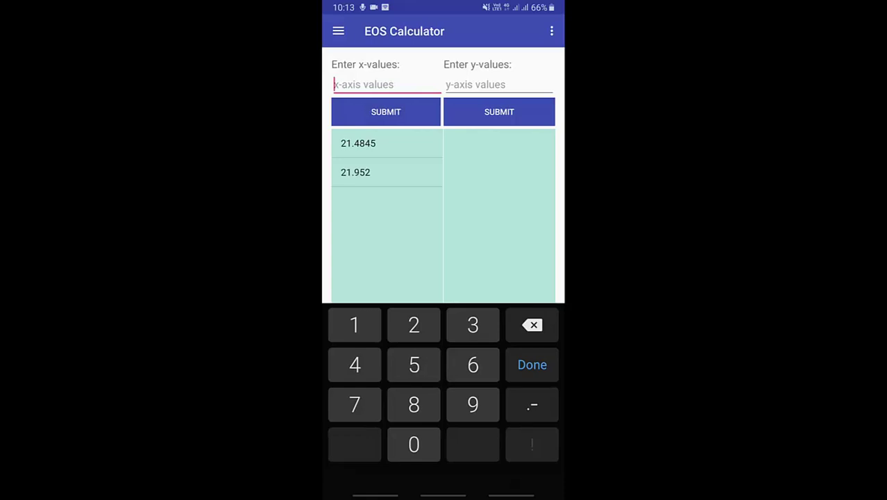
# Submit -111.6024 and -111.60418 as the matching y-values, and dismiss the on-screen keyboard
pyautogui.click(498, 84)
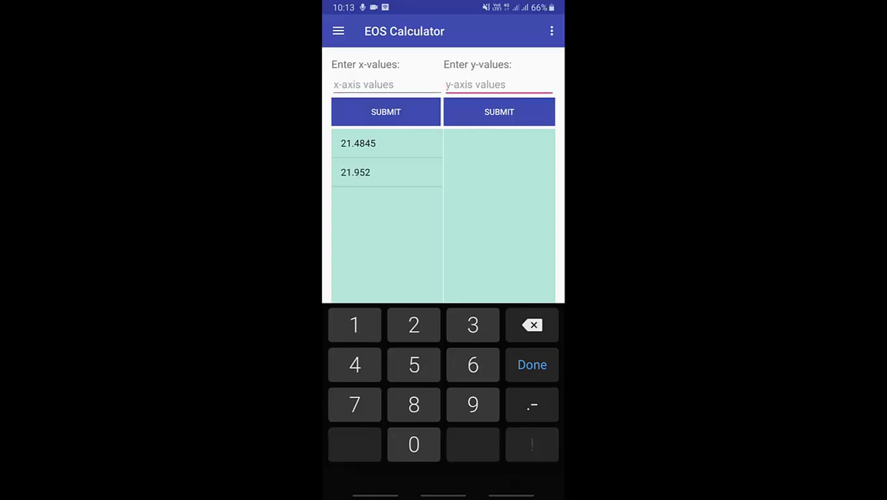
pyautogui.write('-111.6024')
pyautogui.click(499, 112)
pyautogui.click(447, 85)
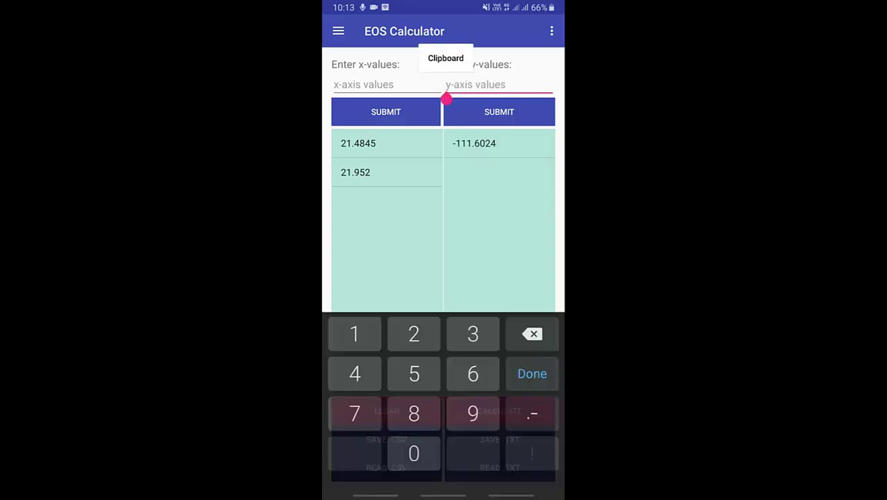
pyautogui.write('-111')
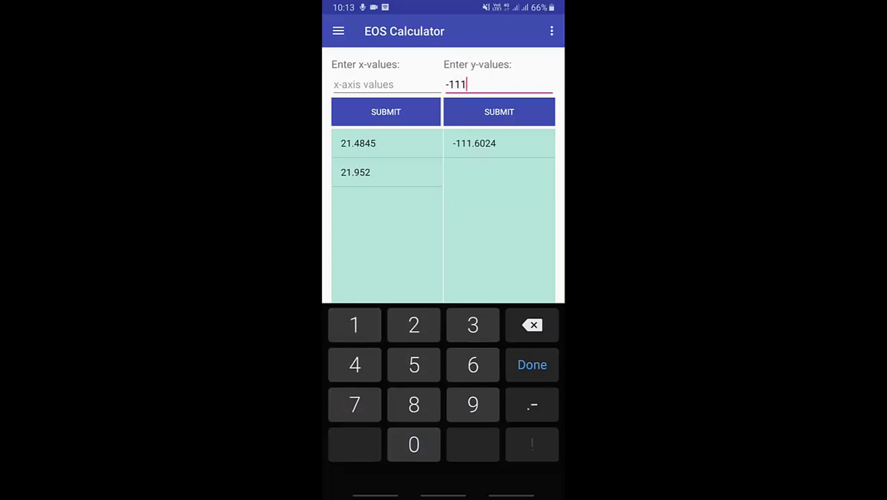
pyautogui.write('.60418')
pyautogui.click(499, 112)
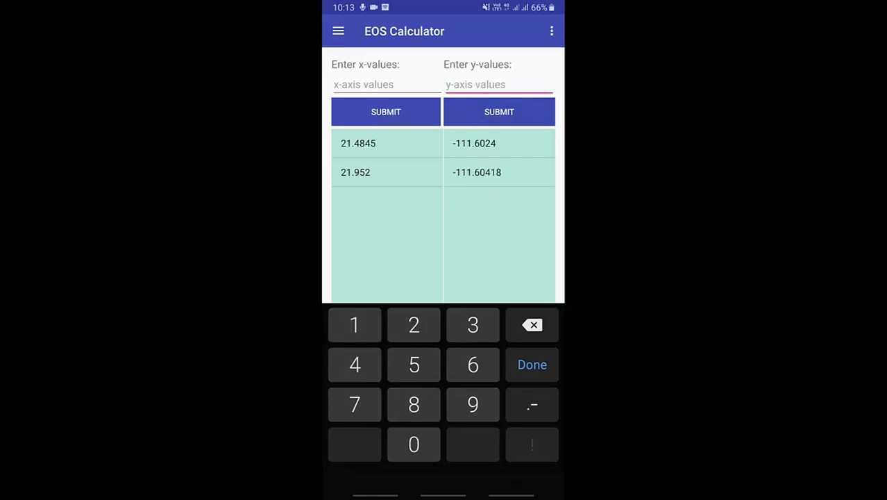
pyautogui.press('Escape')
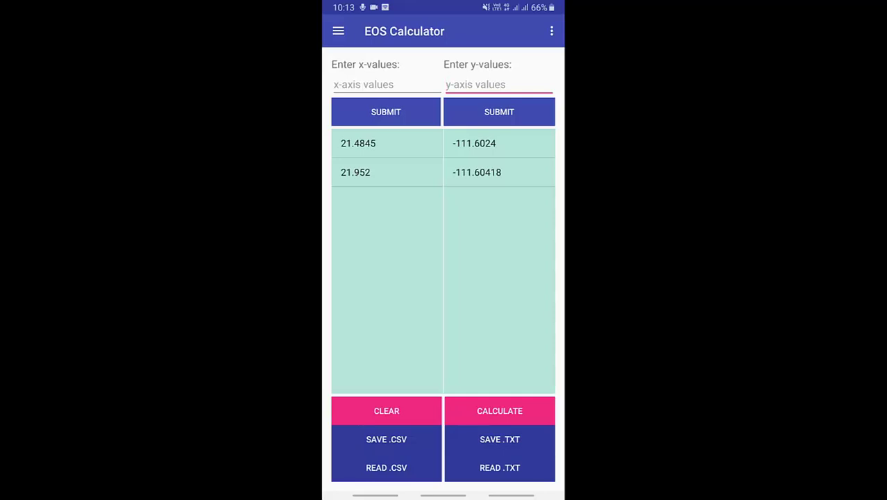
# Load the data points from vol_vs_E_Fe.txt in the device storage and look through the imported x-values
pyautogui.click(499, 467)
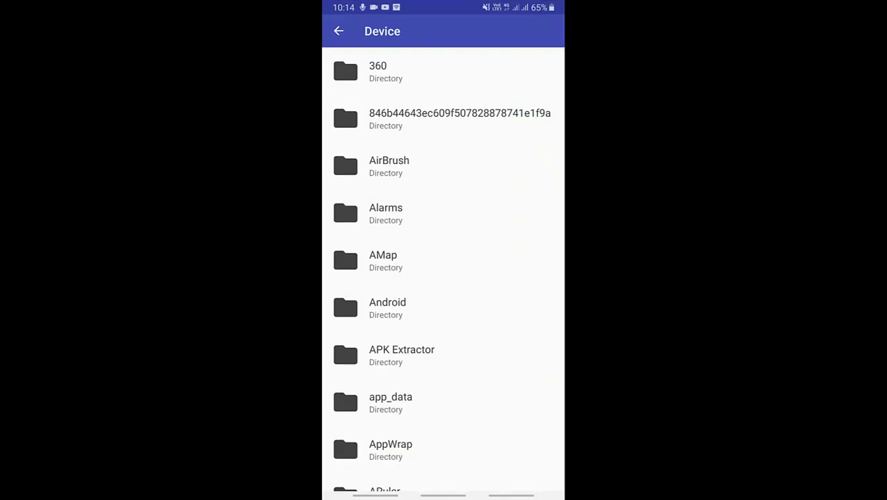
pyautogui.scroll(-20, 442, 270)
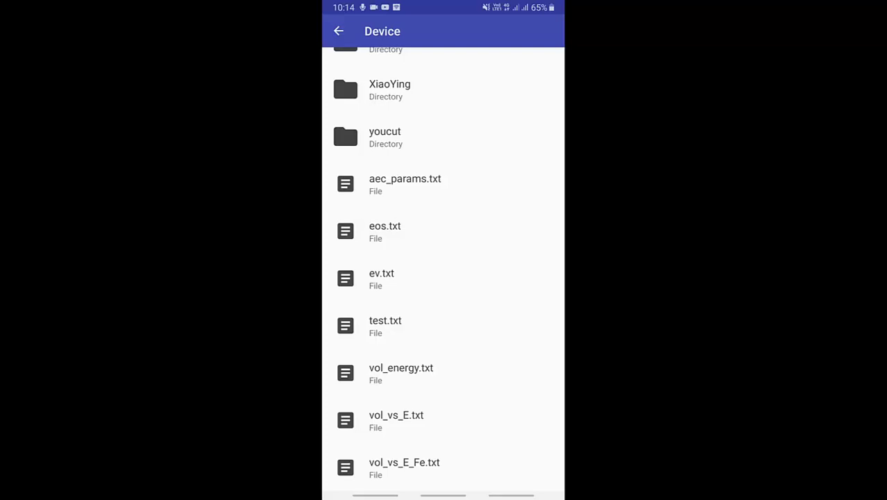
pyautogui.click(404, 466)
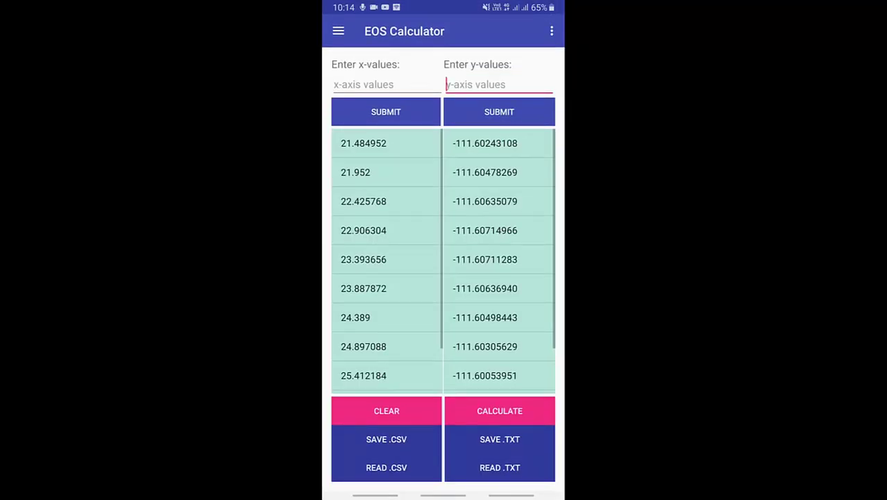
pyautogui.scroll(-2, 499, 261)
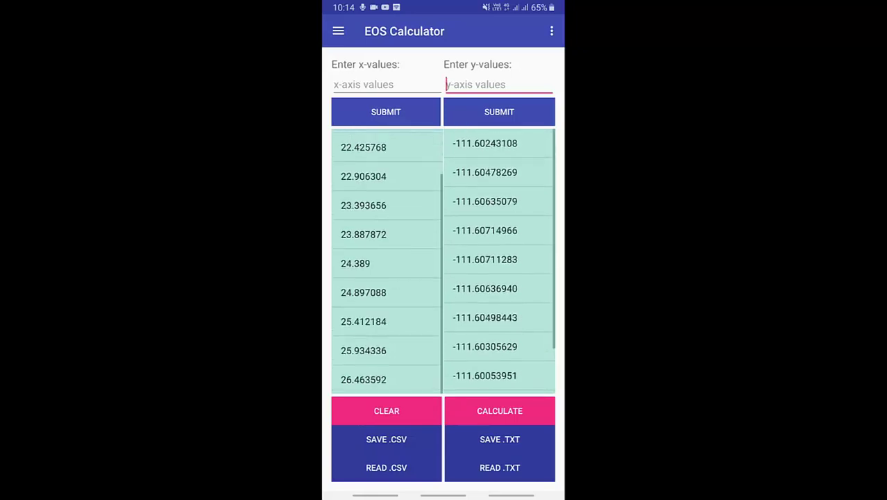
pyautogui.scroll(2, 386, 261)
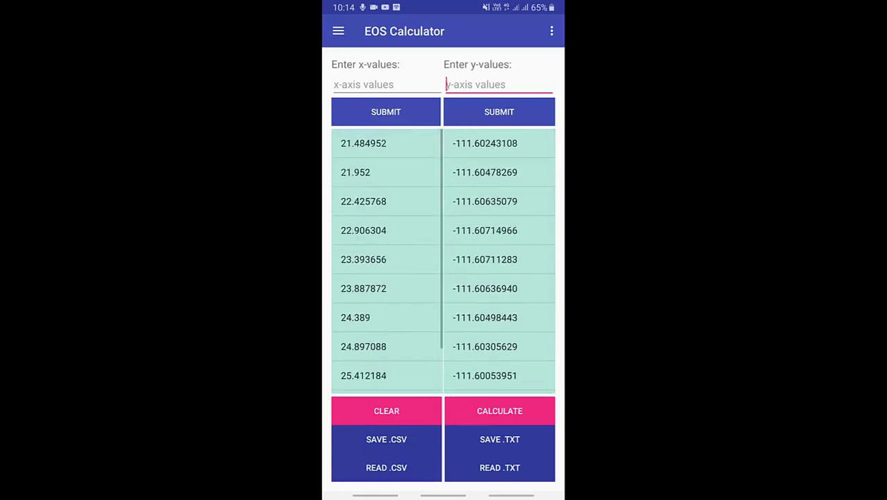
# Calculate the equation-of-state fits and review the Murnaghan, Birch-Murnaghan and Vinet results with their graphs
pyautogui.click(499, 410)
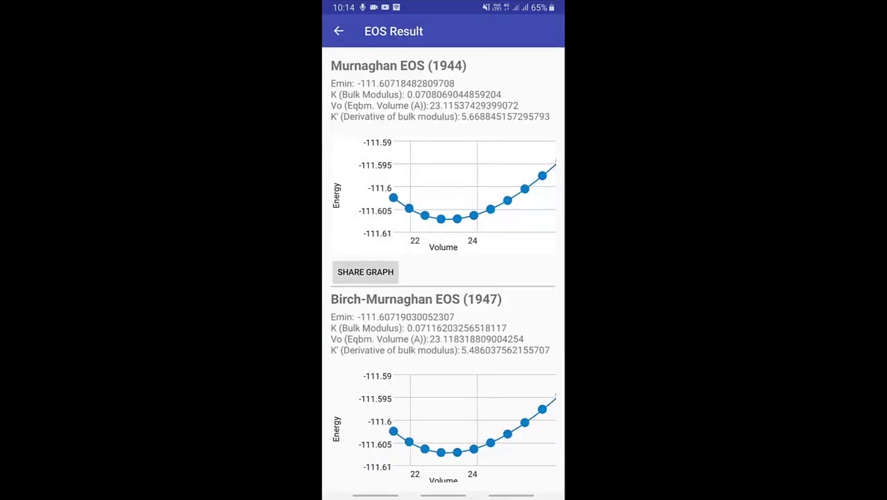
pyautogui.scroll(-3, 443, 264)
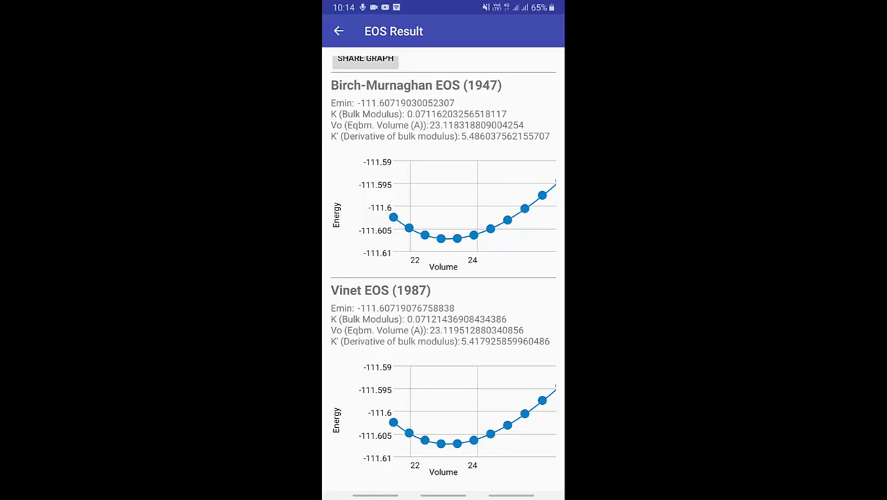
pyautogui.scroll(3, 443, 264)
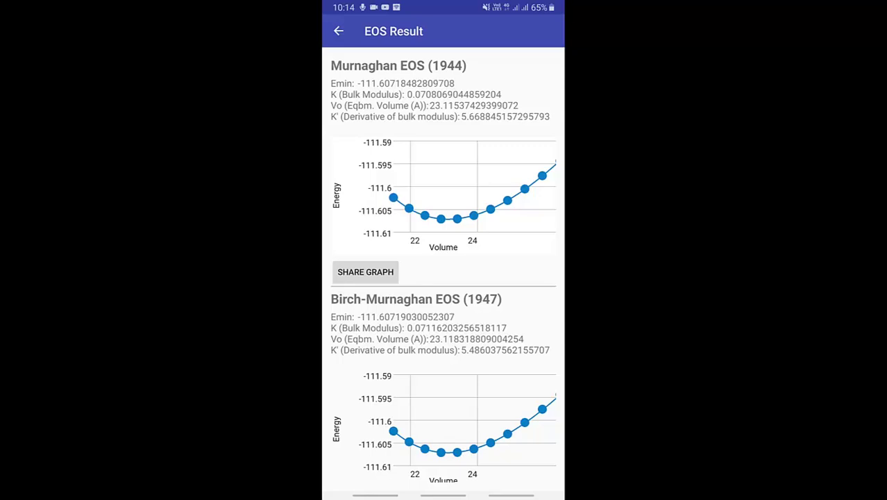
# Open the sharing options for the Murnaghan EOS graph and dismiss them without sharing
pyautogui.click(365, 271)
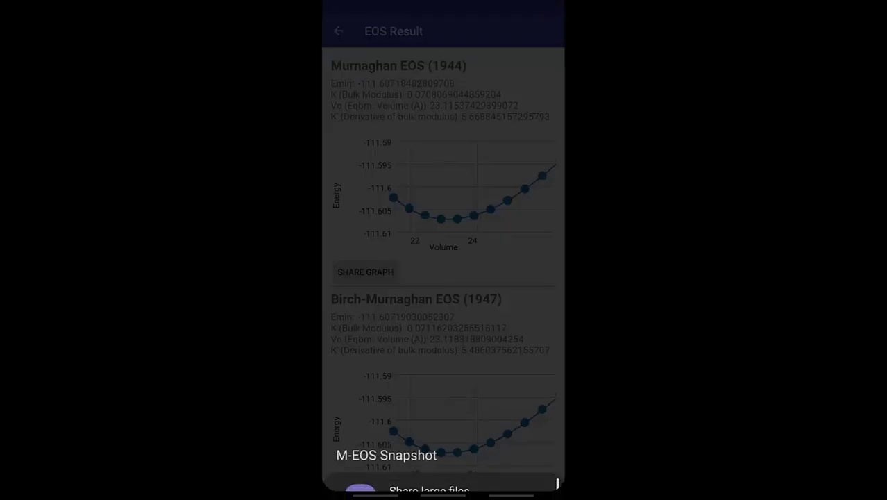
pyautogui.press('Escape')
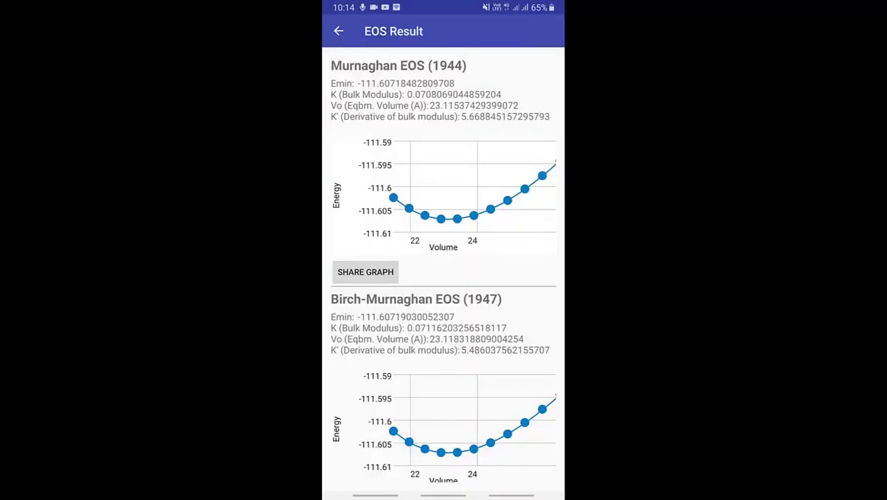